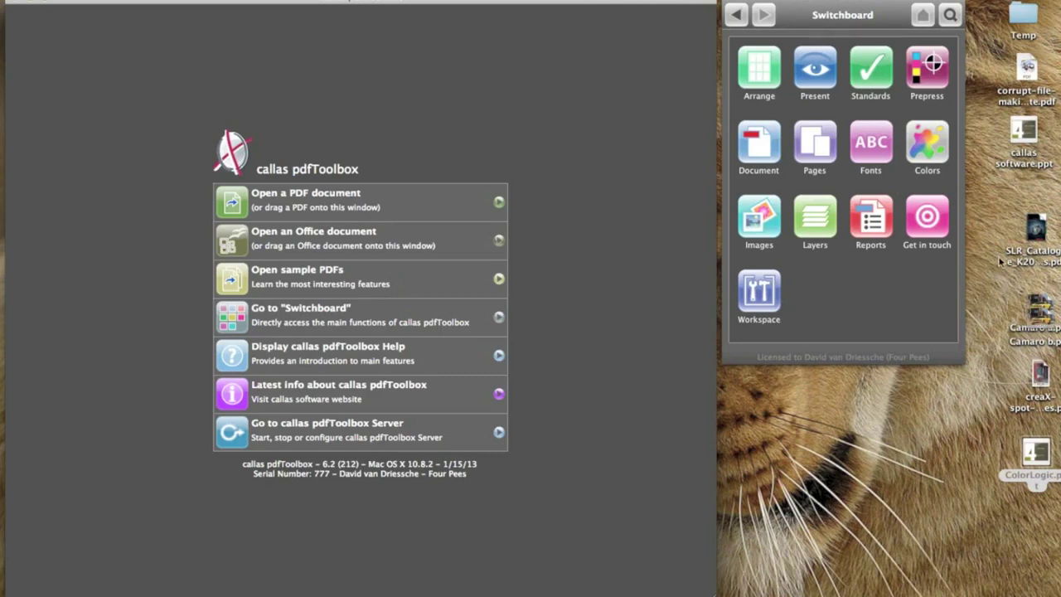
- Open the creaX-spot-12704-Shoes PDF and show the Switchboard's Arrange actions
drag(1041, 371, 446, 60)
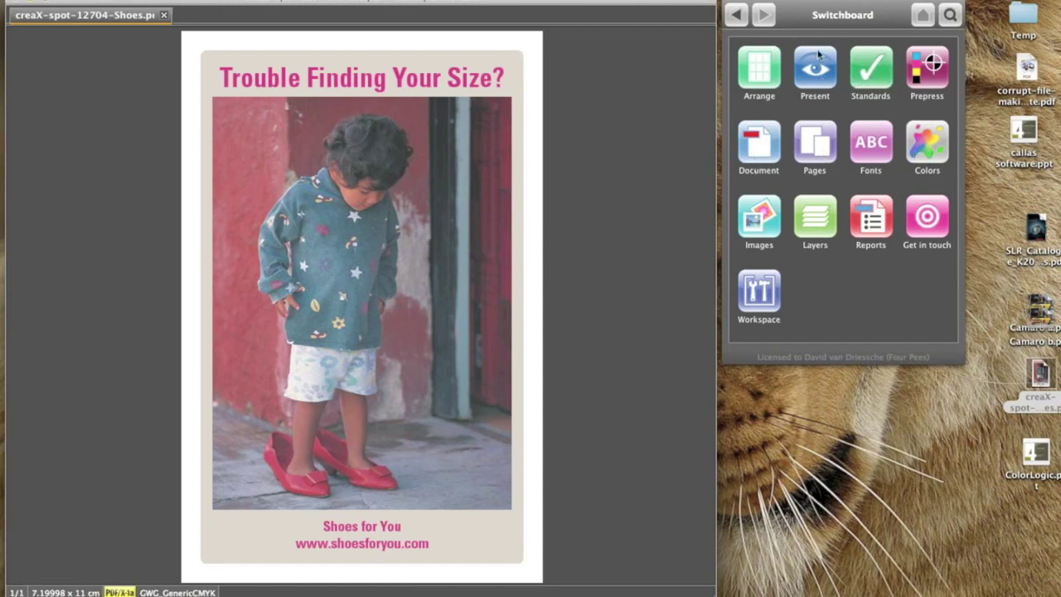
click(777, 85)
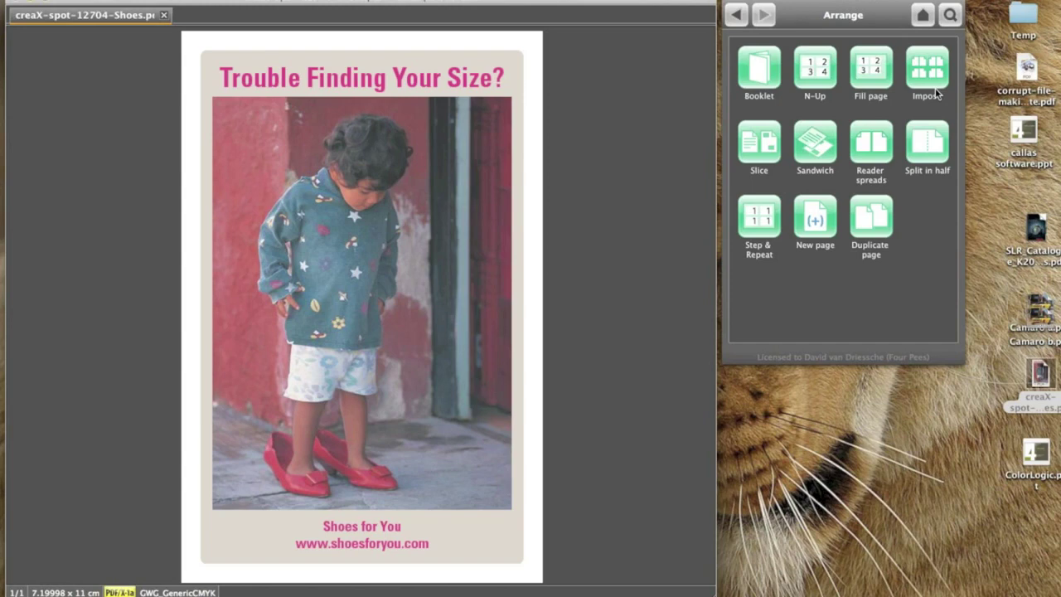
- Close the shoes PDF, then open the SLR_Catalogue_K20D PDF from the desktop and check its first pages
click(164, 16)
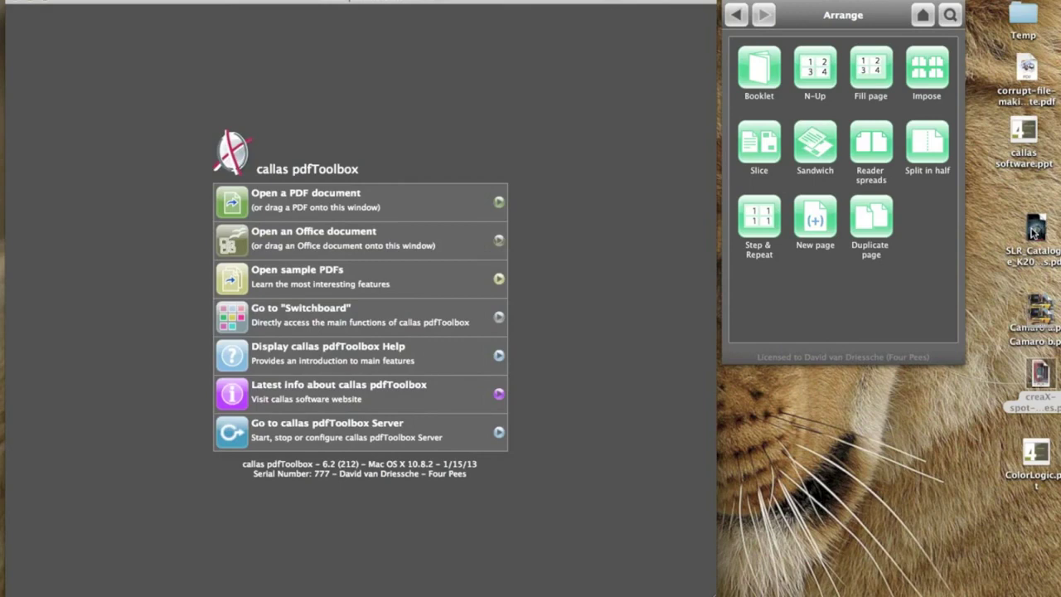
drag(1035, 232, 474, 122)
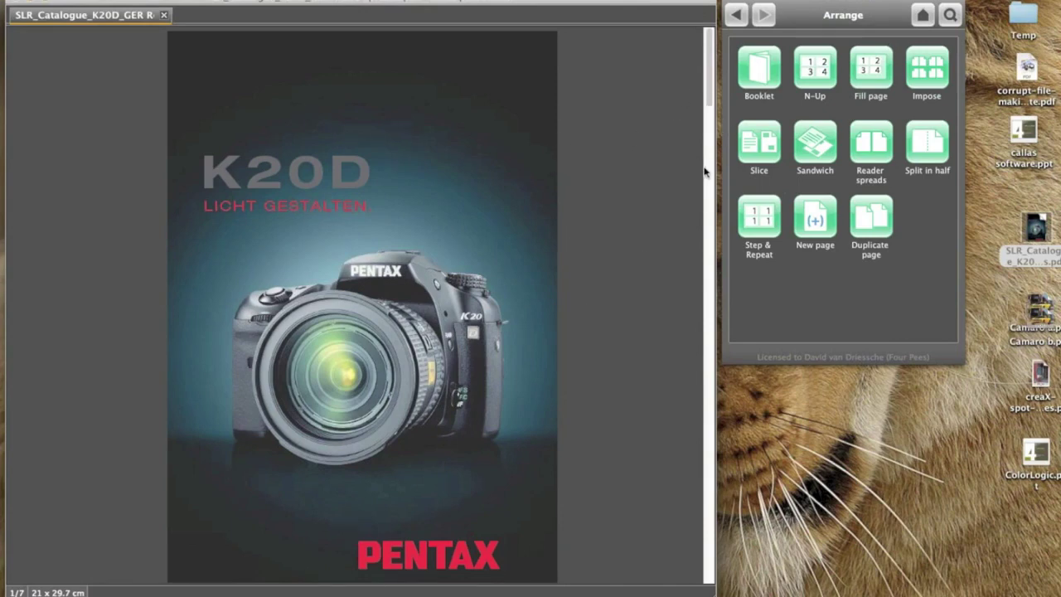
scroll(704, 171, down, 2)
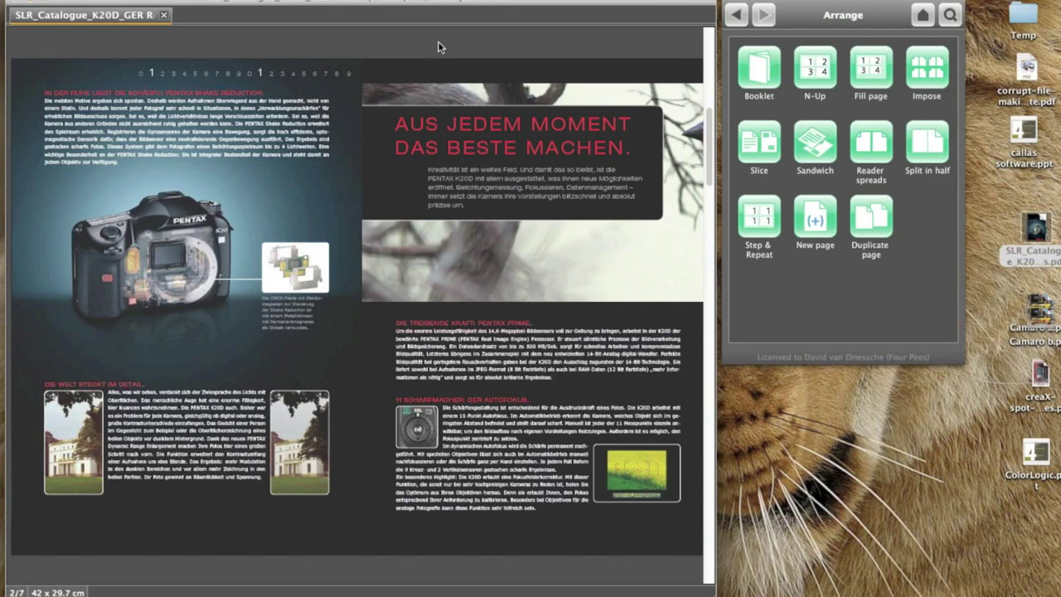
scroll(710, 59, up, 2)
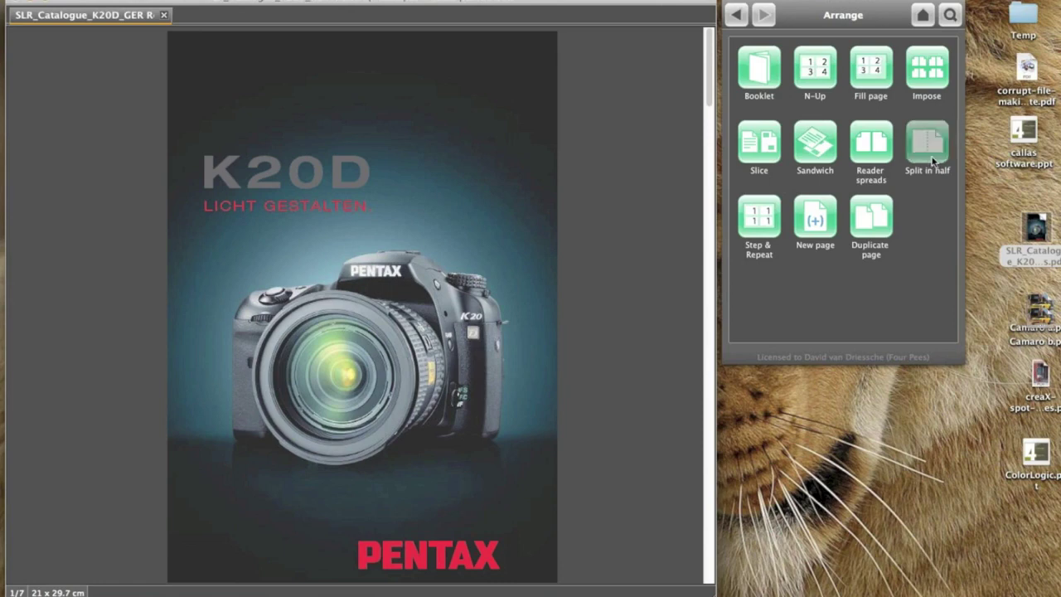
- Split the catalogue's double pages into single pages with Split in half and look through the resulting pages
click(934, 162)
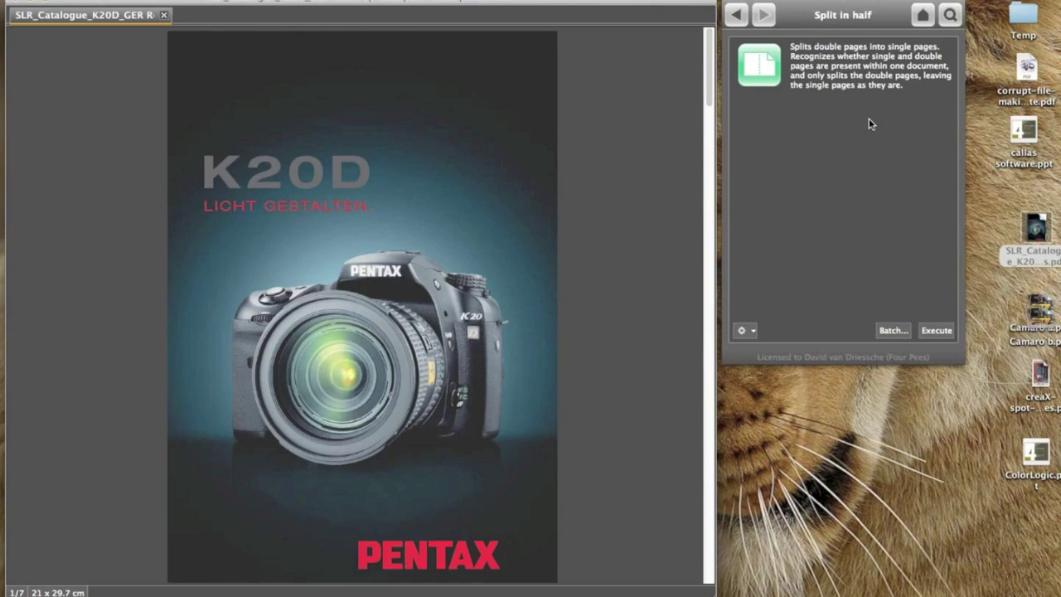
click(940, 334)
click(892, 329)
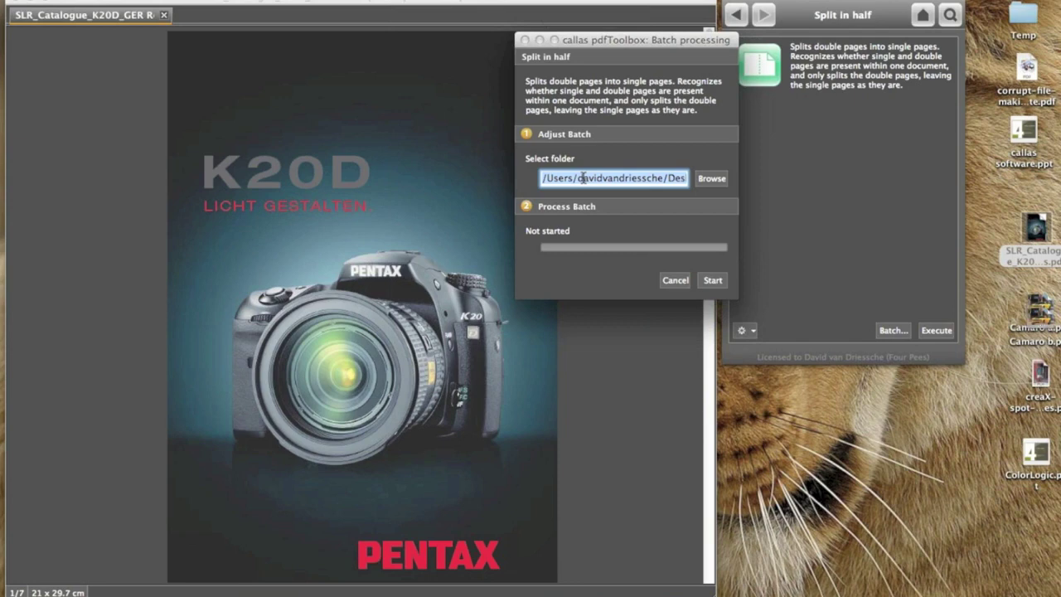
click(675, 282)
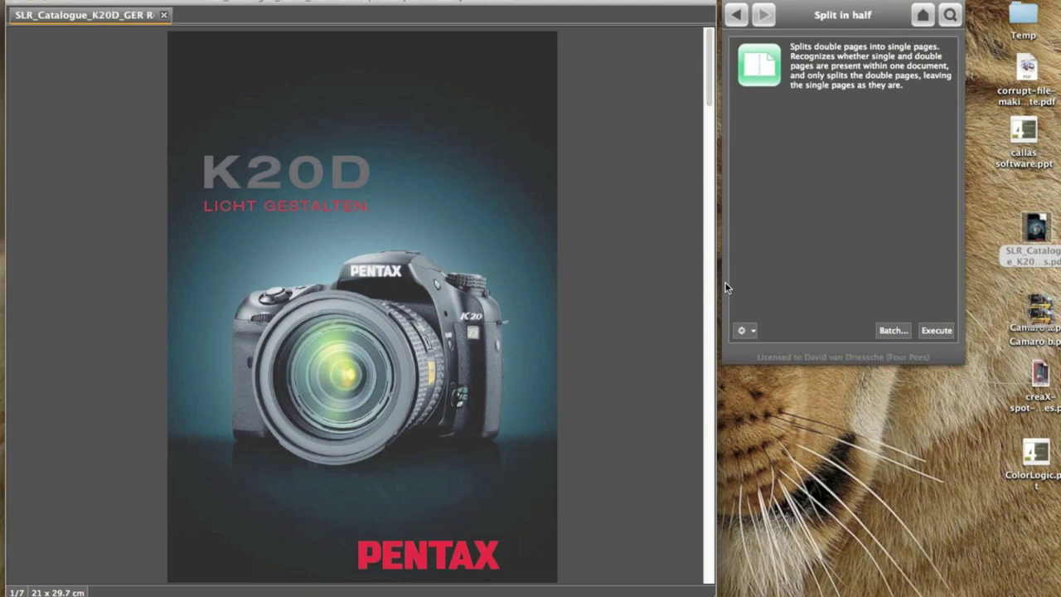
click(950, 331)
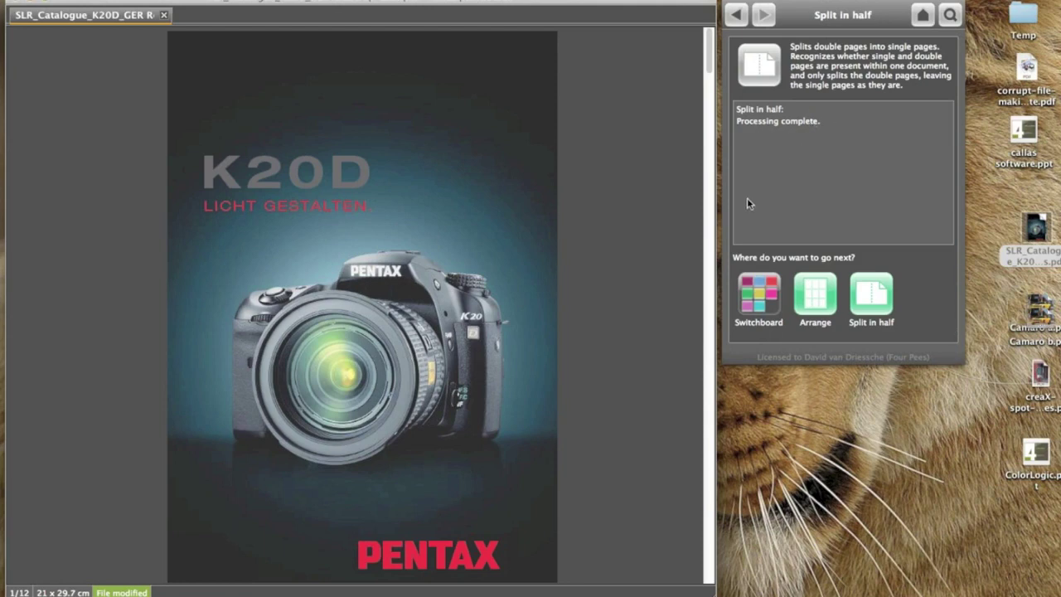
scroll(708, 205, down, 3)
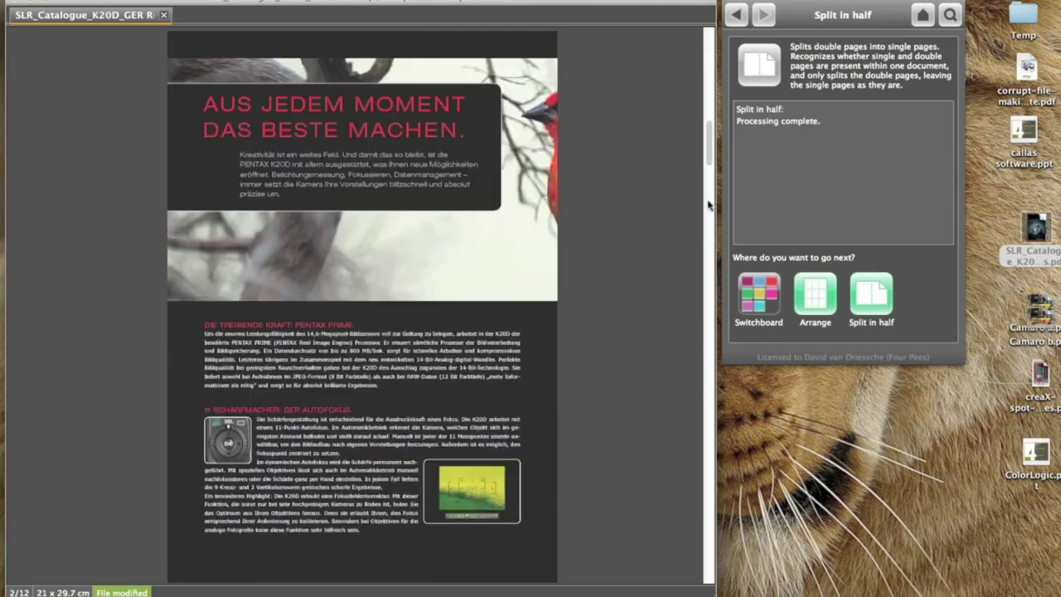
scroll(704, 273, down, 2)
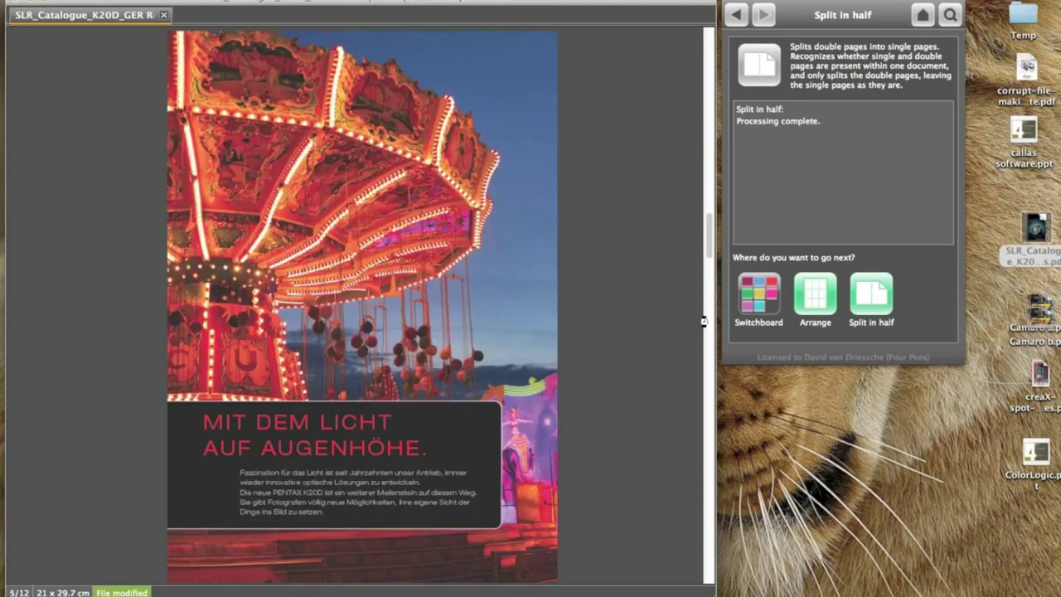
scroll(710, 427, down, 1)
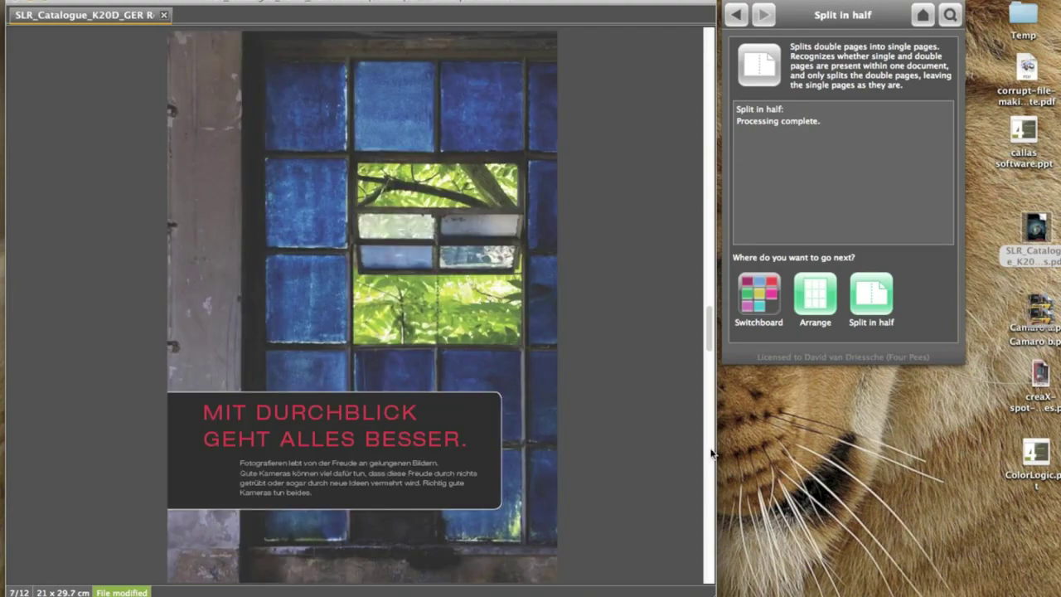
scroll(711, 451, down, 1)
drag(712, 342, 714, 56)
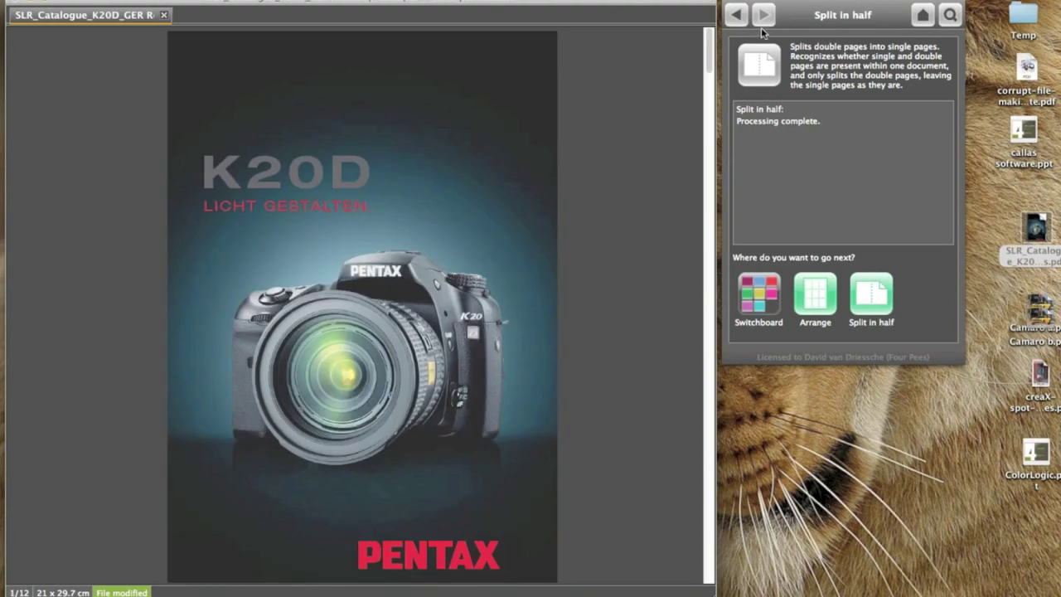
- Arrange the single pages as a Booklet on Minimal size sheets and look through the resulting spreads
click(736, 14)
click(736, 15)
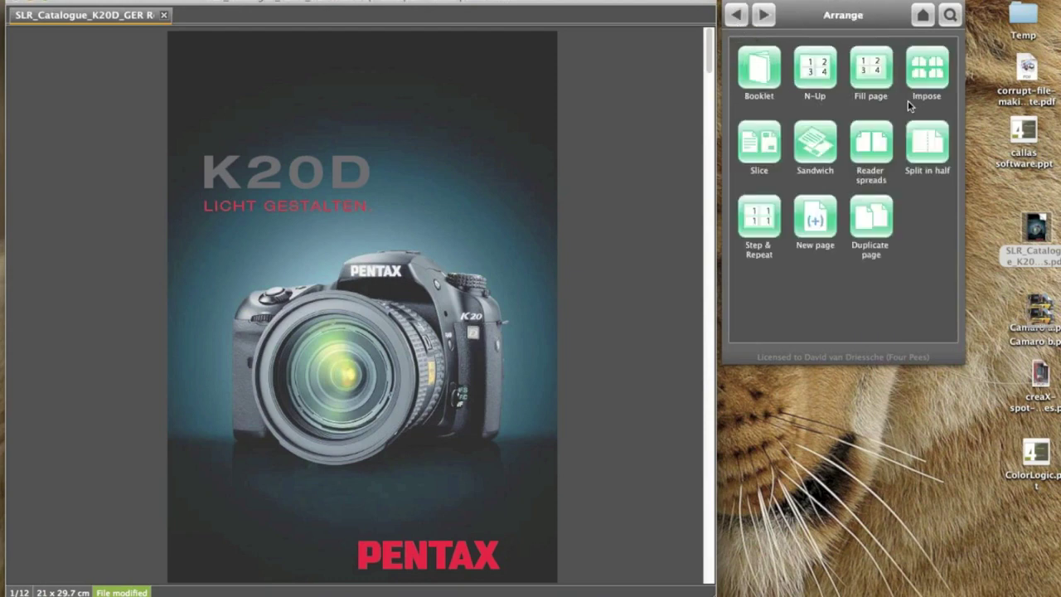
click(771, 87)
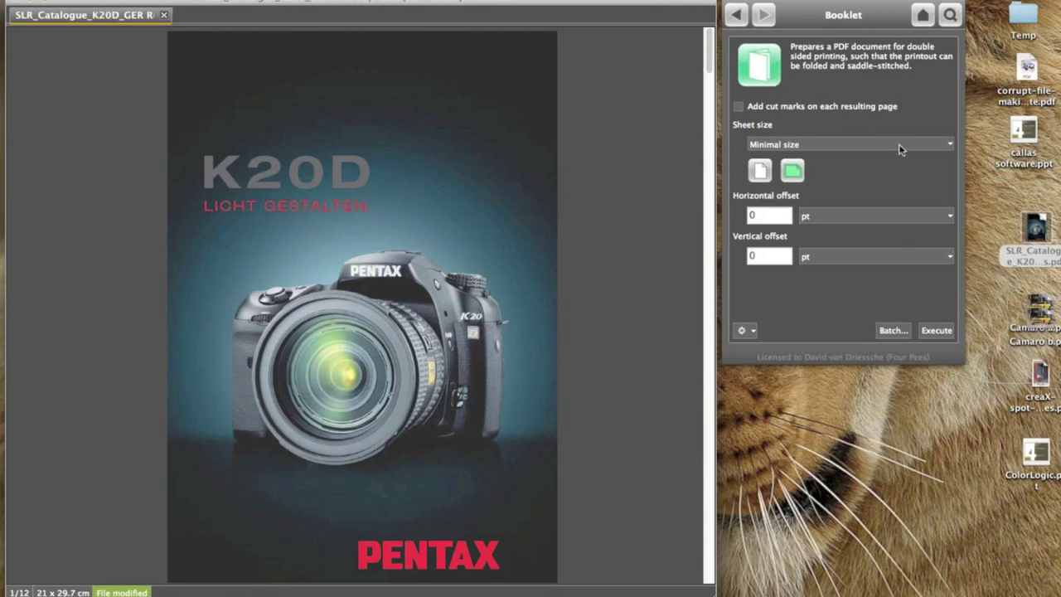
click(947, 149)
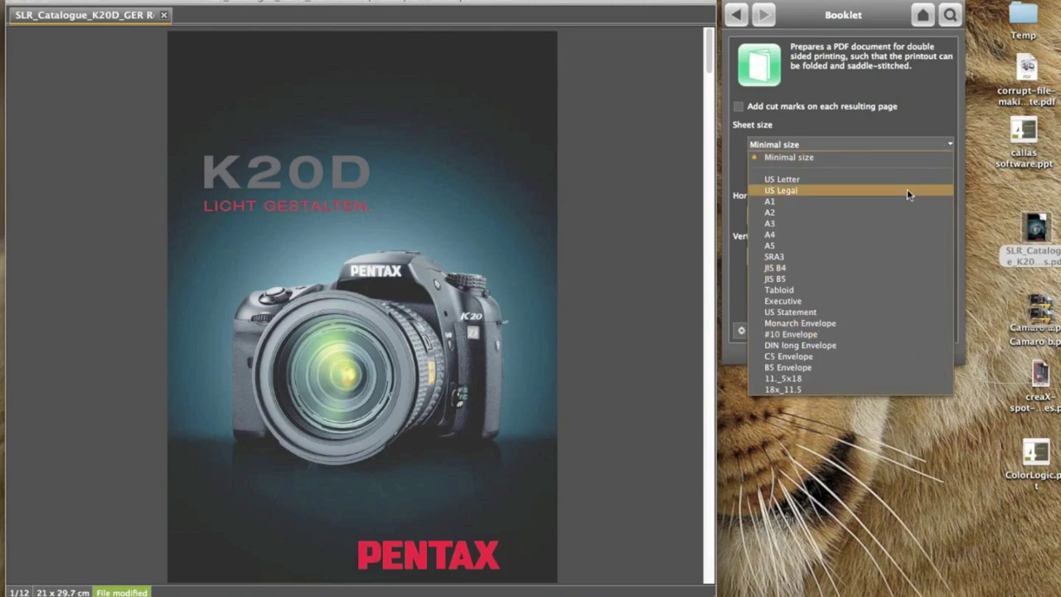
click(899, 125)
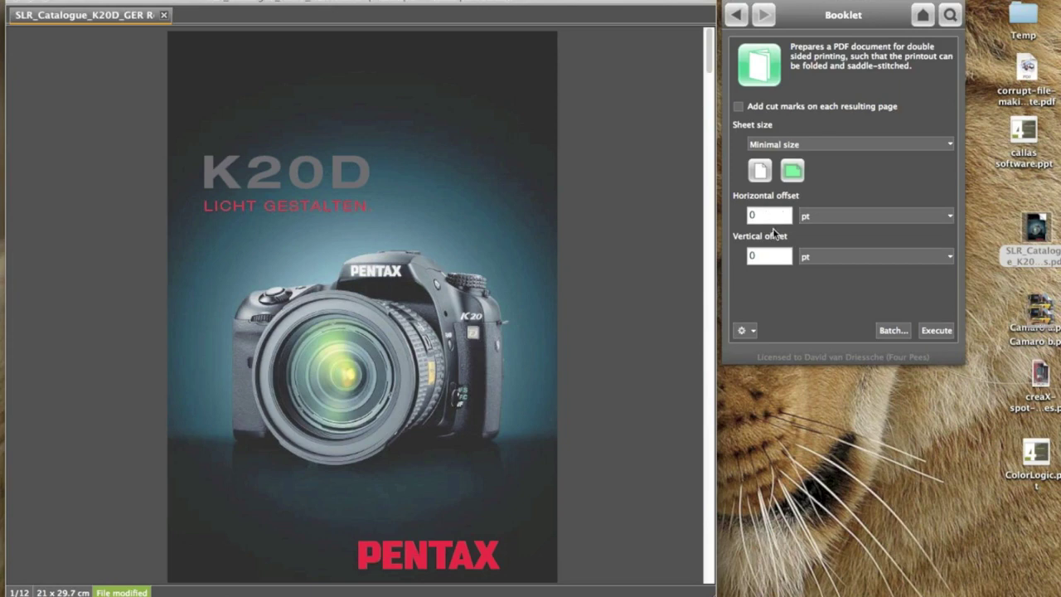
click(937, 331)
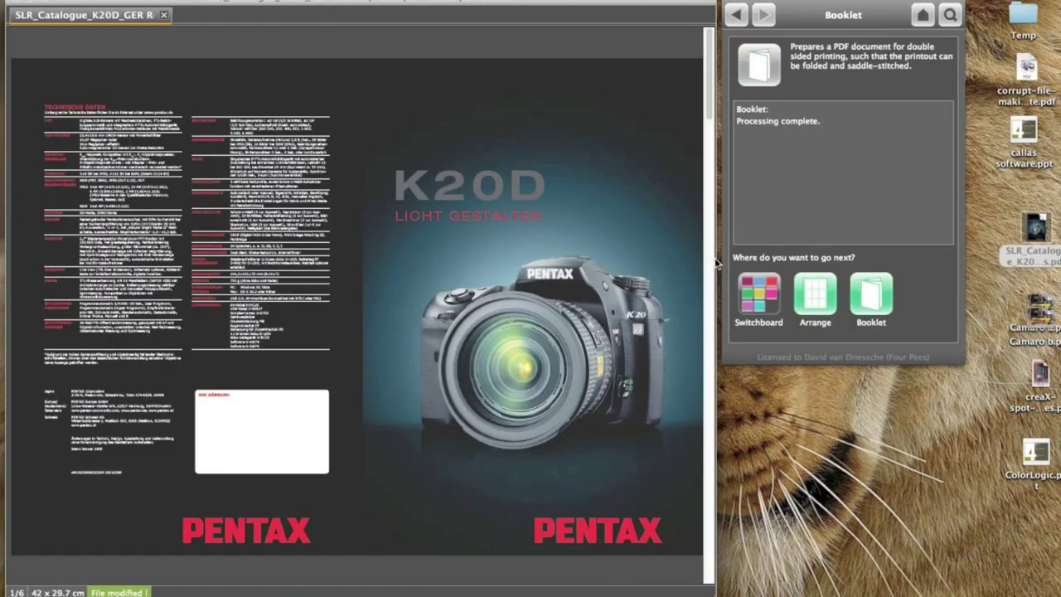
scroll(706, 257, down, 4)
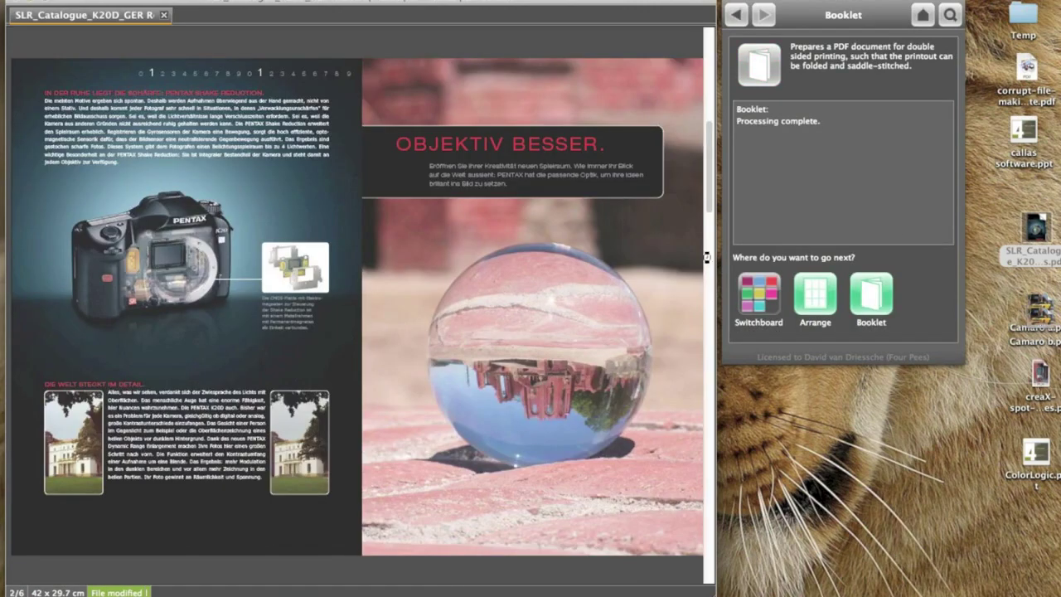
scroll(705, 410, down, 2)
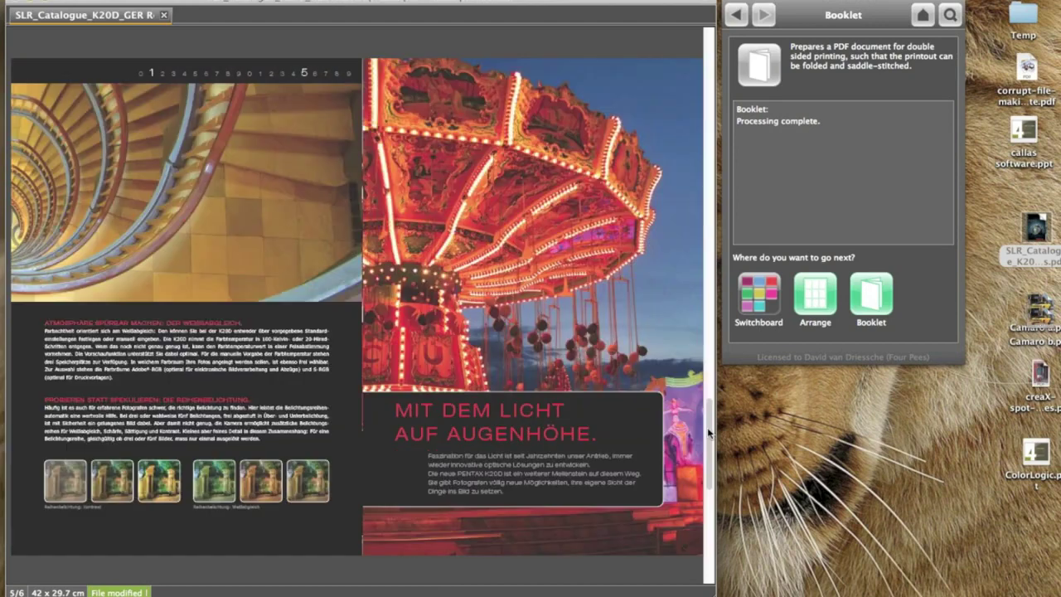
drag(709, 430, 709, 25)
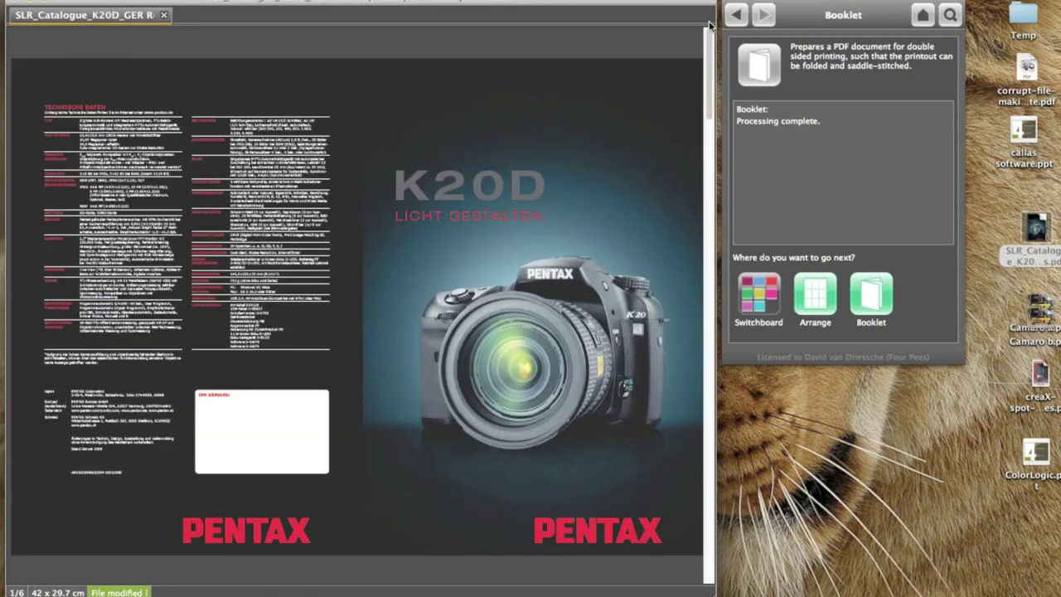
- Close the catalogue without saving its changes and return to the Arrange actions
click(164, 17)
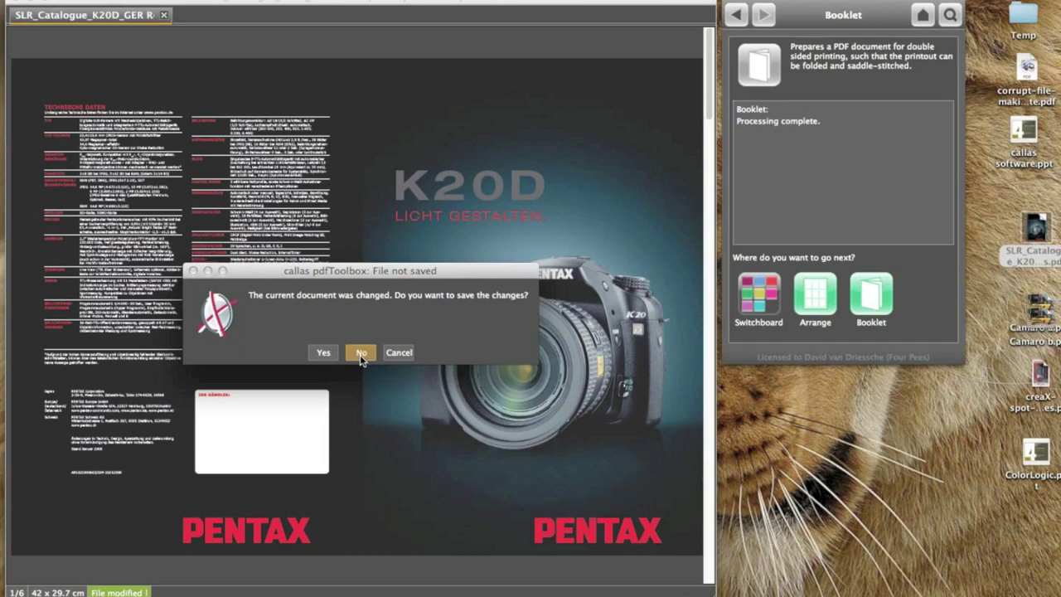
click(361, 355)
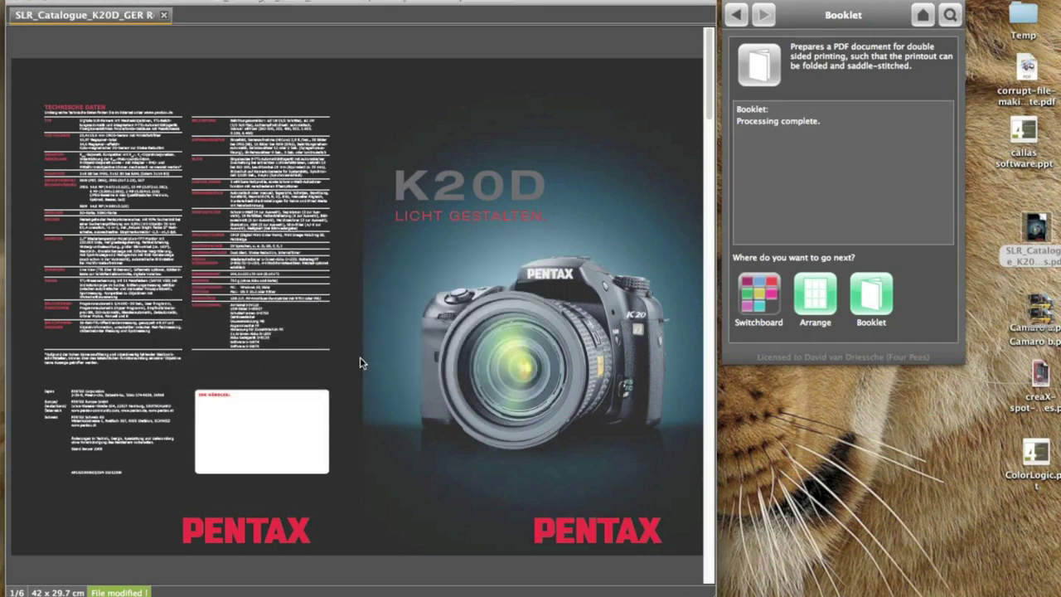
click(734, 24)
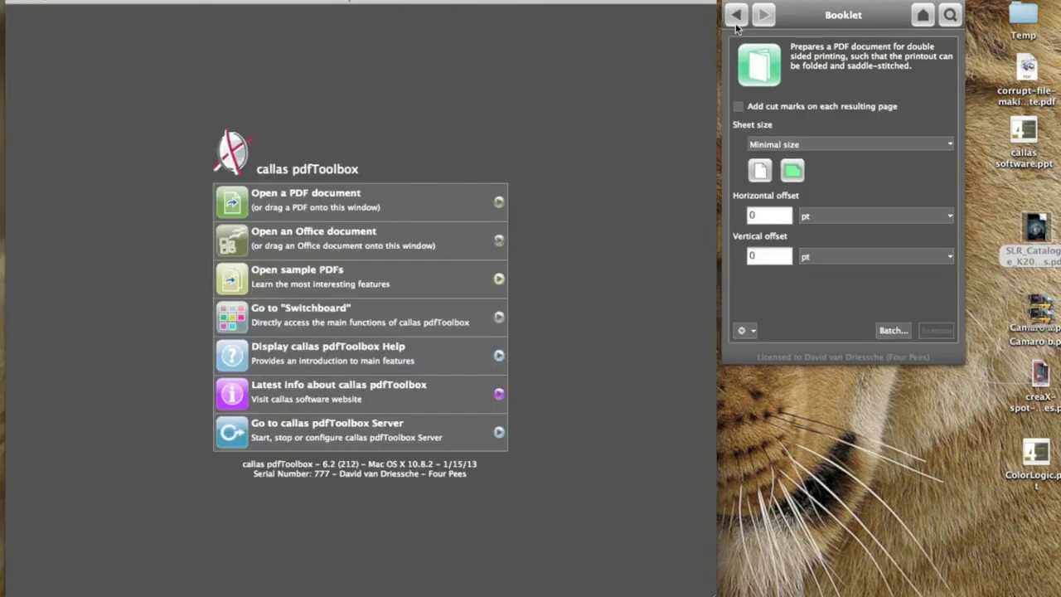
click(735, 24)
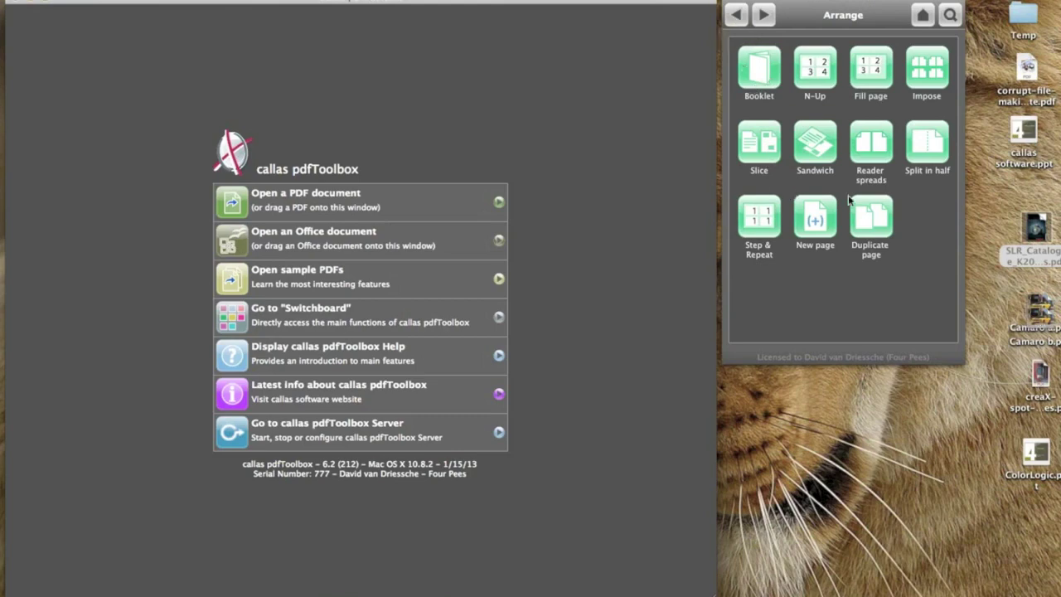
- Examine the Impose action's available imposition schemes and the actions in the Document category
click(933, 81)
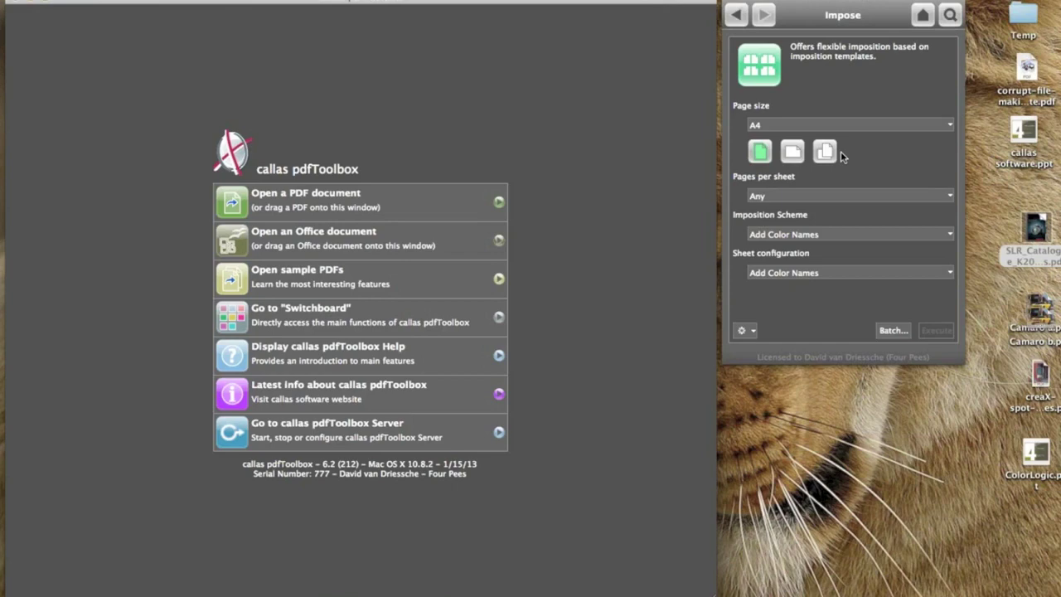
click(949, 236)
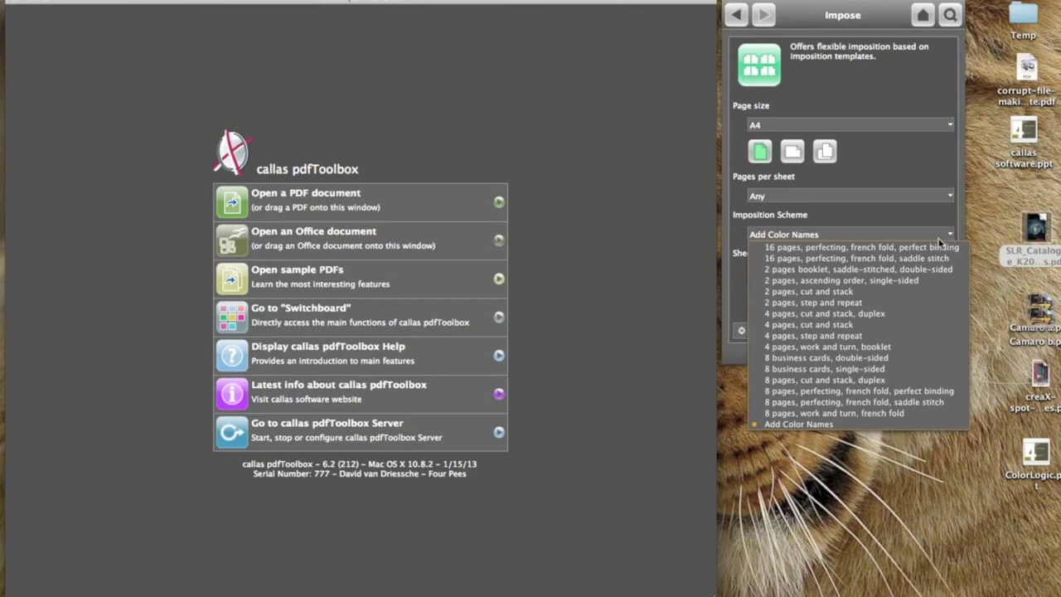
click(914, 235)
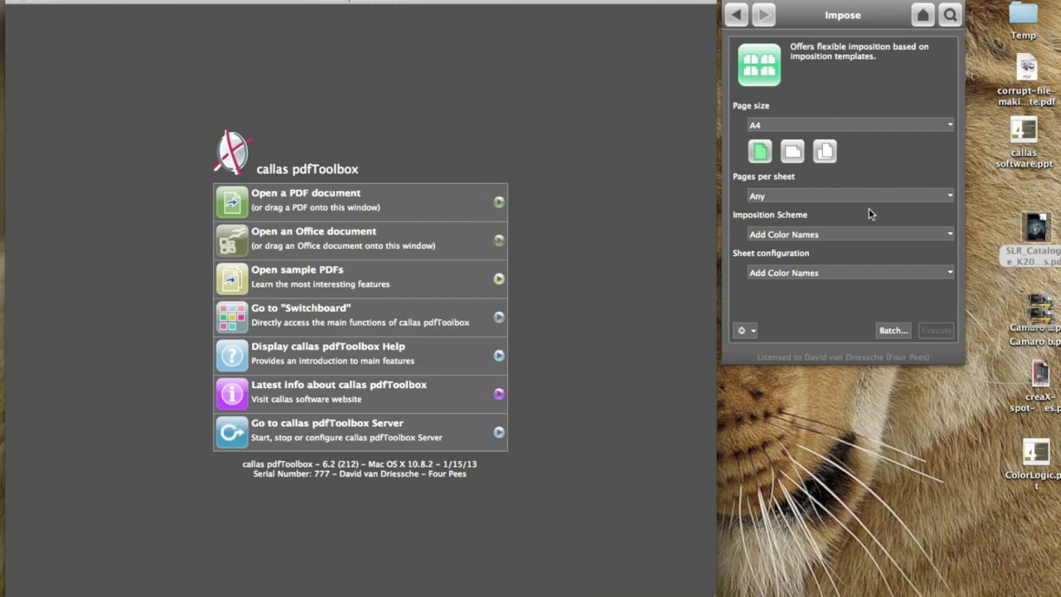
click(738, 15)
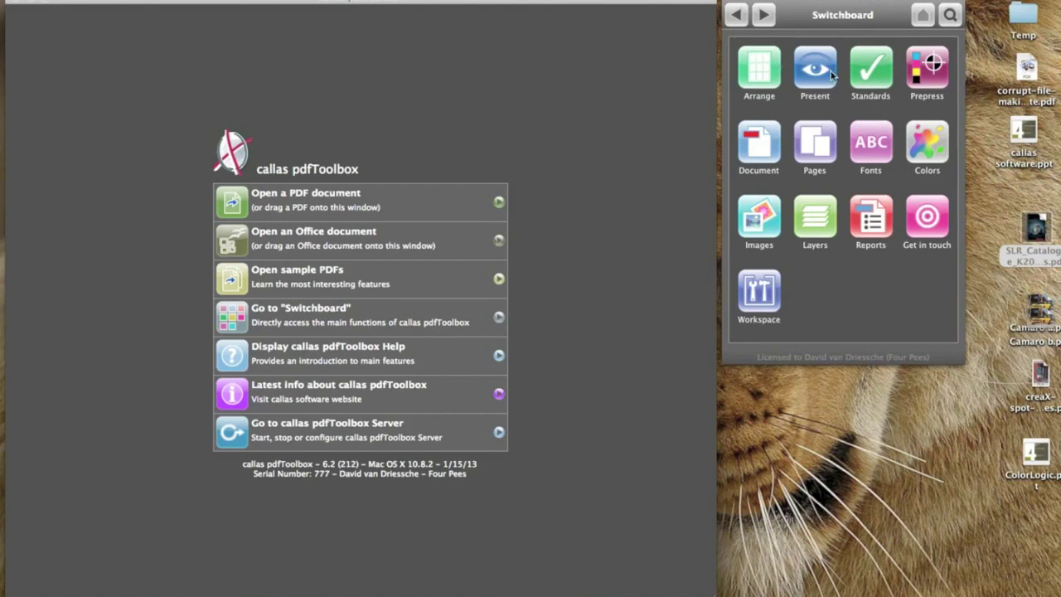
click(767, 149)
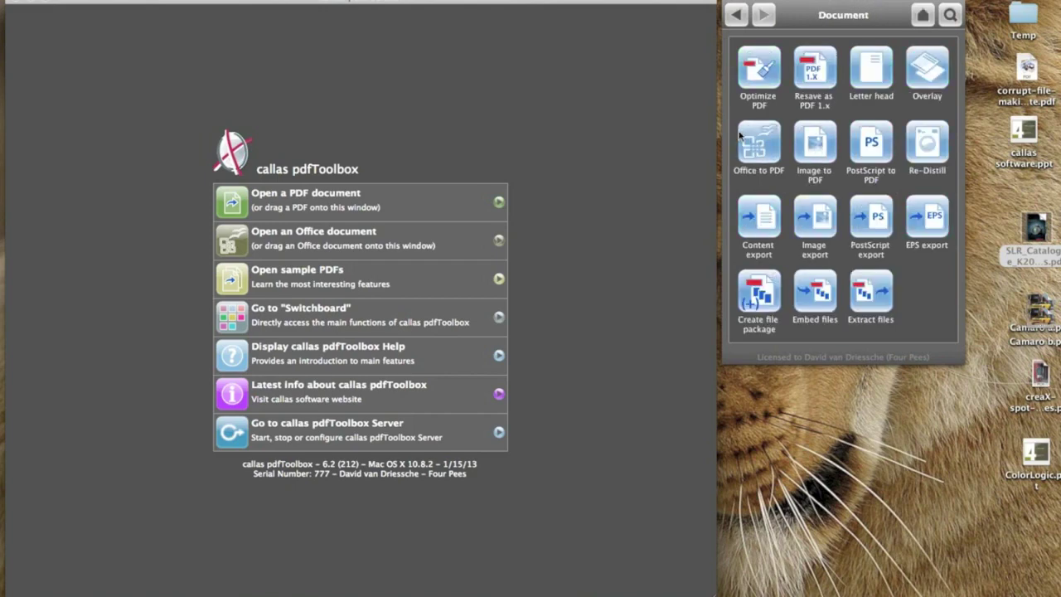
click(737, 15)
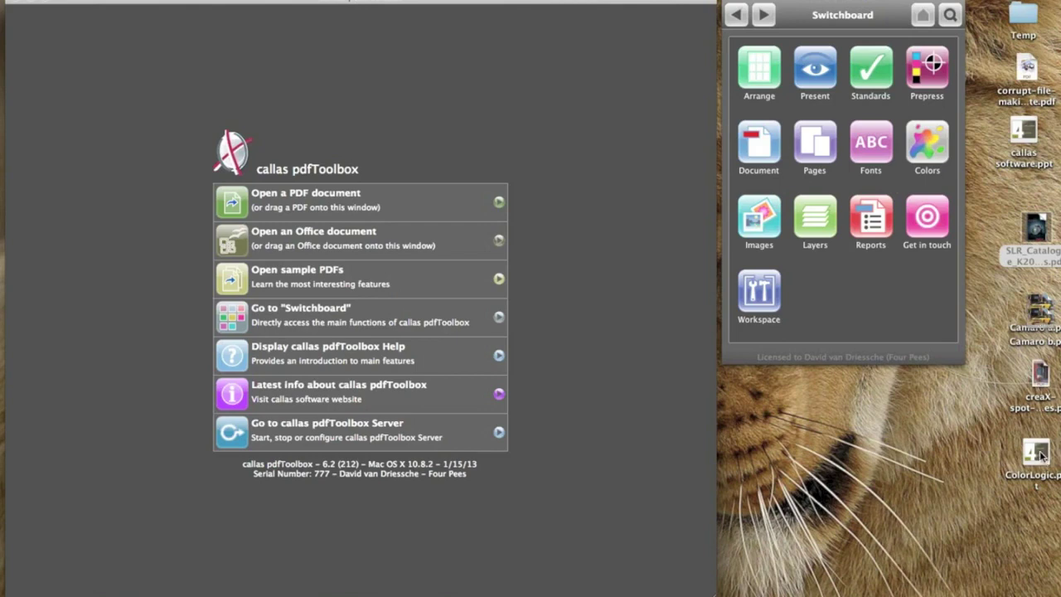
- Convert the ColorLogic.ppt presentation from the desktop to PDF by opening it in the document window
drag(1042, 455, 605, 188)
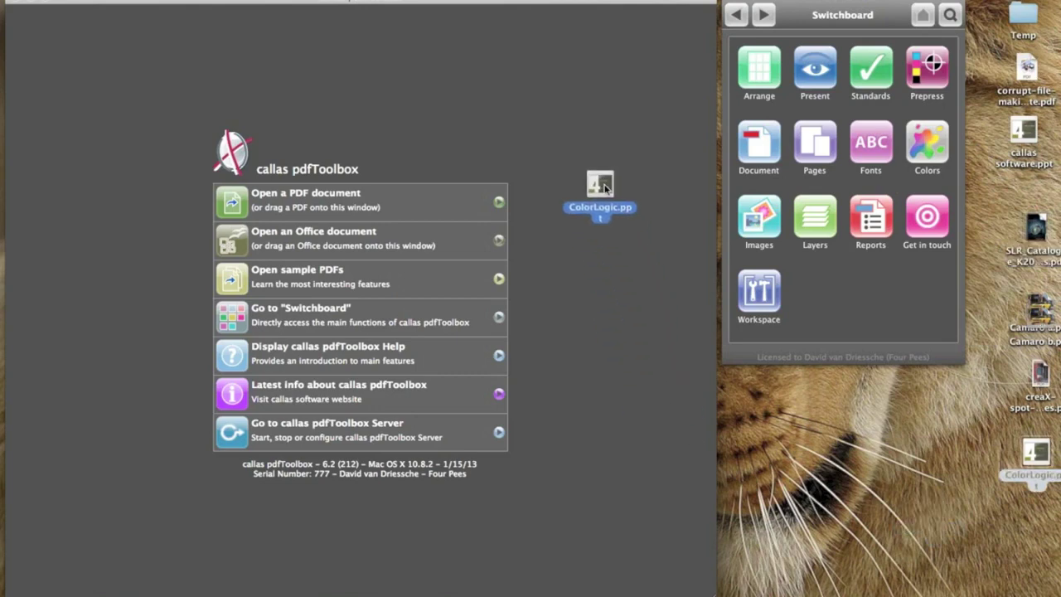
drag(604, 186, 604, 186)
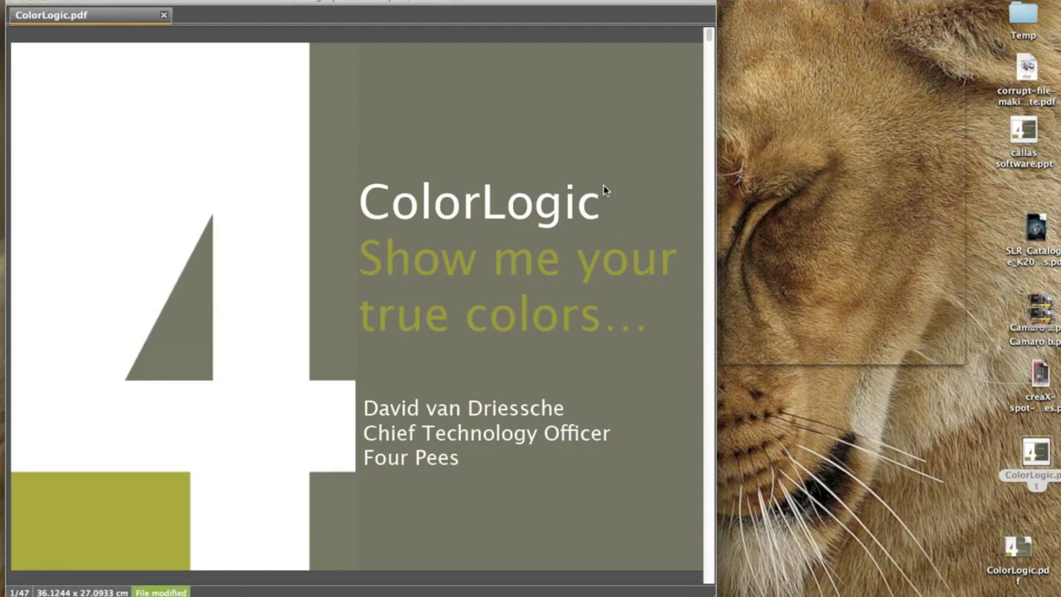
mouse_move(706, 35)
mouse_down()
mouse_move(695, 160)
mouse_move(703, 580)
mouse_move(719, 147)
mouse_move(711, 22)
mouse_up()
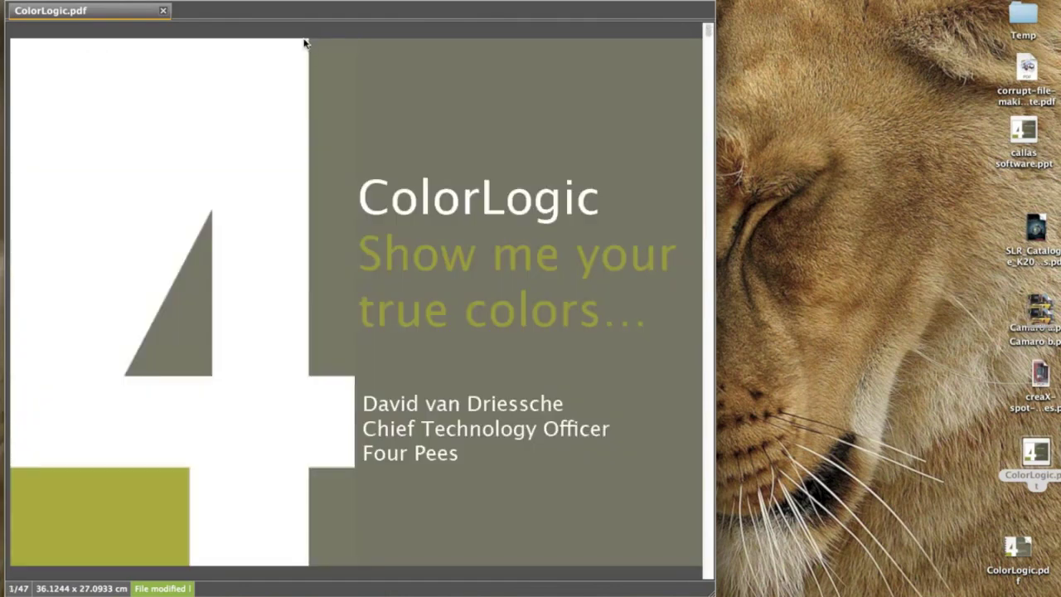
- Create a DIN A4 handout of the presentation, 3 up with space for notes and only the first slide on page one, and look through it
click(259, 0)
click(331, 1)
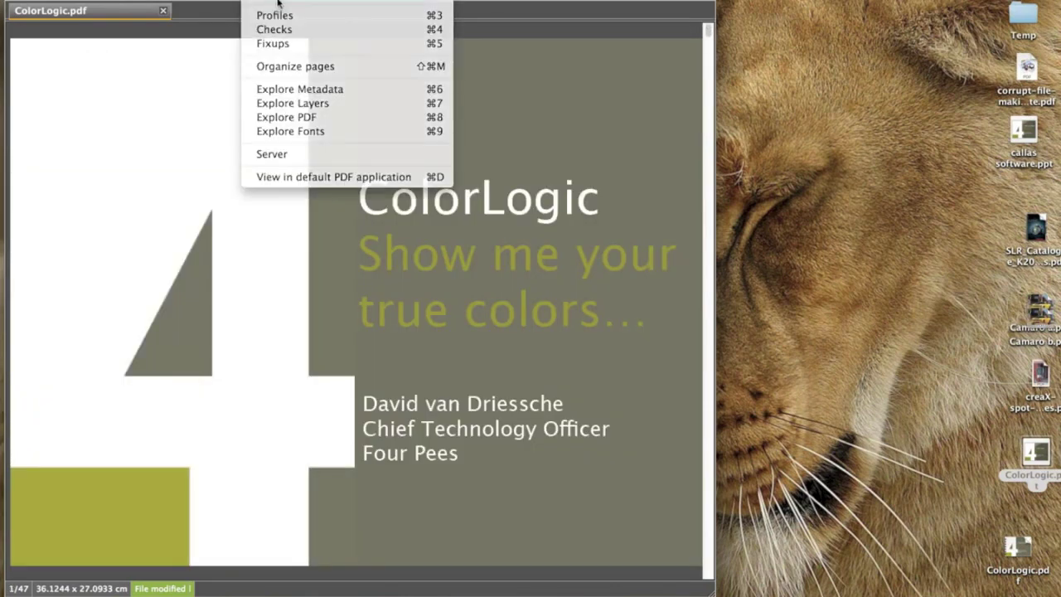
click(810, 83)
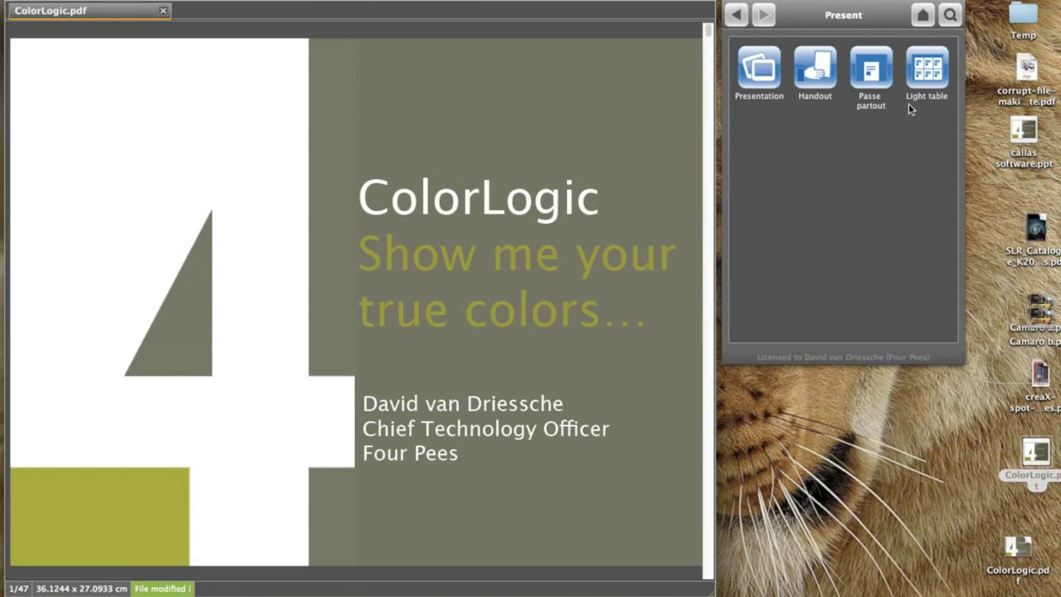
click(822, 82)
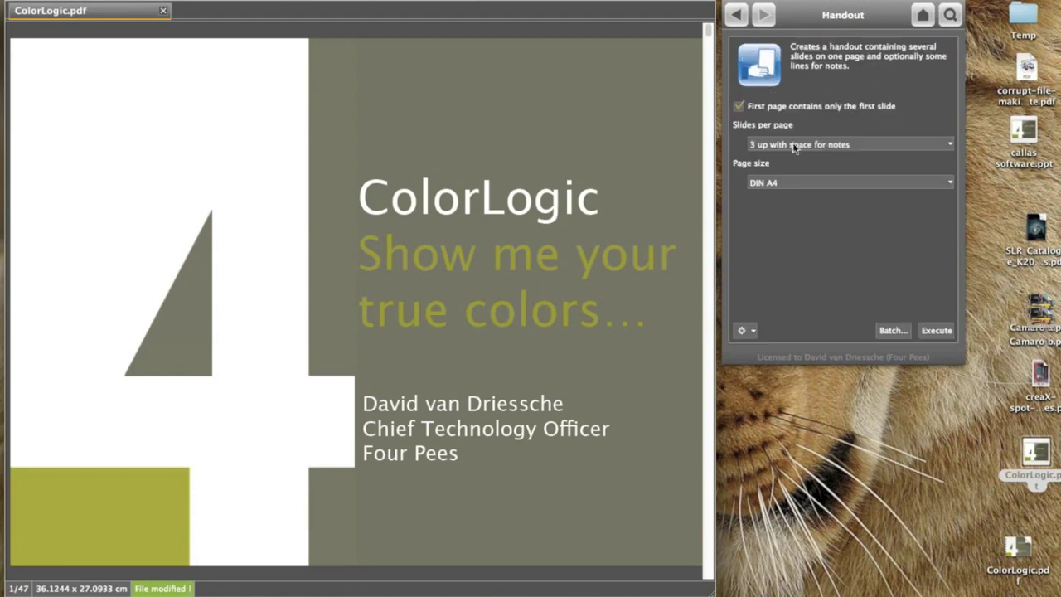
click(936, 331)
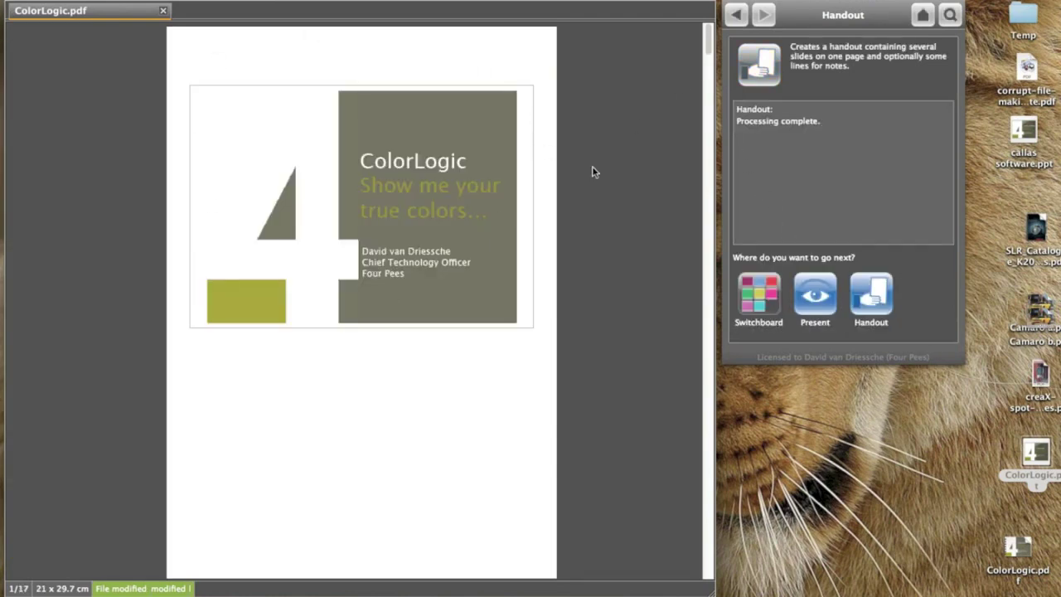
drag(705, 55, 707, 121)
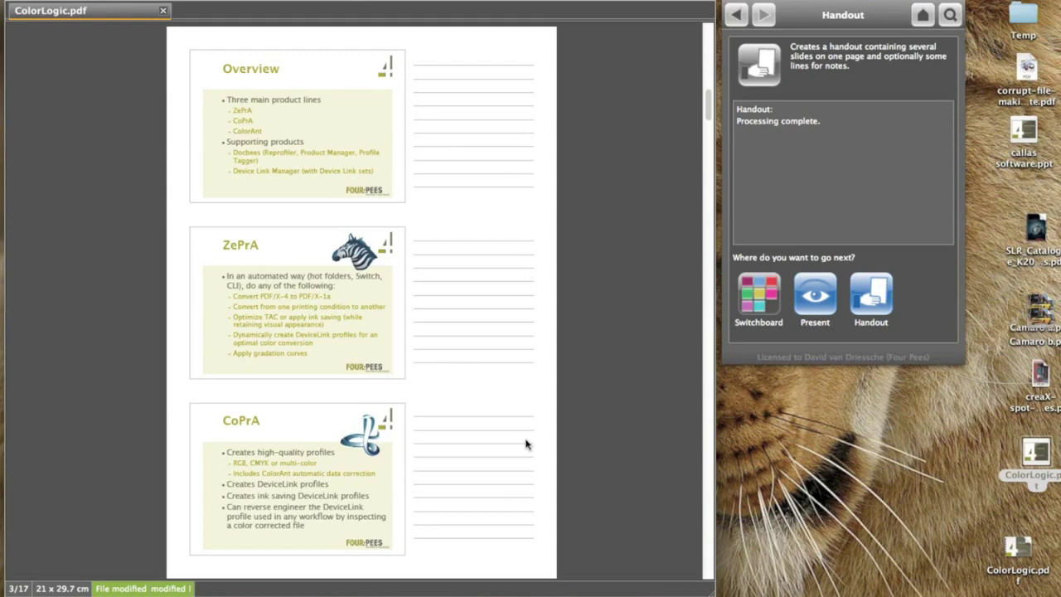
- Close the ColorLogic.pdf handout without saving and return to the Switchboard overview
click(166, 12)
click(363, 349)
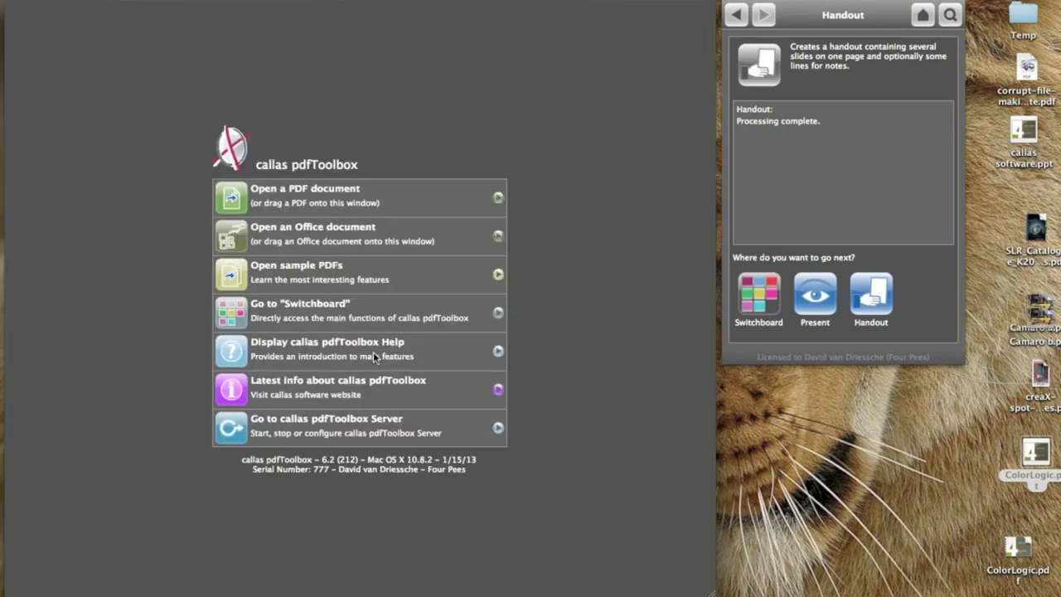
click(736, 17)
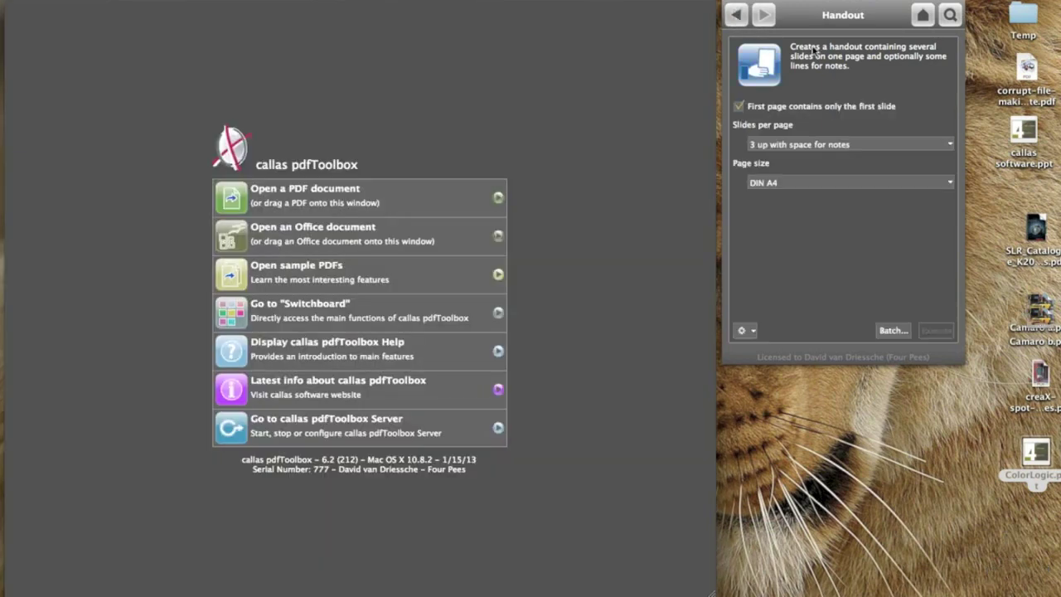
click(739, 18)
click(737, 16)
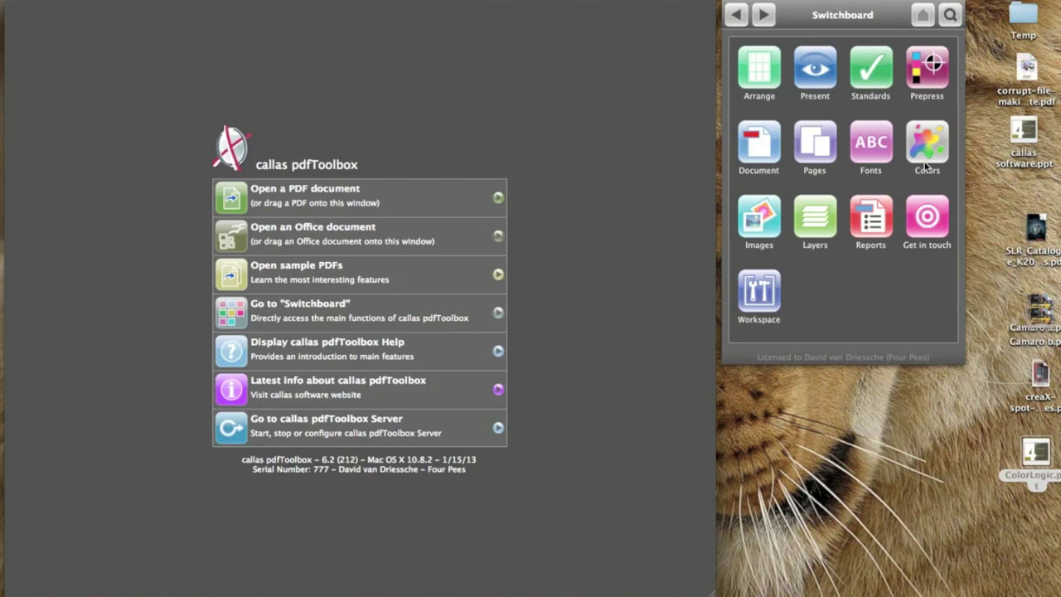
- Set up the Document category's Image export action for PNG format at 300 ppi
click(758, 145)
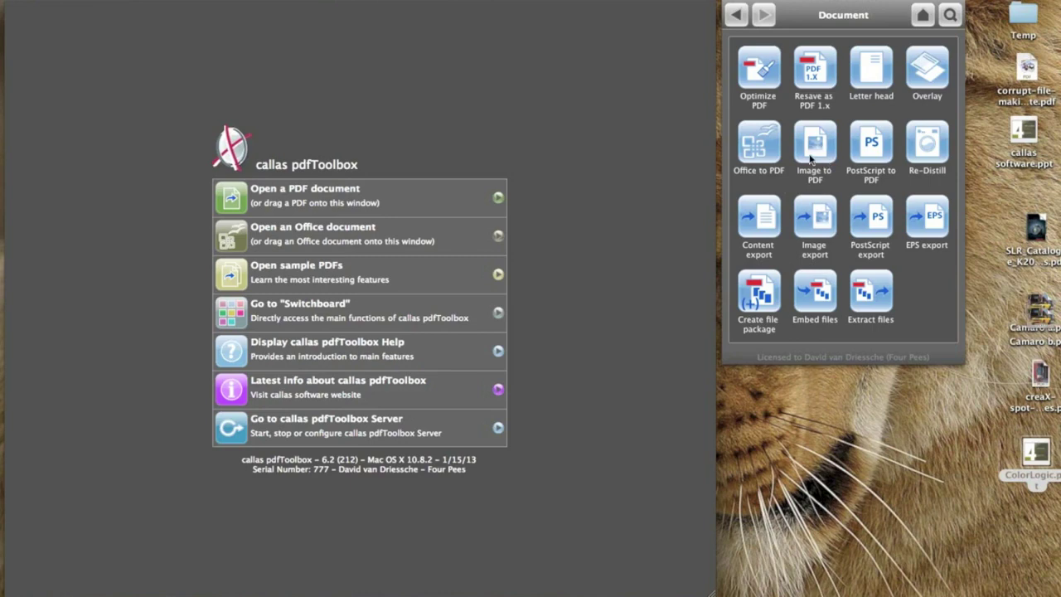
click(820, 224)
click(829, 125)
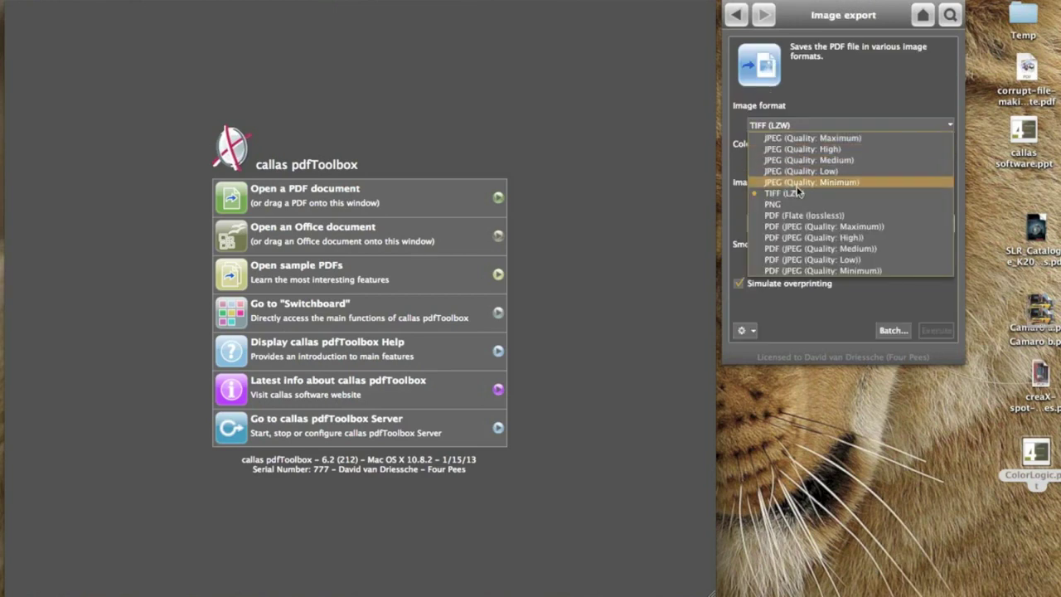
click(799, 206)
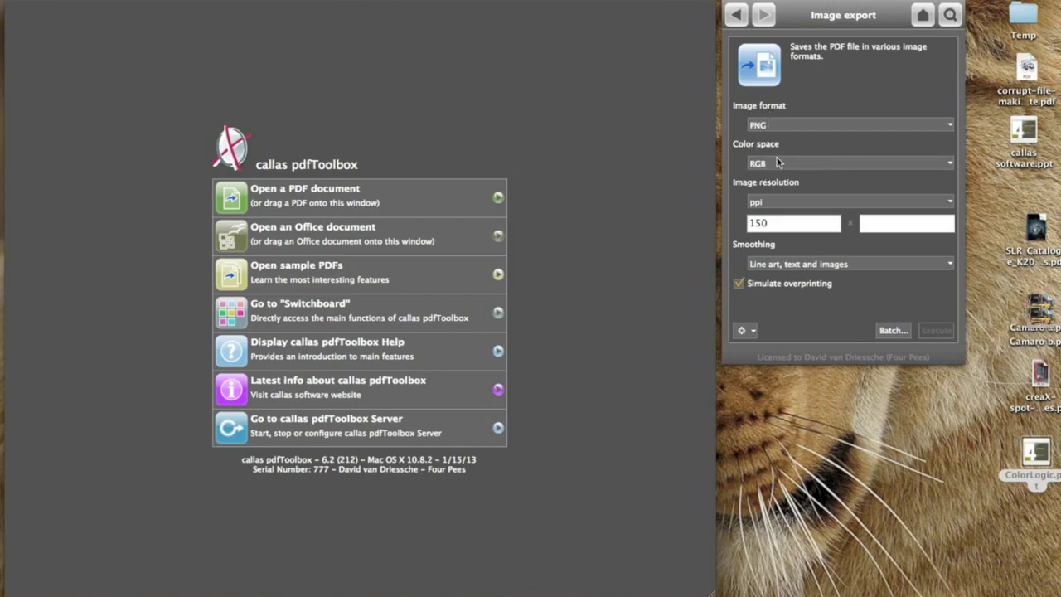
click(778, 221)
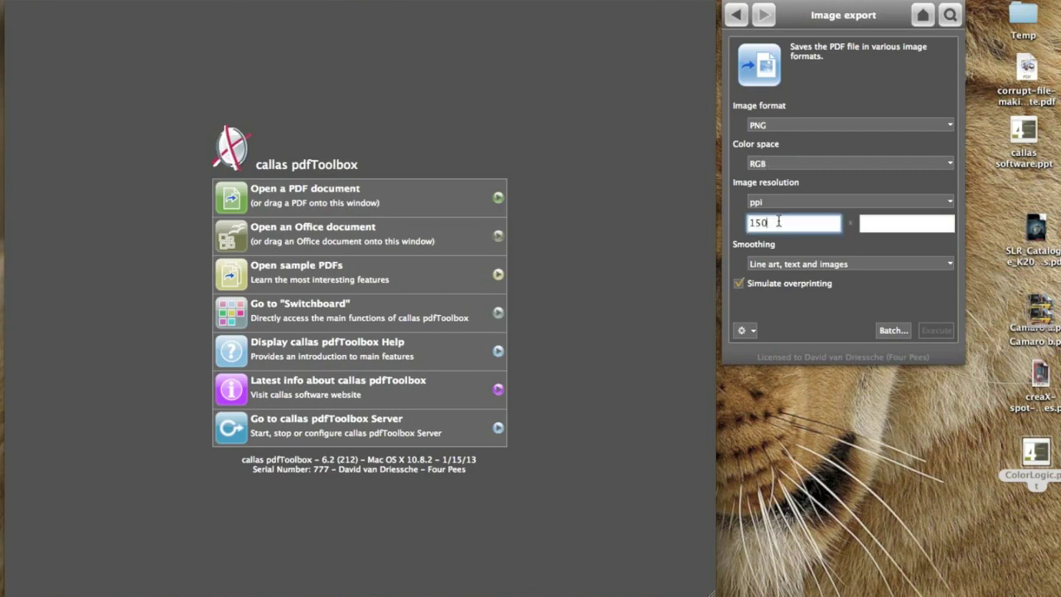
double_click(781, 223)
text(300)
- Open creaX-spot-12704-Shoes.pdf from the desktop and export it as an image to the desktop
drag(1040, 379, 575, 164)
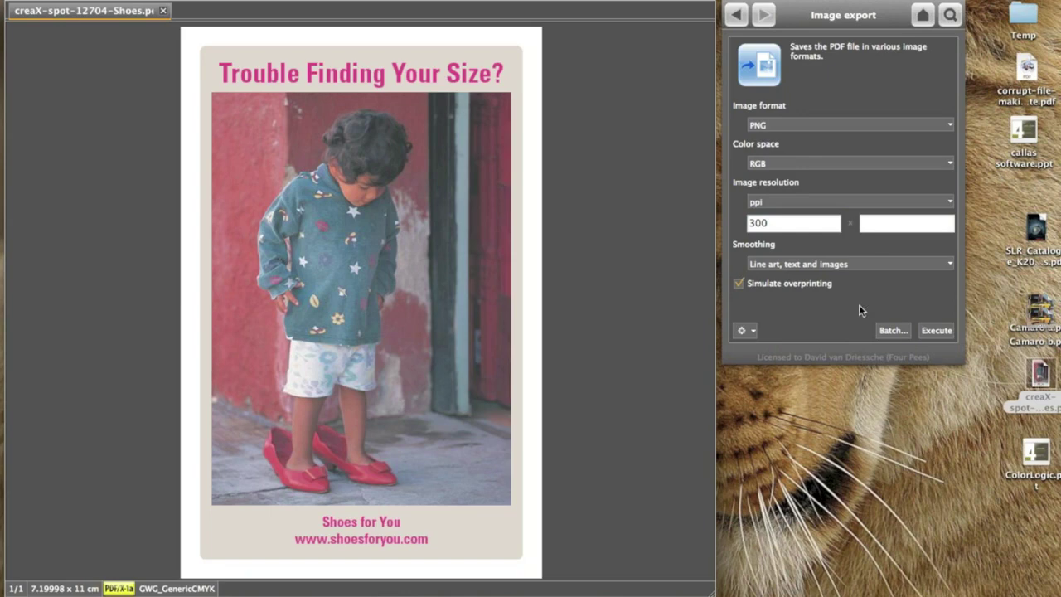
click(935, 330)
click(742, 375)
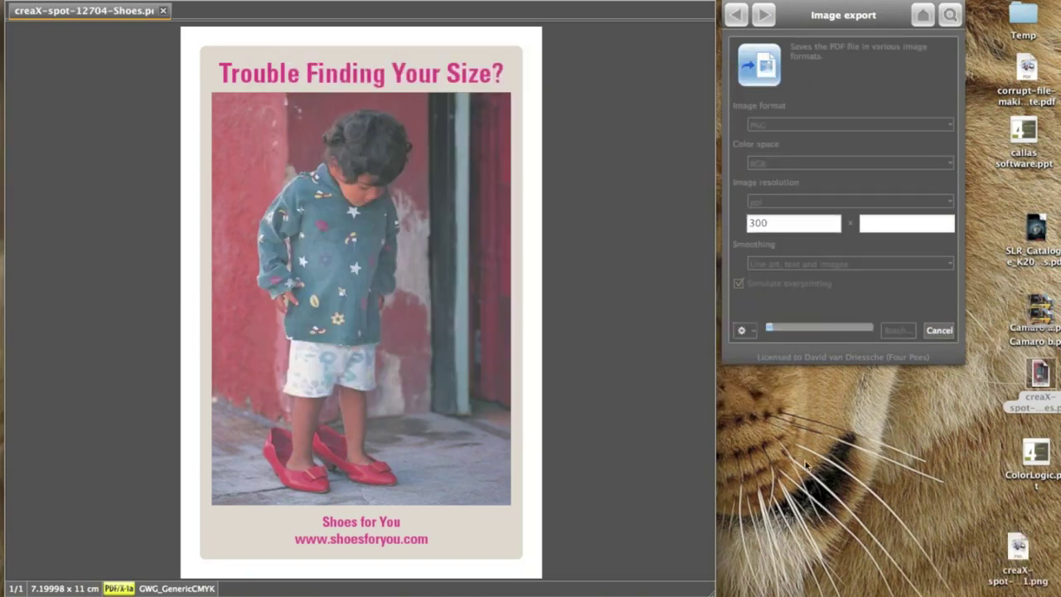
- Preview the exported PNG from the desktop, close the preview and return to pdfToolbox
click(1017, 547)
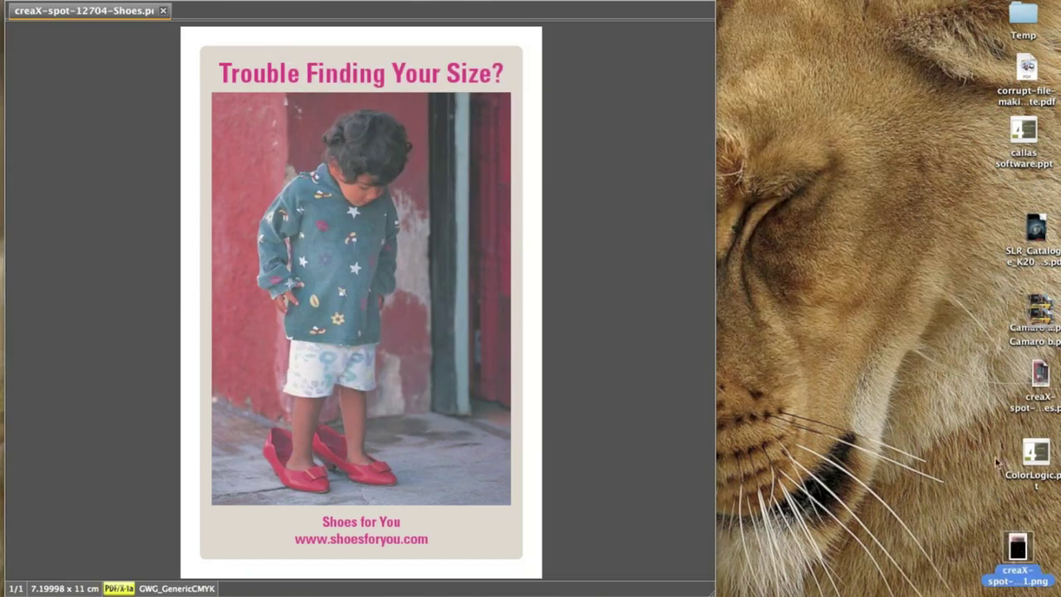
key(space)
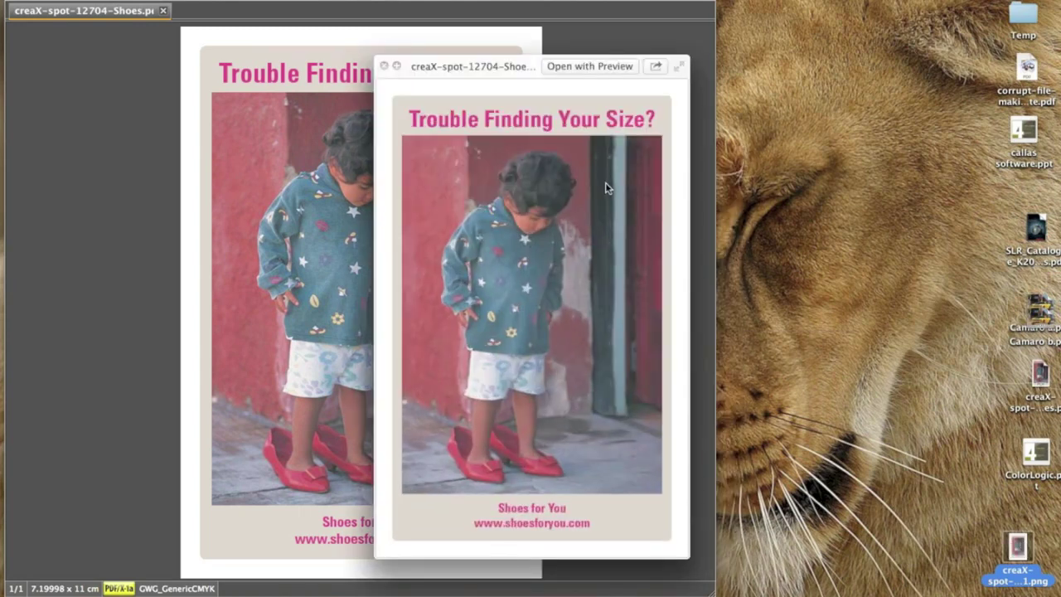
click(384, 66)
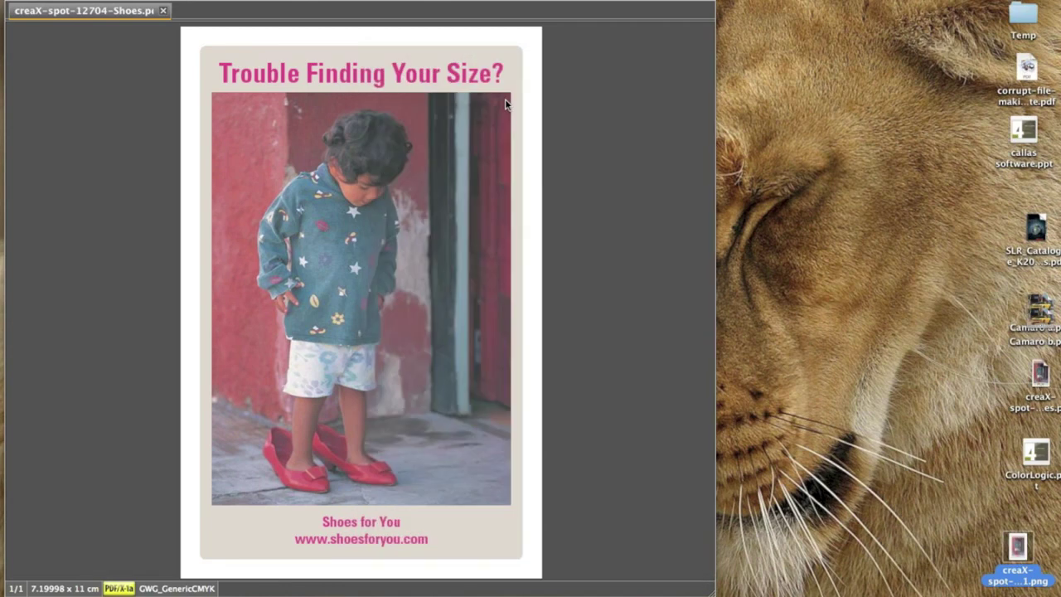
click(635, 103)
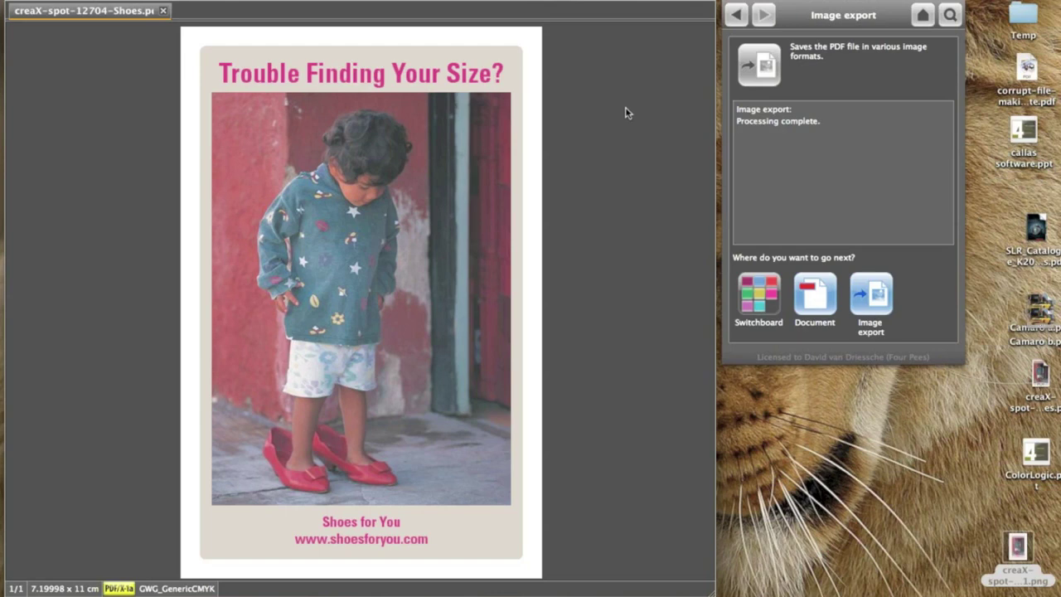
- Examine the Colors actions and the Spot colors settings for the shoe advertisement, and return to the Switchboard overview
click(734, 16)
click(733, 16)
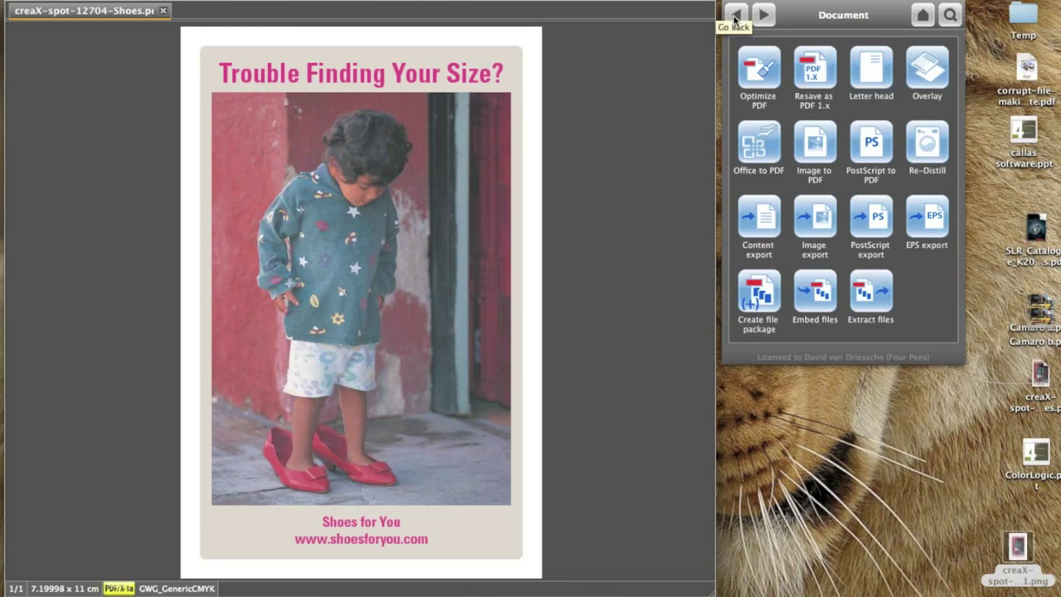
click(733, 16)
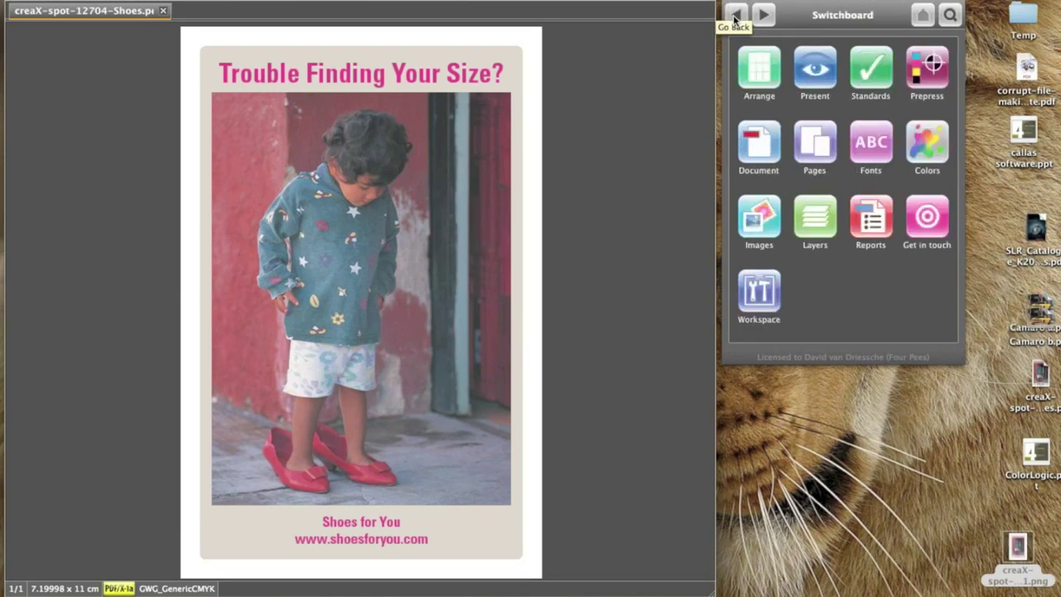
click(940, 143)
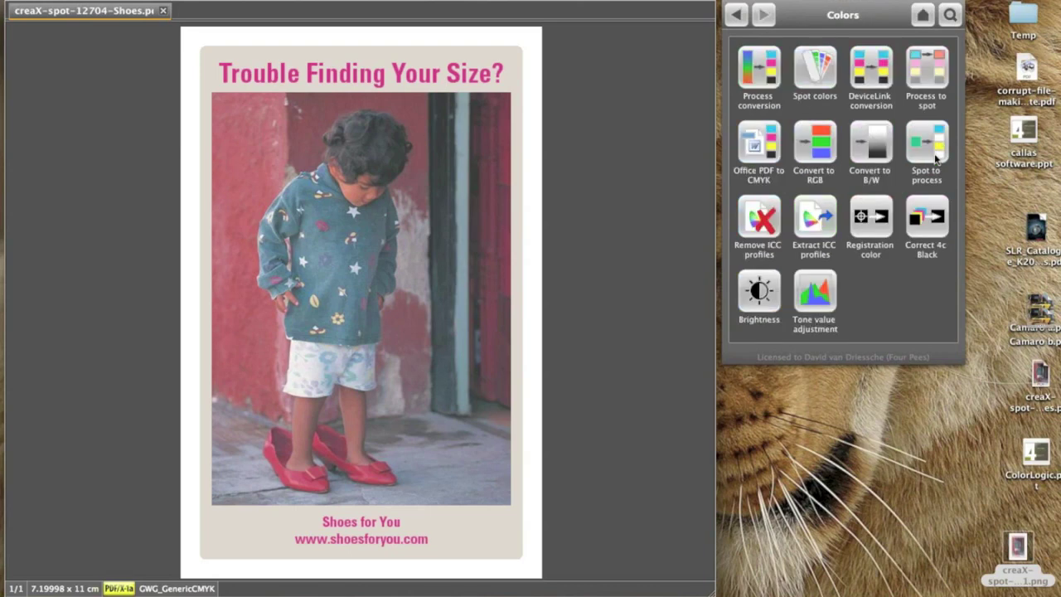
click(815, 74)
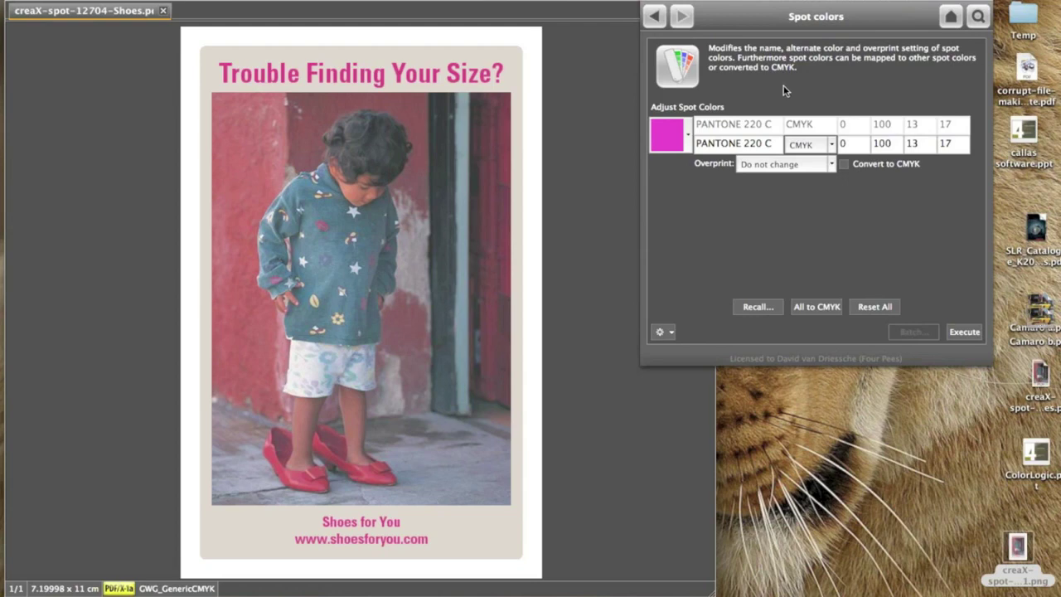
click(655, 17)
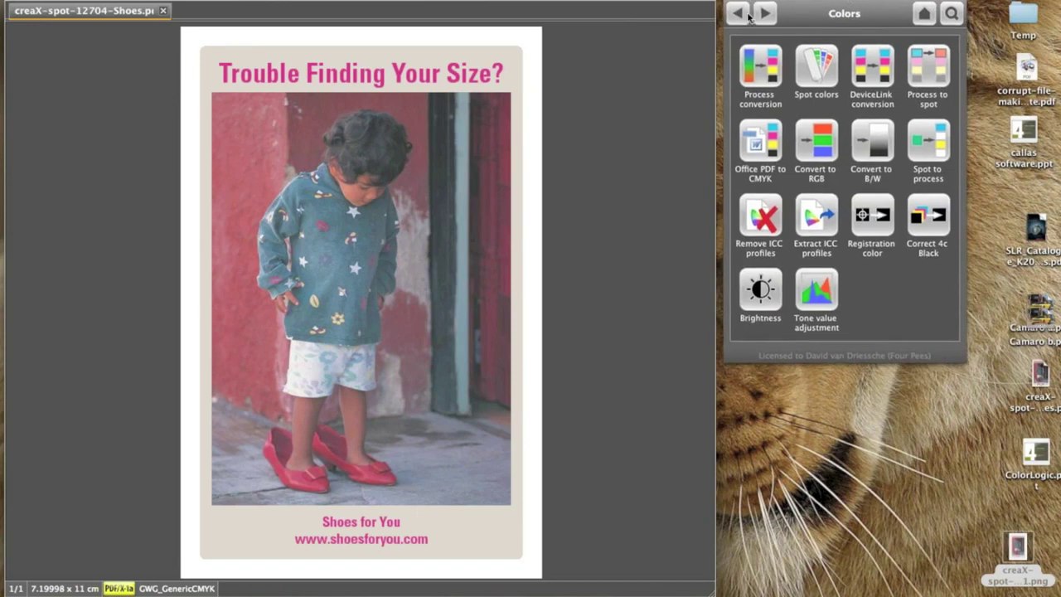
click(738, 16)
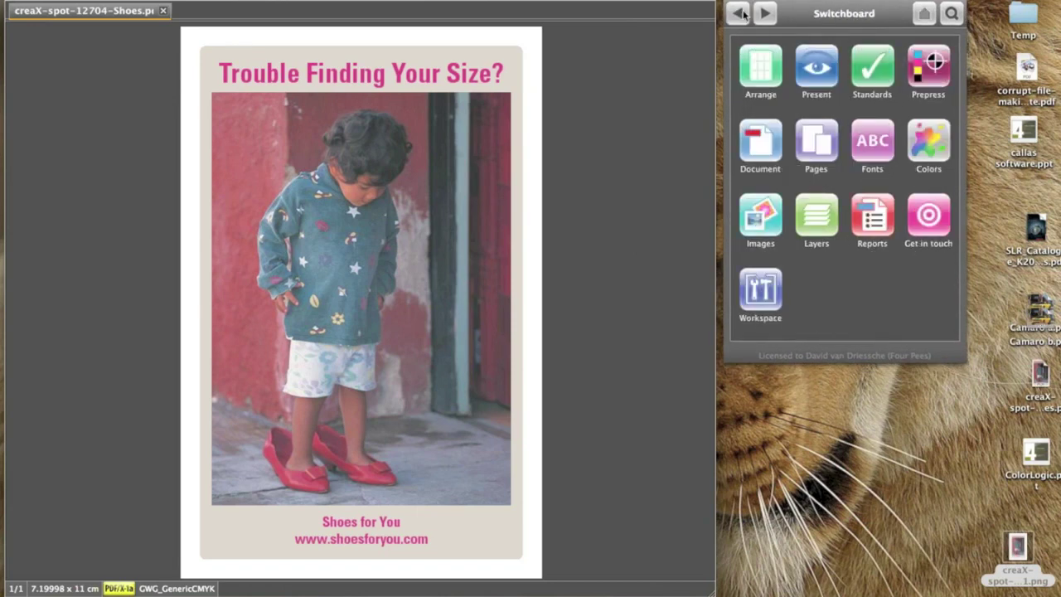
- Run the Magazine Ad standard on the shoe advertisement, saving the result to the desktop under the original name with "- test" added
click(880, 70)
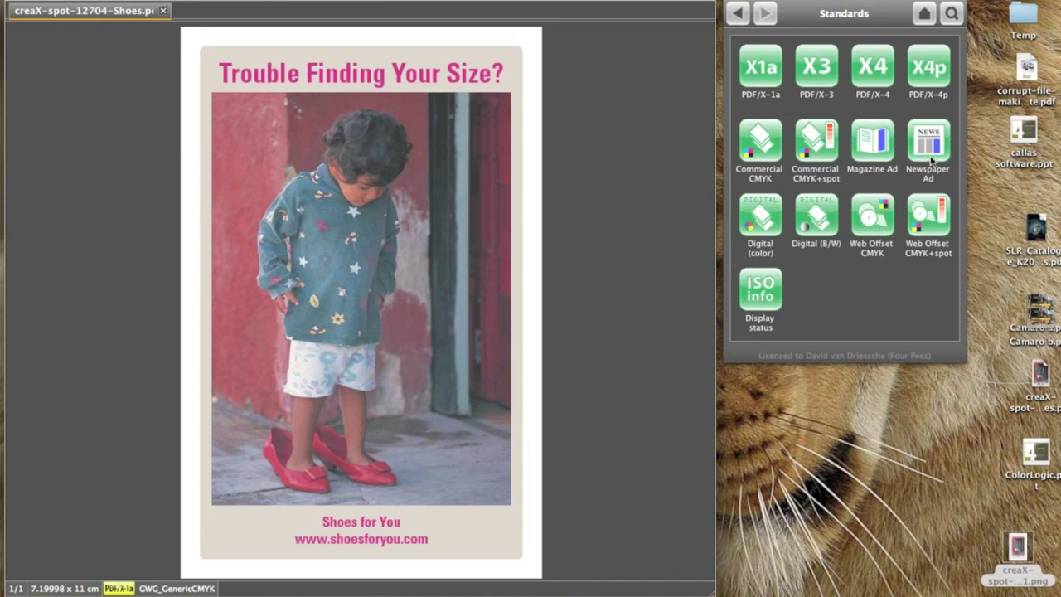
click(870, 161)
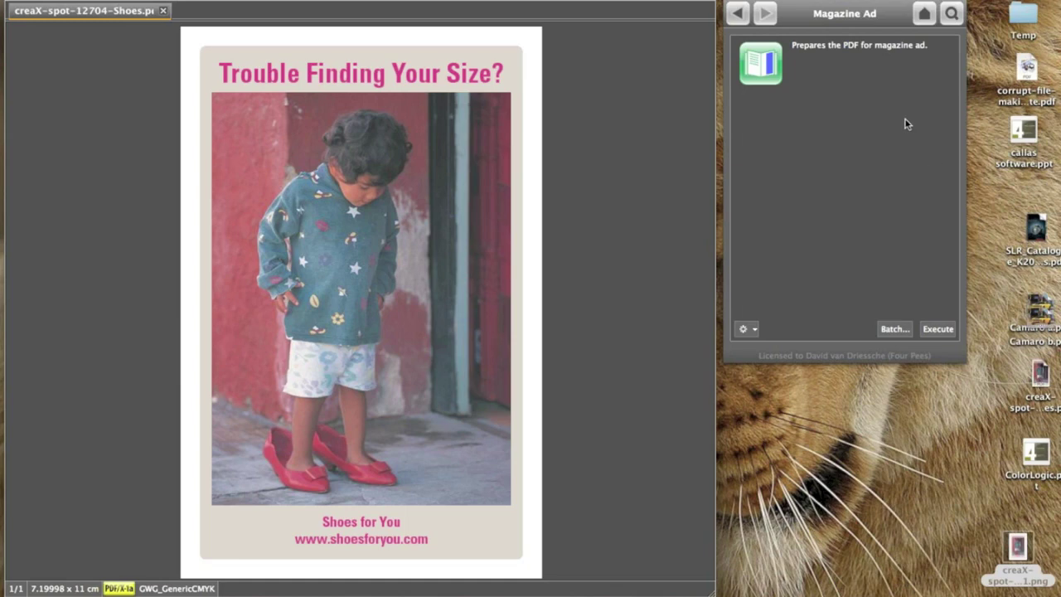
click(943, 330)
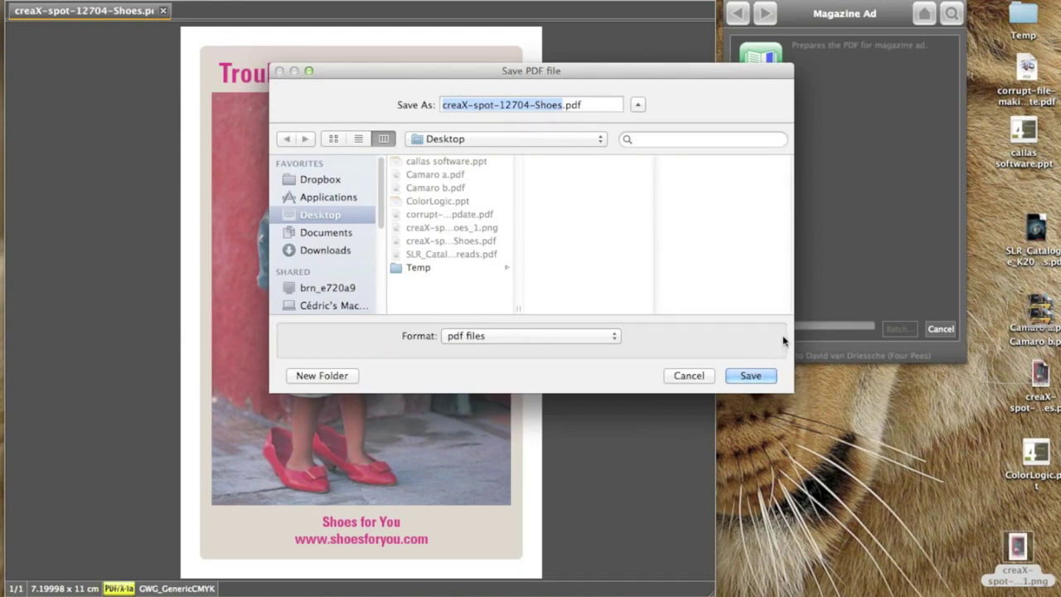
click(763, 378)
click(563, 169)
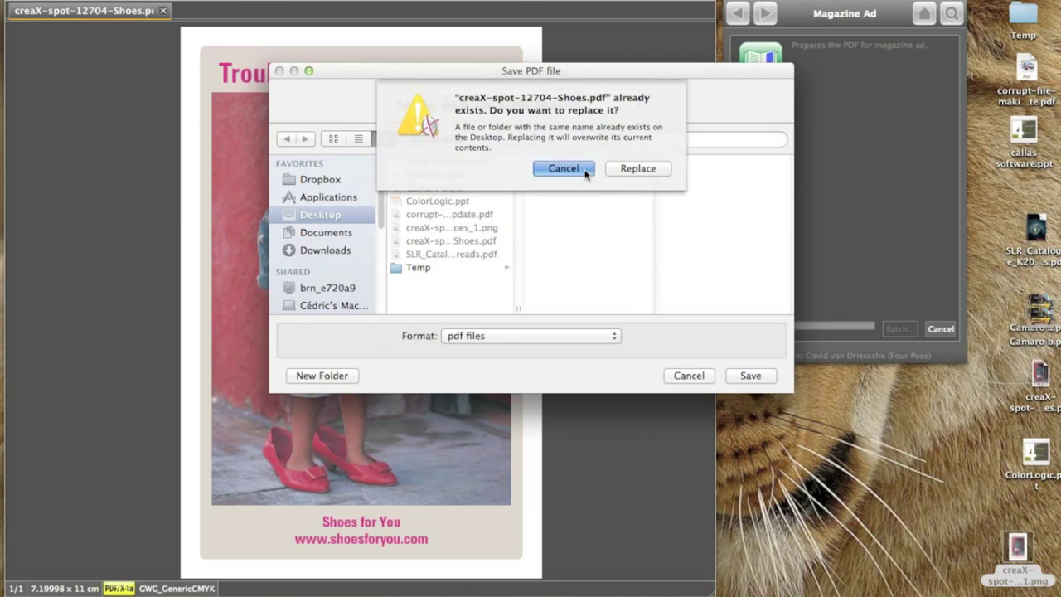
click(564, 105)
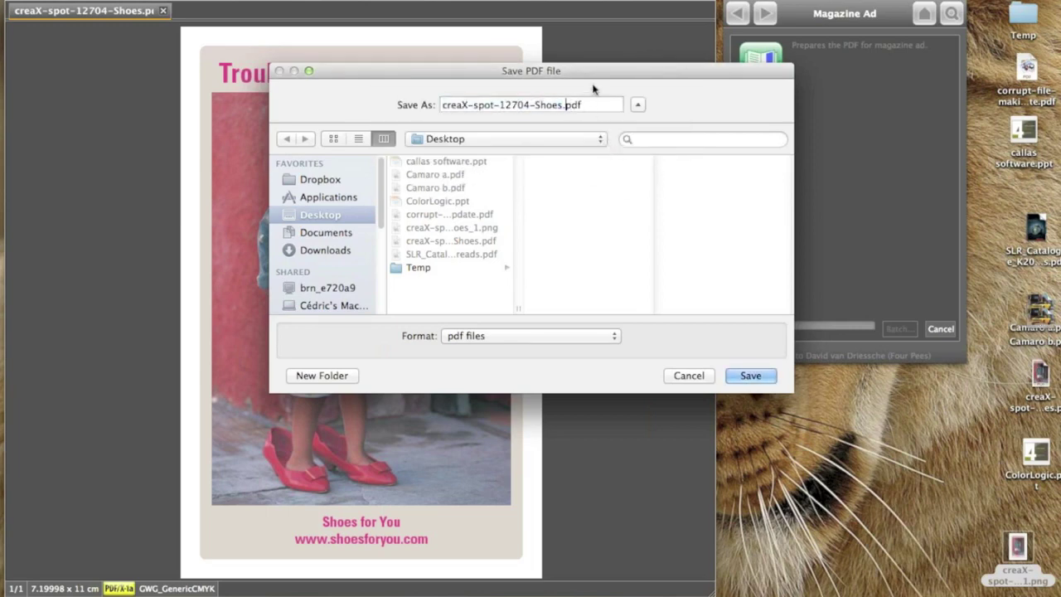
text(- test)
key(Return)
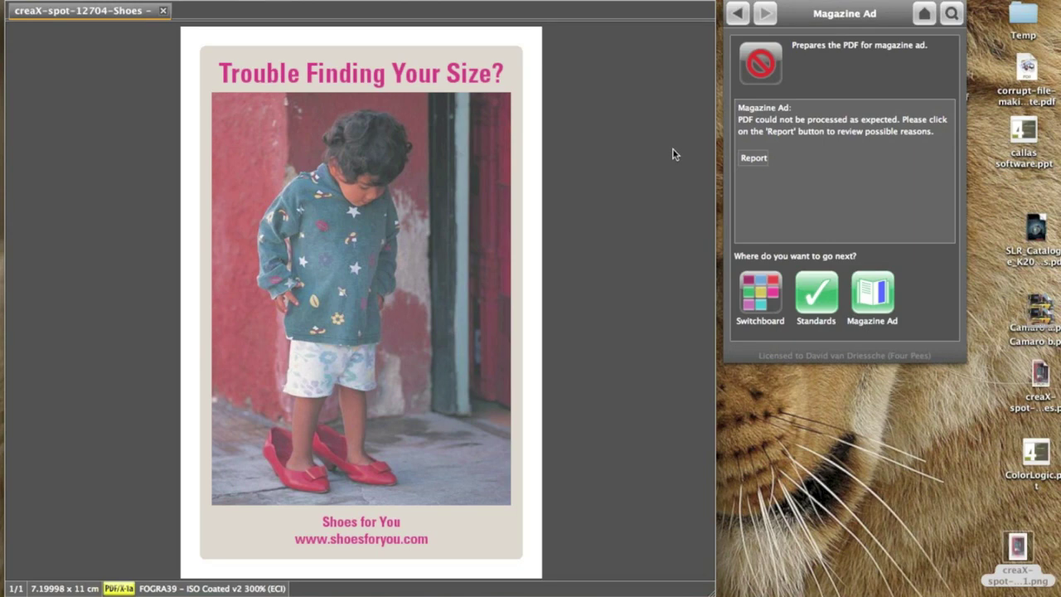
- Open the Magazine Ad report and move the results window clear of the advertisement page
click(756, 158)
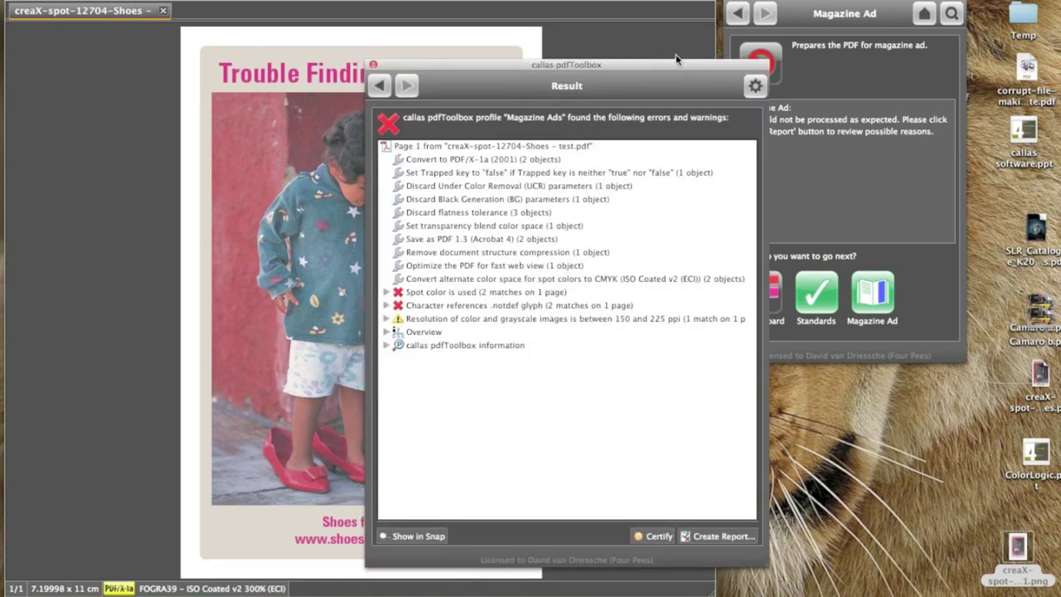
drag(675, 59, 762, 14)
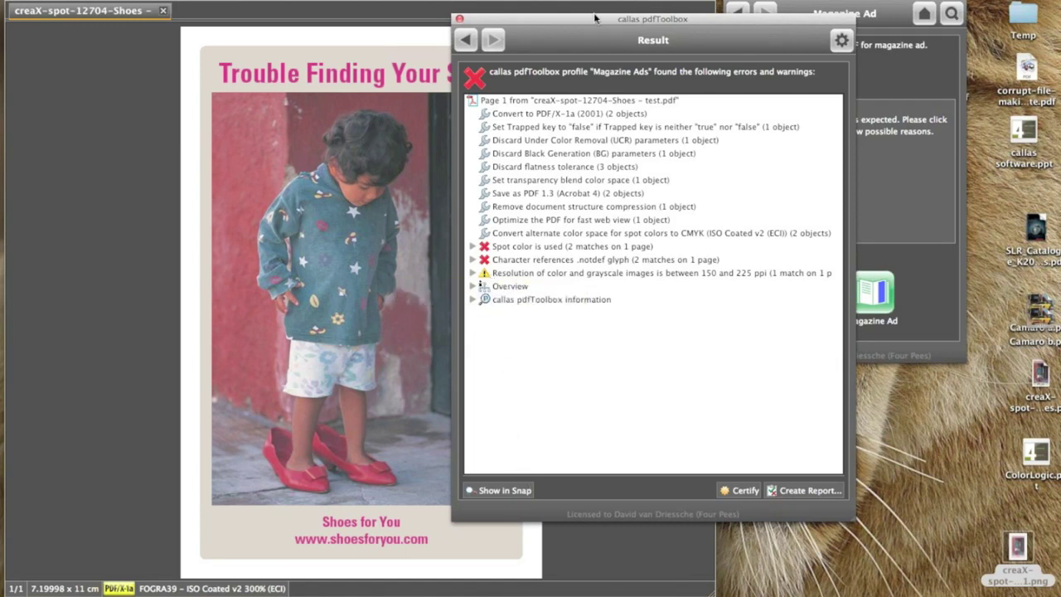
drag(594, 18, 760, 2)
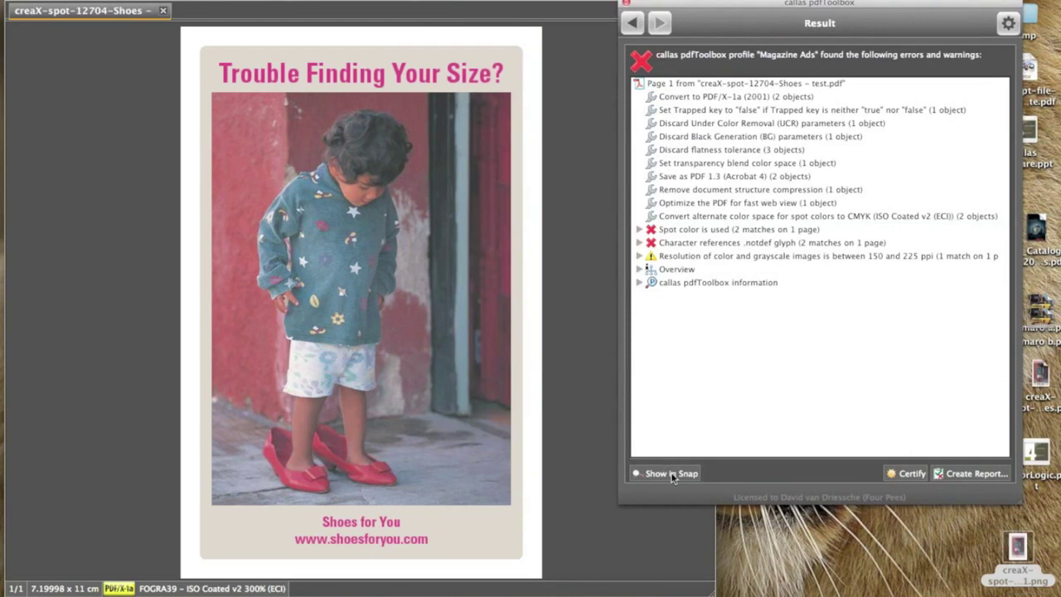
- Show the report's findings in the Snap View and examine the text objects under "Spot color is used"
click(671, 474)
drag(475, 513, 416, 115)
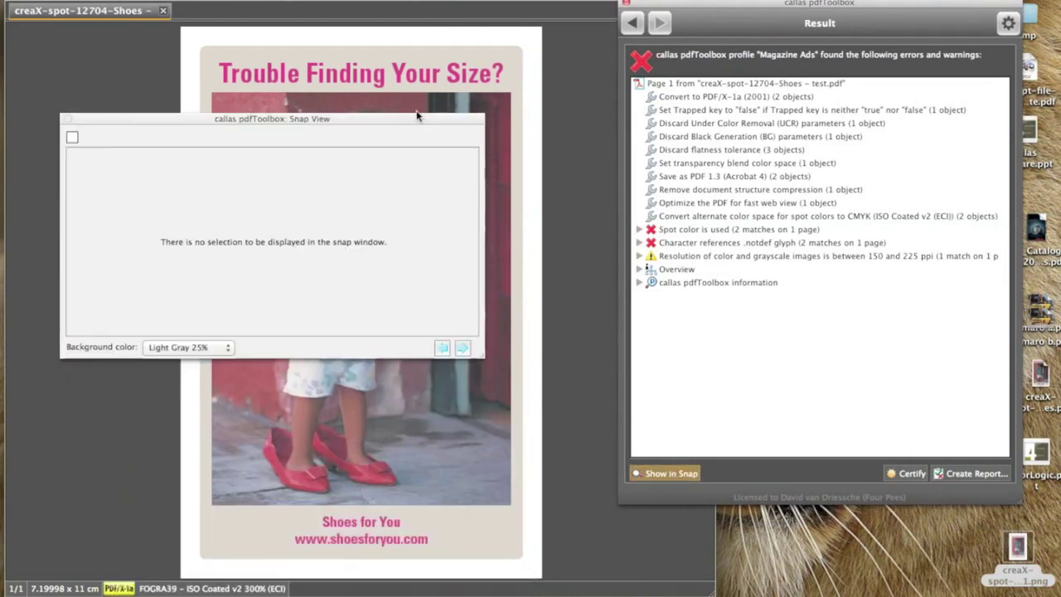
click(639, 229)
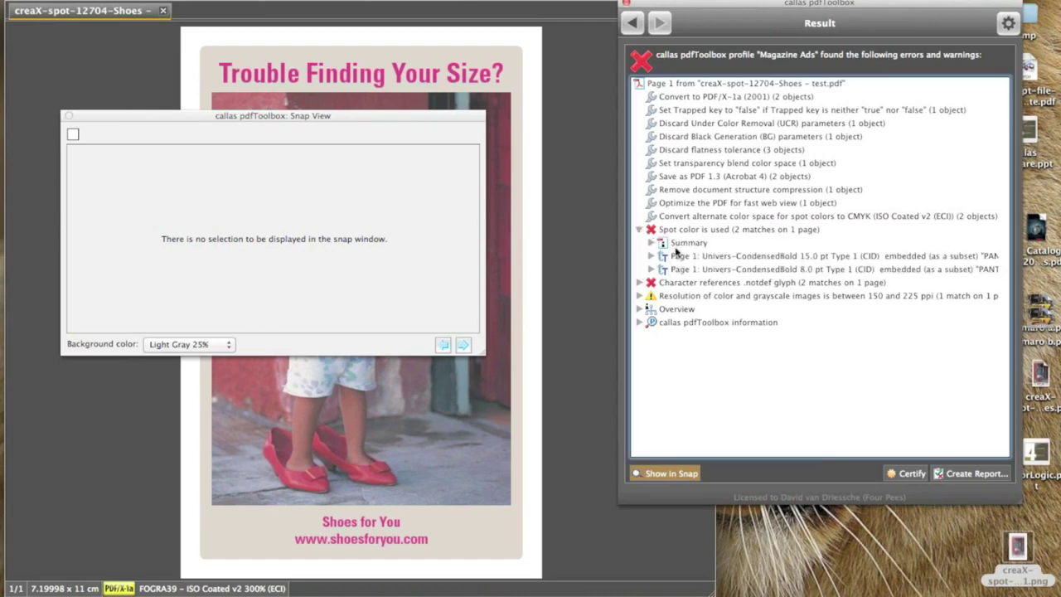
click(686, 256)
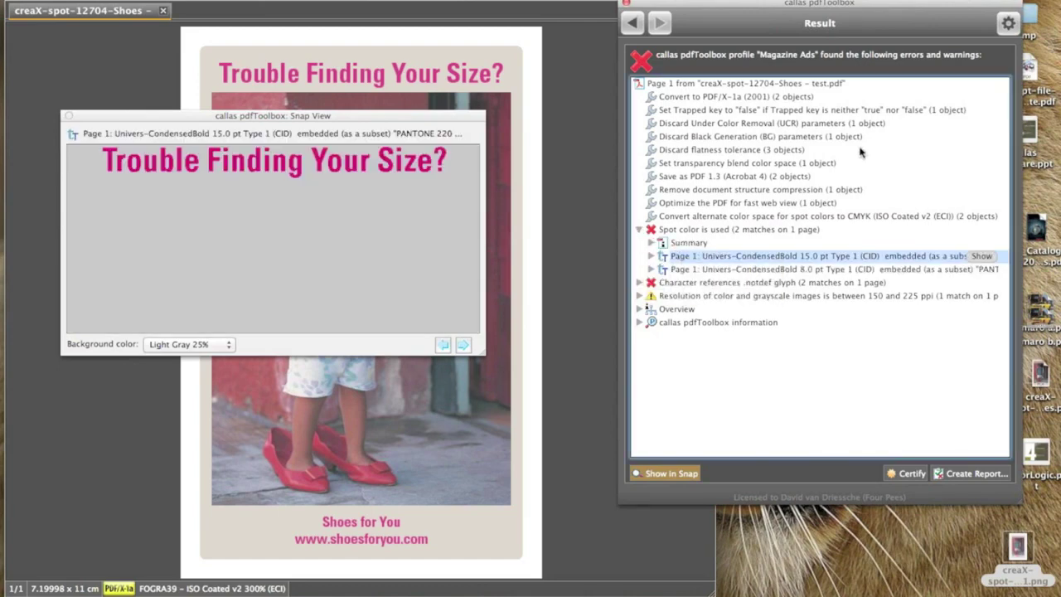
key(Down)
key(Up)
key(Down)
key(Down)
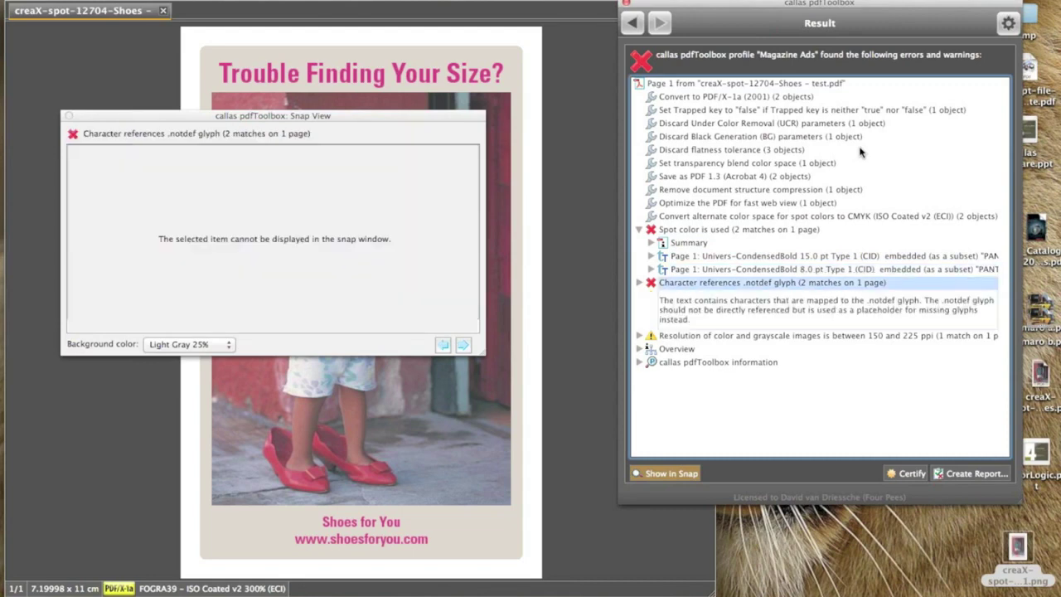
- Inspect the color image flagged by the 150 to 225 ppi resolution warning in the Snap View, and close the Snap View
key(Down)
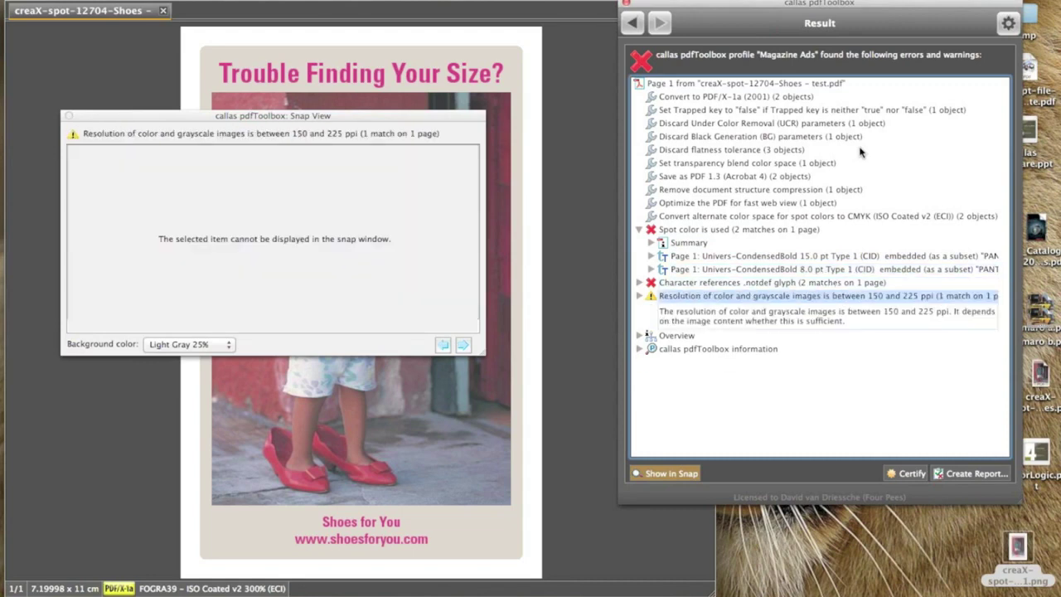
key(Right)
key(Down)
key(Down)
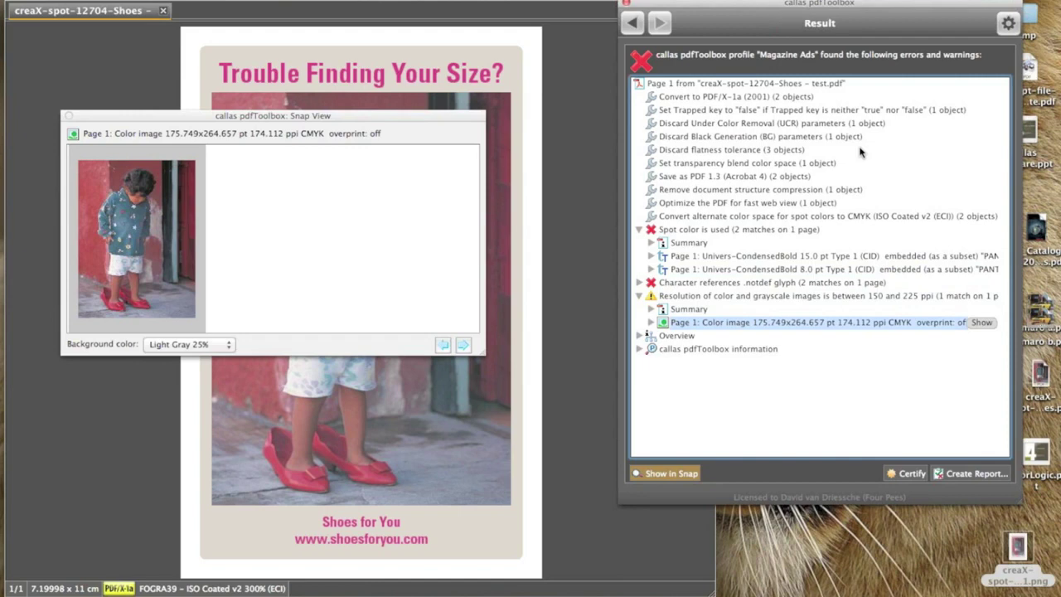
click(69, 117)
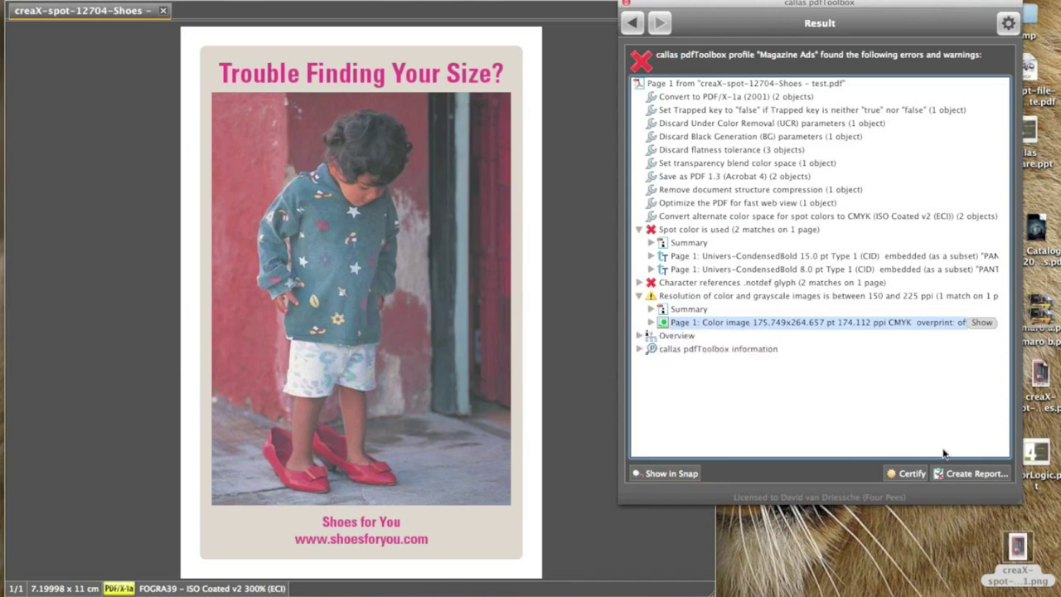
- Create a PDF report with overview and details, problems highlighted by comments, and save it to the desktop under the suggested name
click(974, 473)
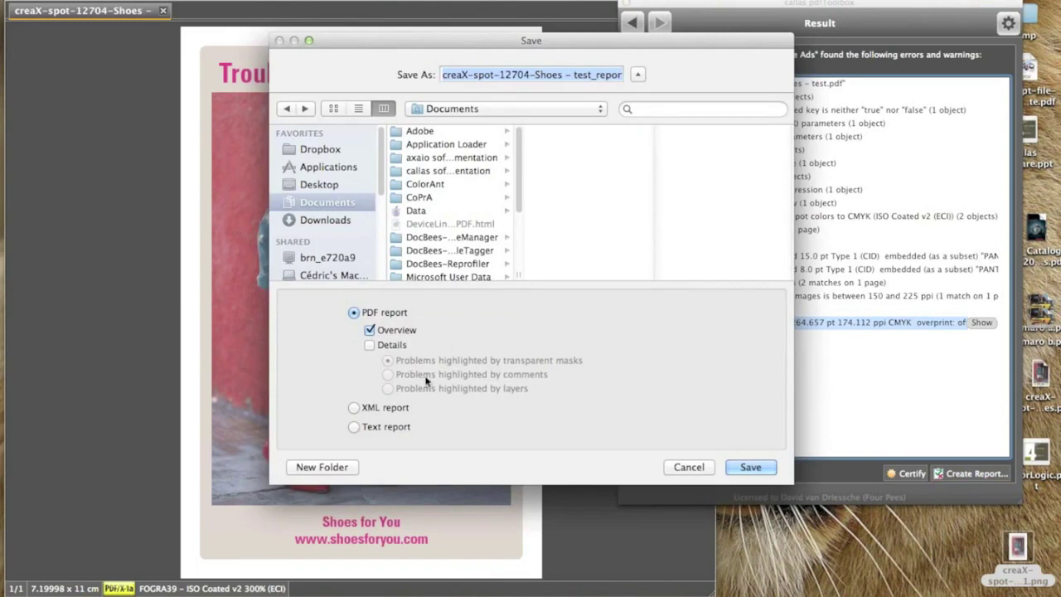
click(369, 345)
click(388, 375)
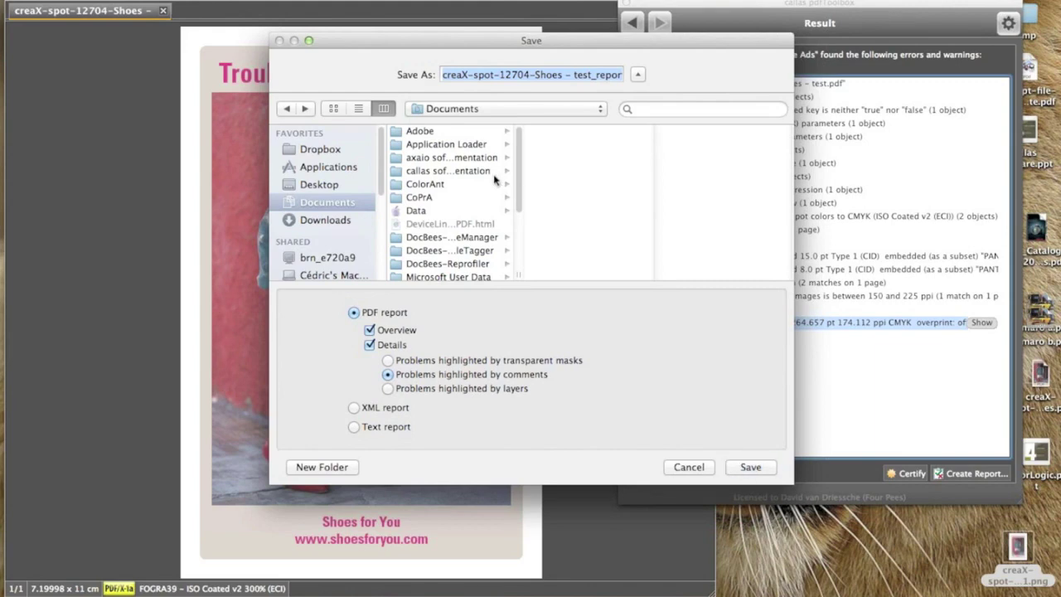
click(333, 184)
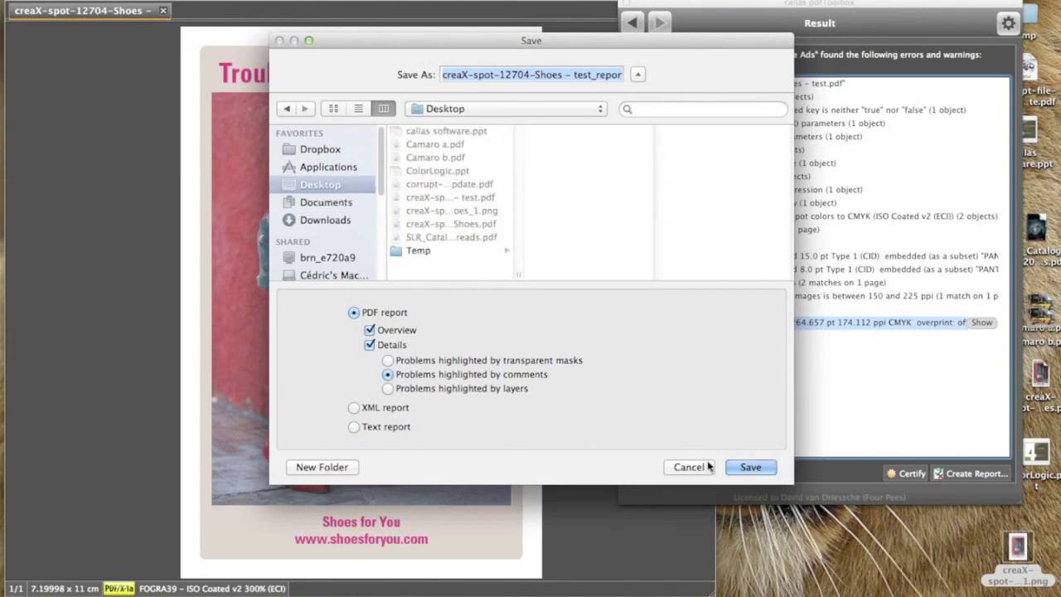
click(750, 466)
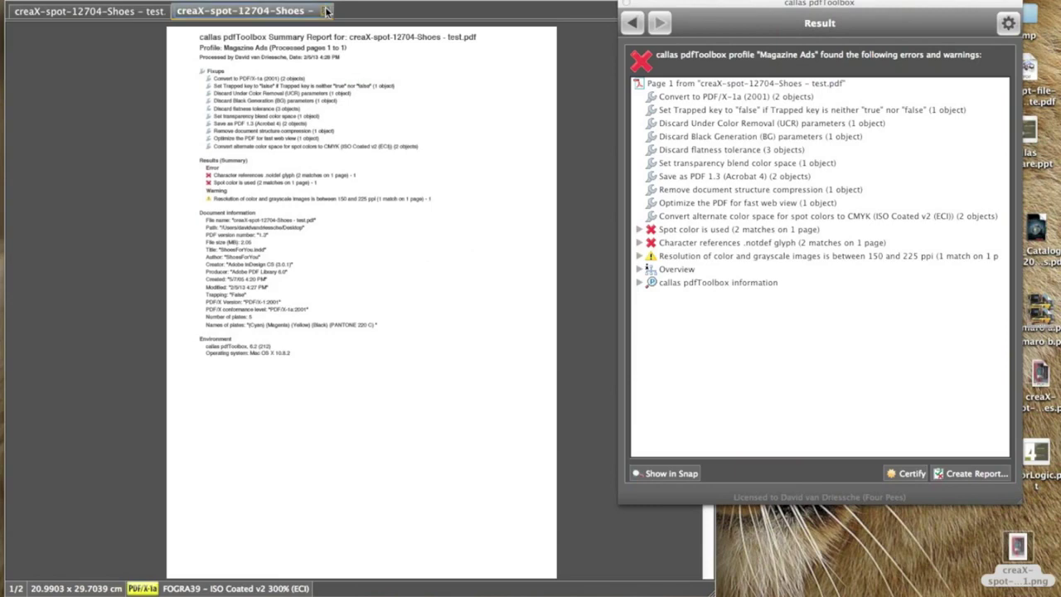
- Close the report in pdfToolbox, hide the application and open the saved report PDF from the desktop in Acrobat
click(327, 10)
key(super+h)
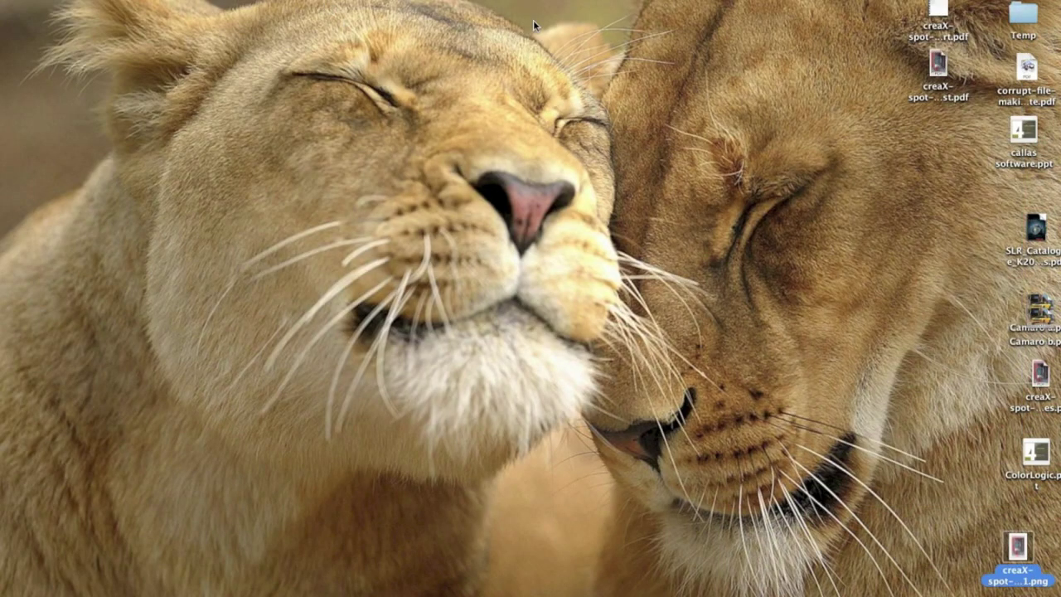
drag(939, 13, 51, 361)
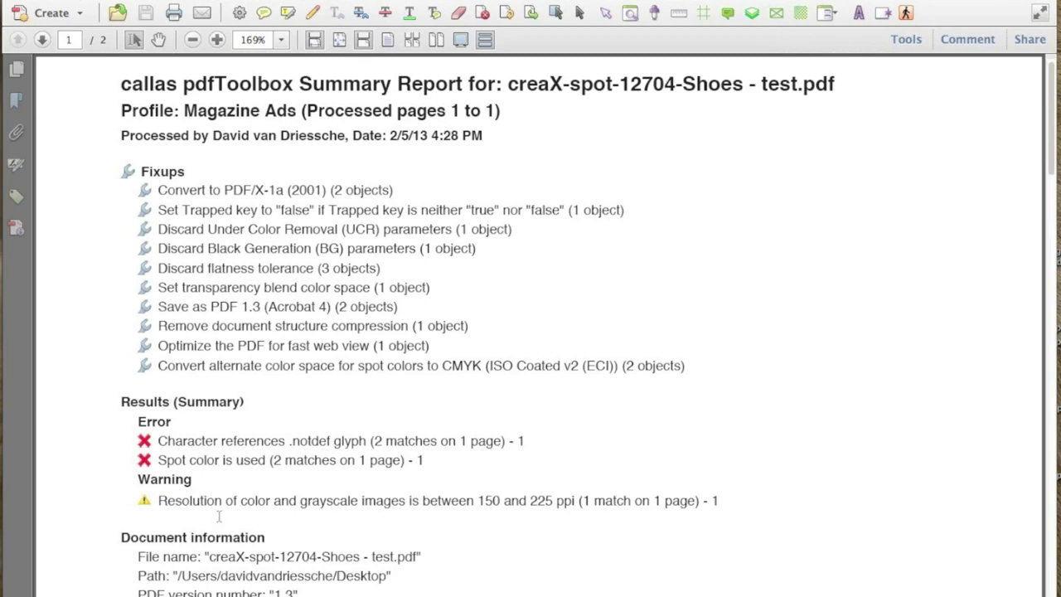
- Examine the report's summary and the commented problem areas on page 2, including the image resolution comment, and quit Acrobat
scroll(218, 516, down, 3)
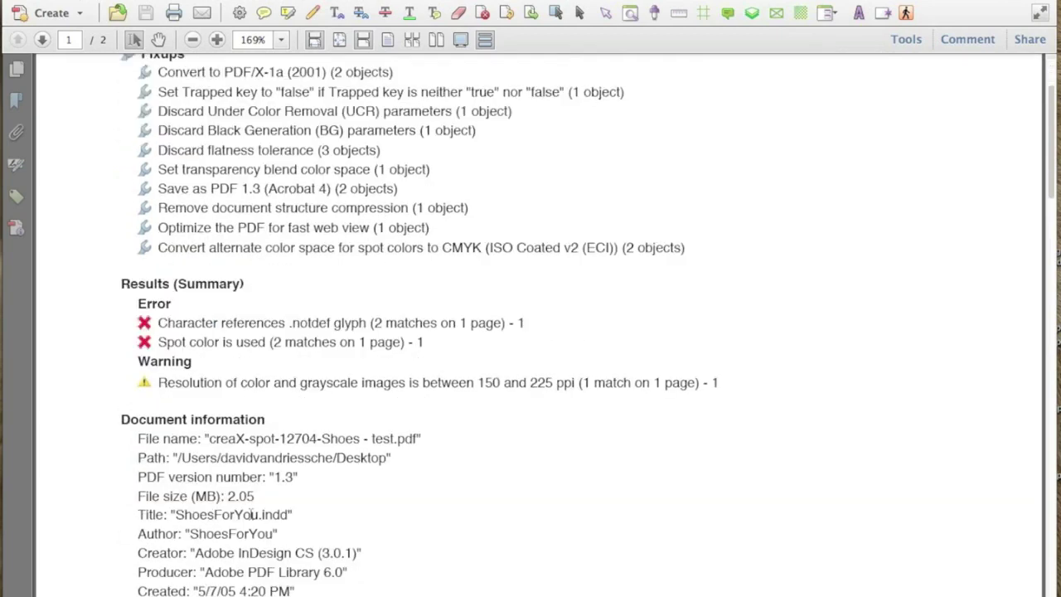
click(1050, 474)
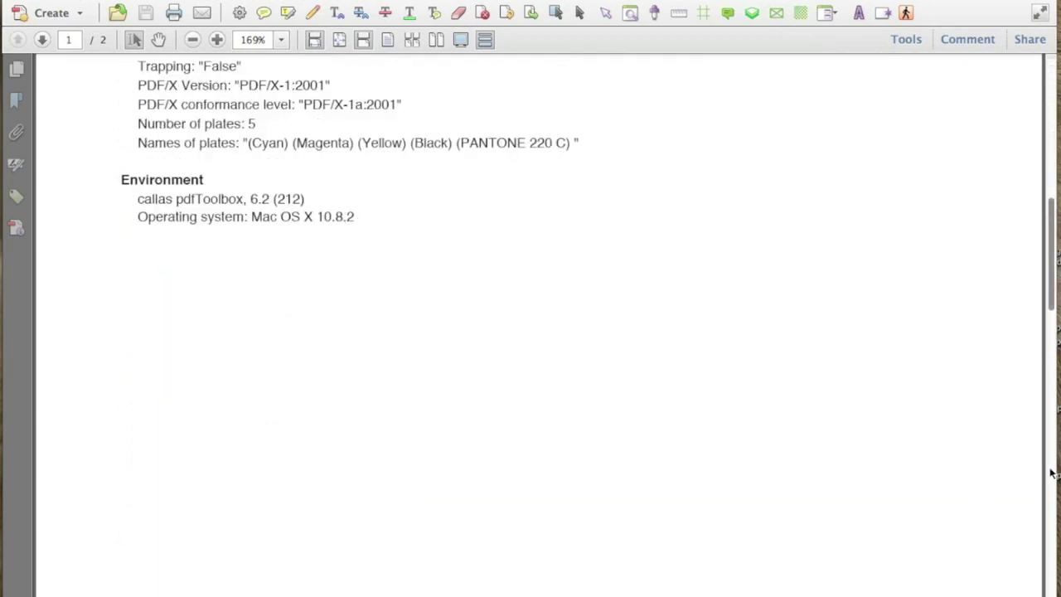
click(1050, 474)
scroll(955, 462, down, 3)
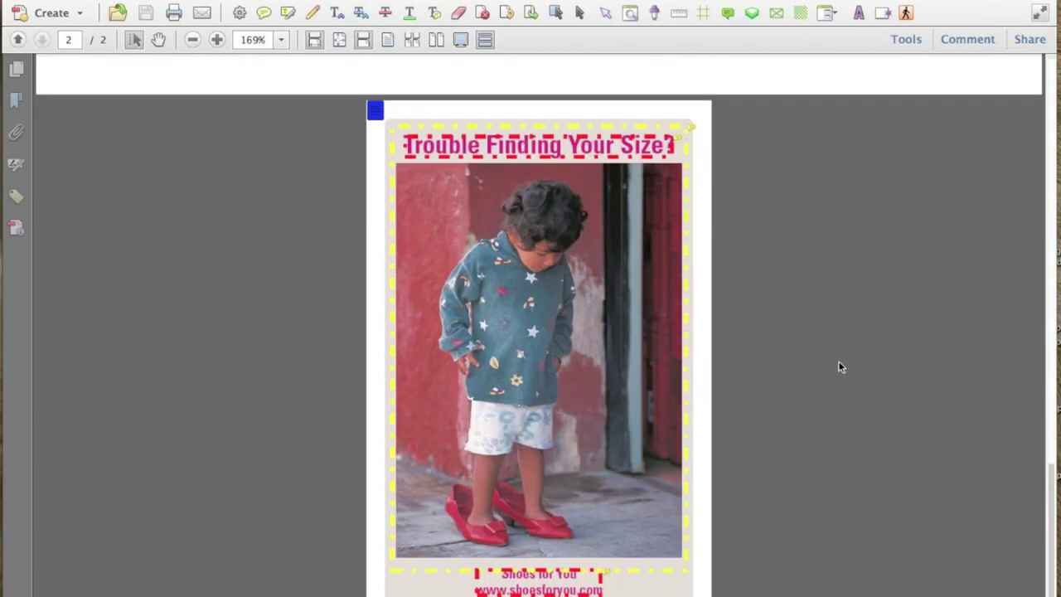
mouse_move(686, 223)
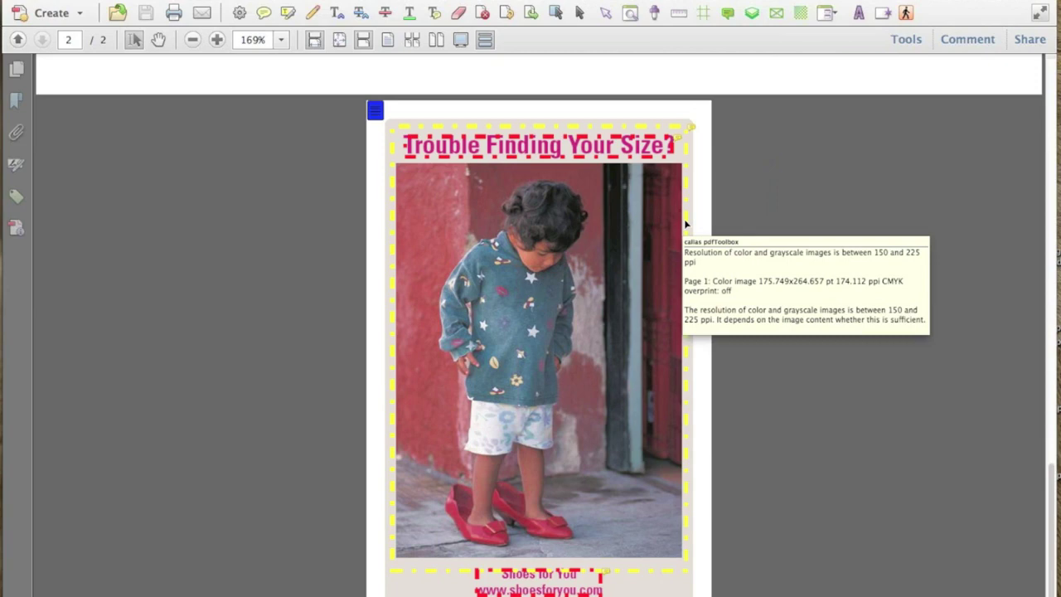
mouse_move(654, 167)
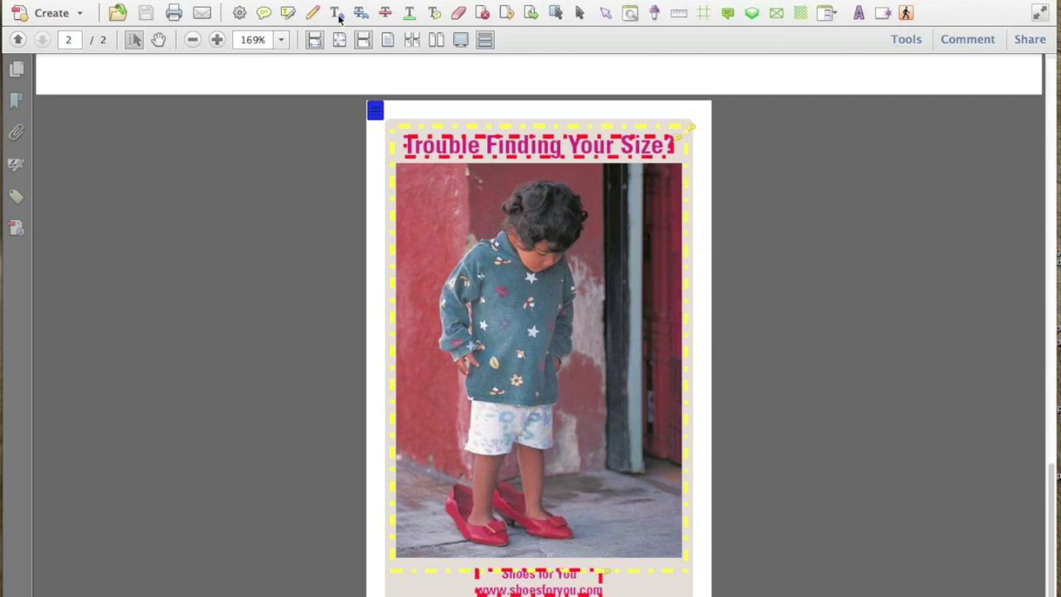
click(49, 2)
click(158, 140)
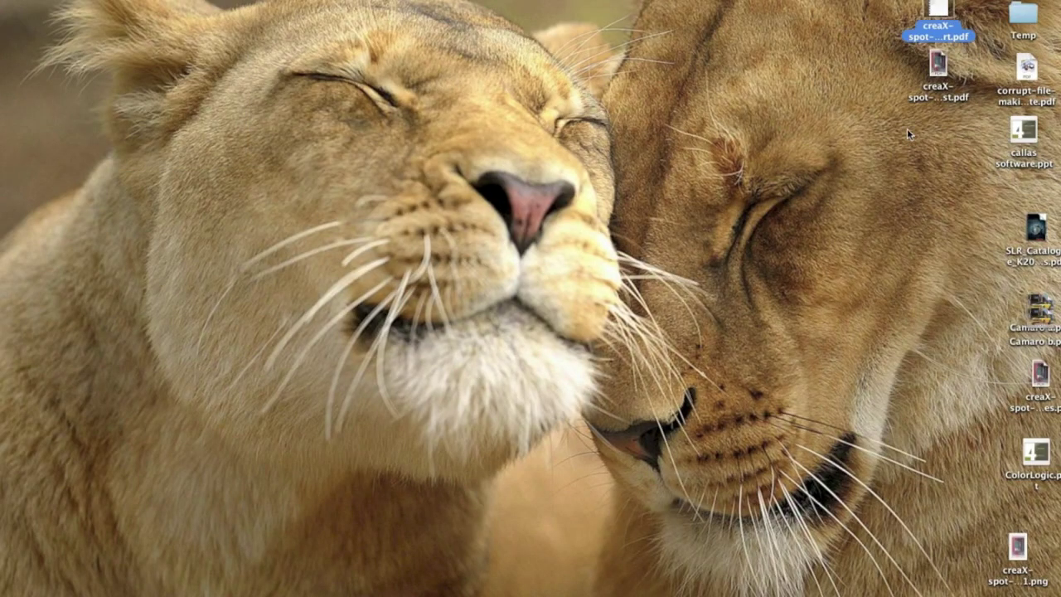
- Switch back to pdfToolbox and return from the Magazine Ad action to the Switchboard overview
key(super+Tab)
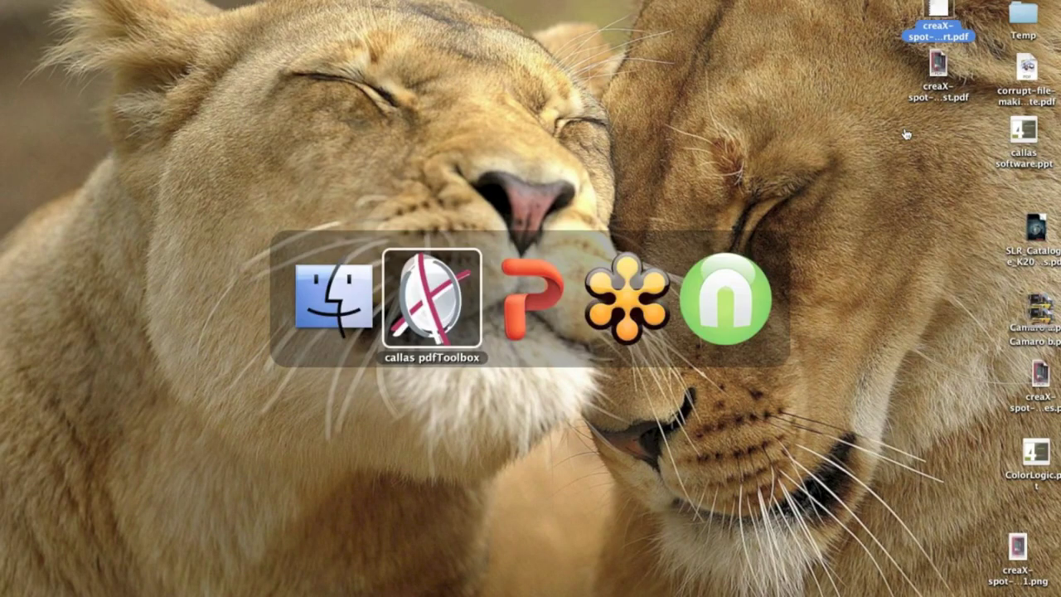
key(super+Tab)
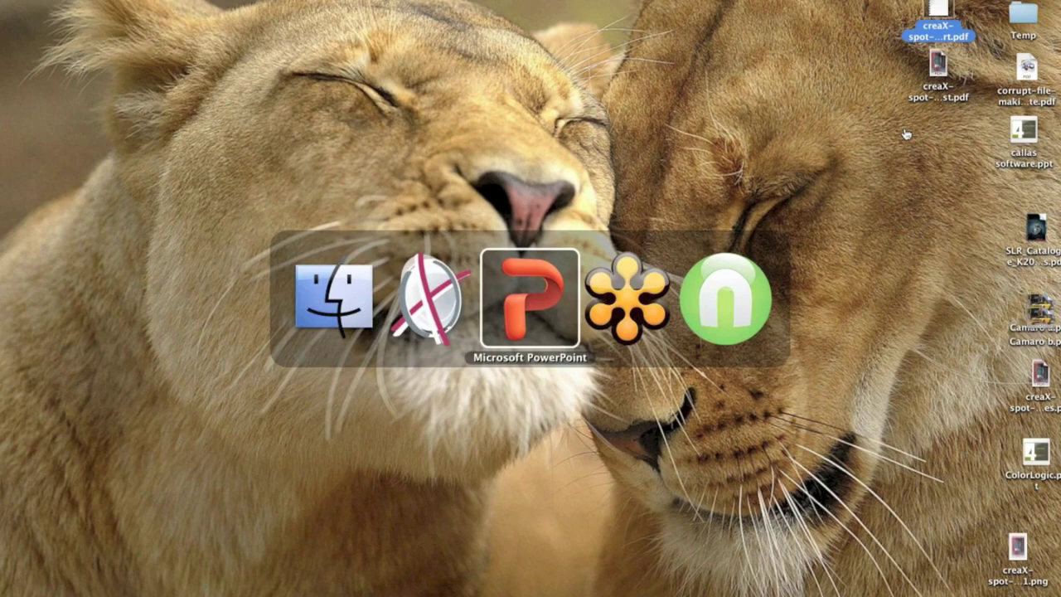
click(441, 297)
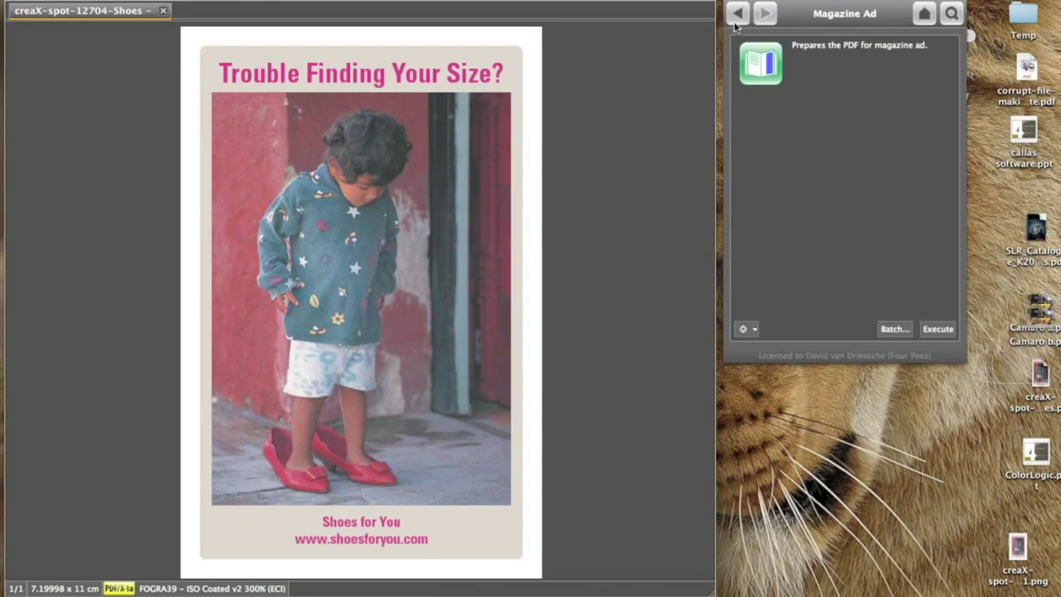
click(736, 16)
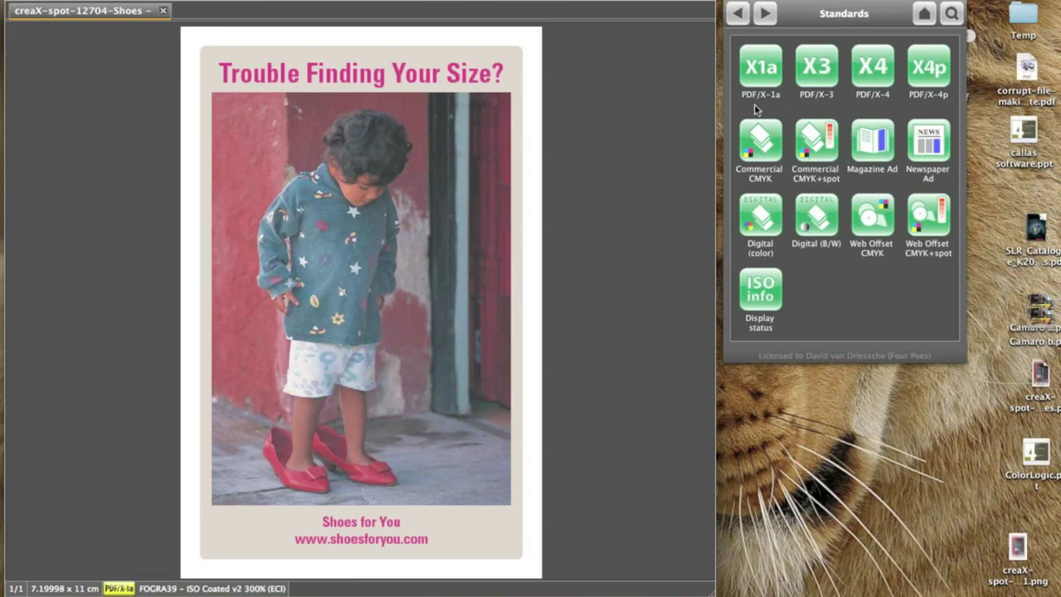
click(734, 12)
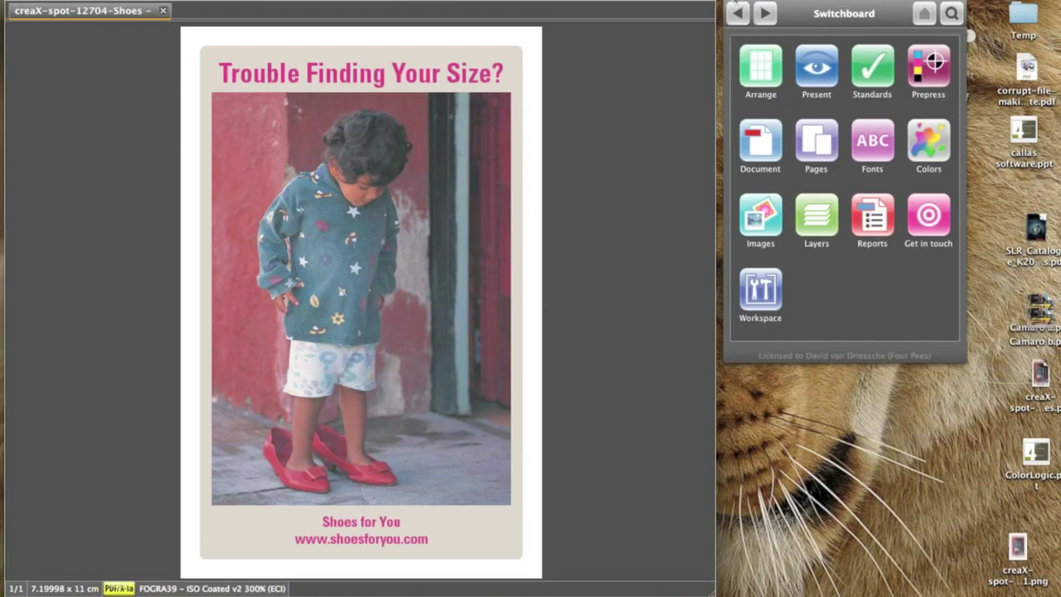
- Close the Switchboard and open the Profiles window
click(733, 2)
click(266, 1)
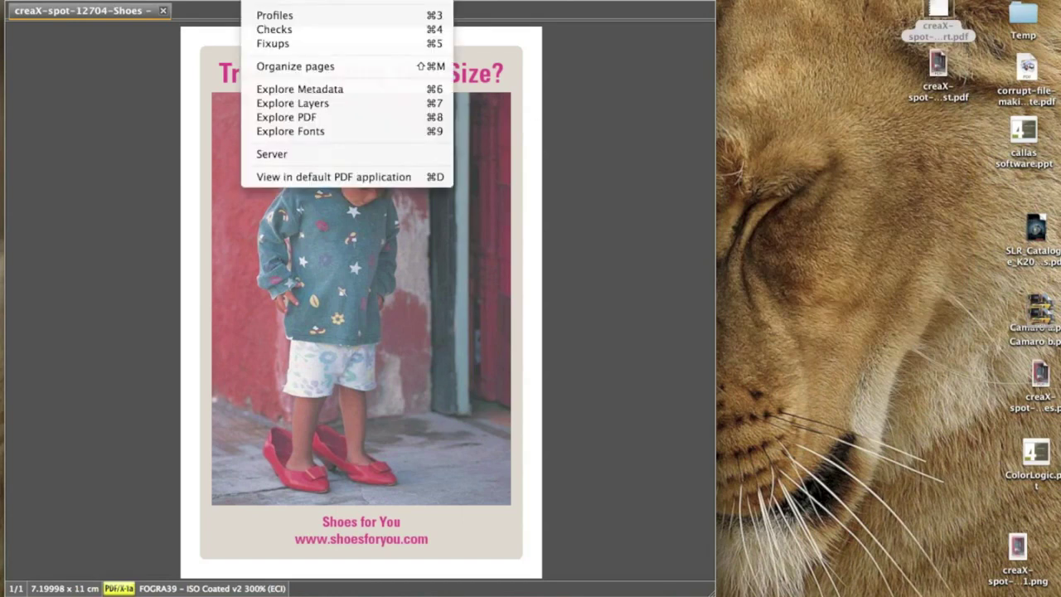
click(269, 20)
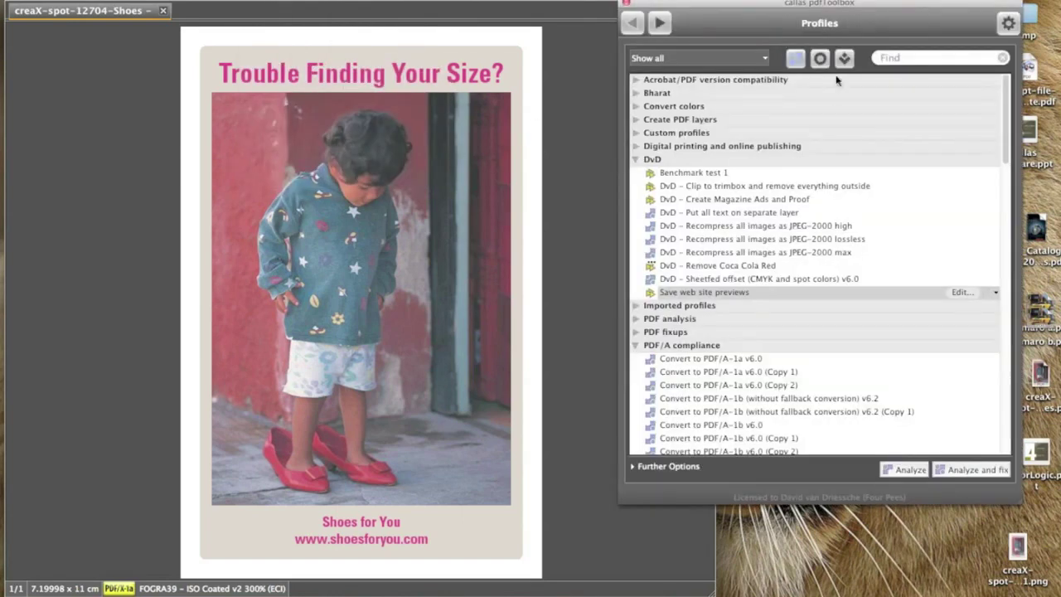
- Collapse the DvD and PDF/A compliance groups and open the Prepress profile Magazine Ads v6.0 in the profile editor
click(635, 159)
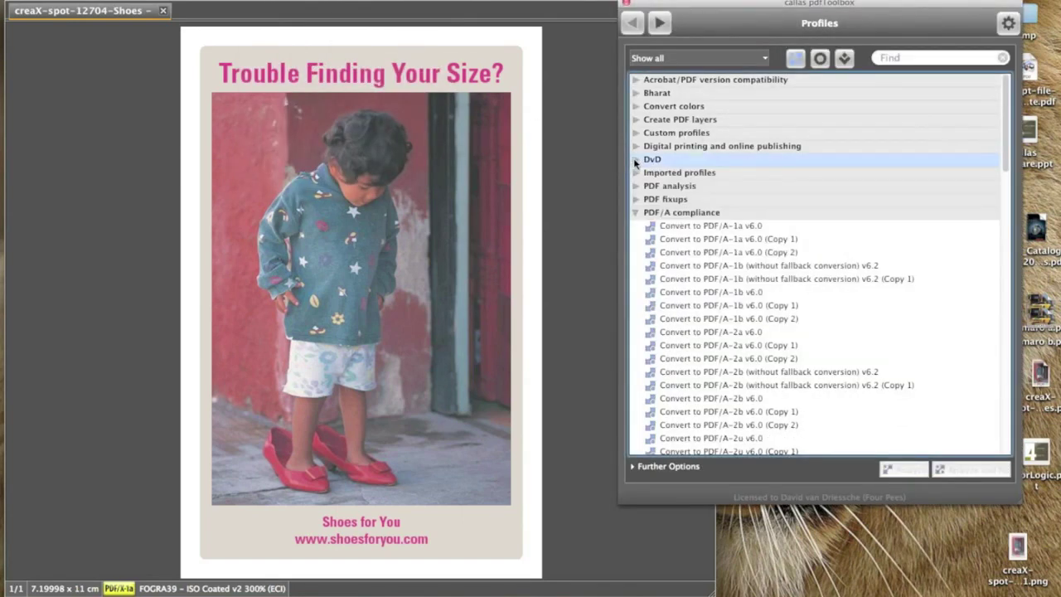
click(636, 212)
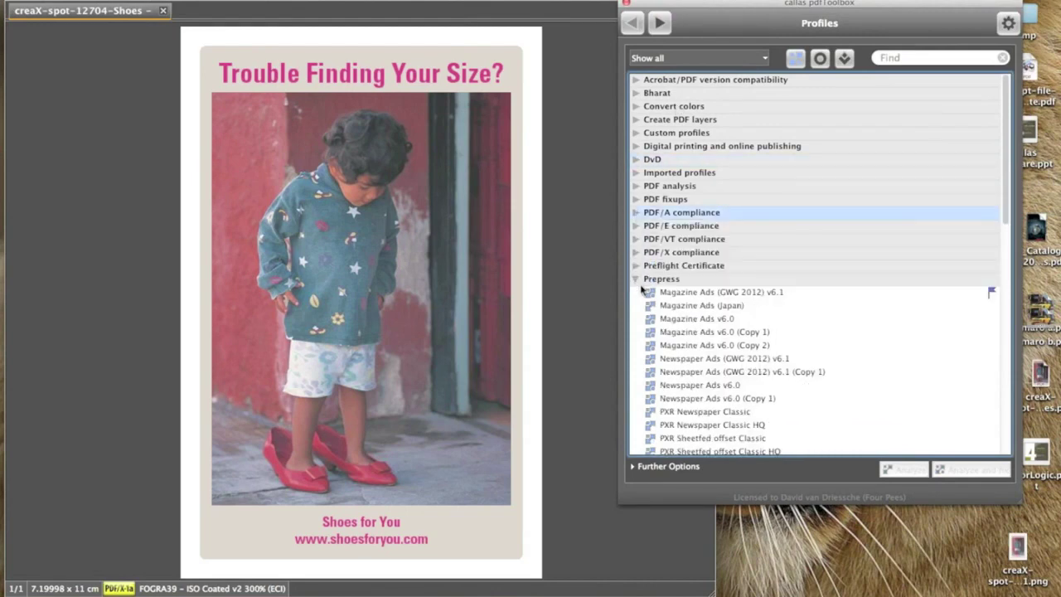
scroll(734, 290, down, 5)
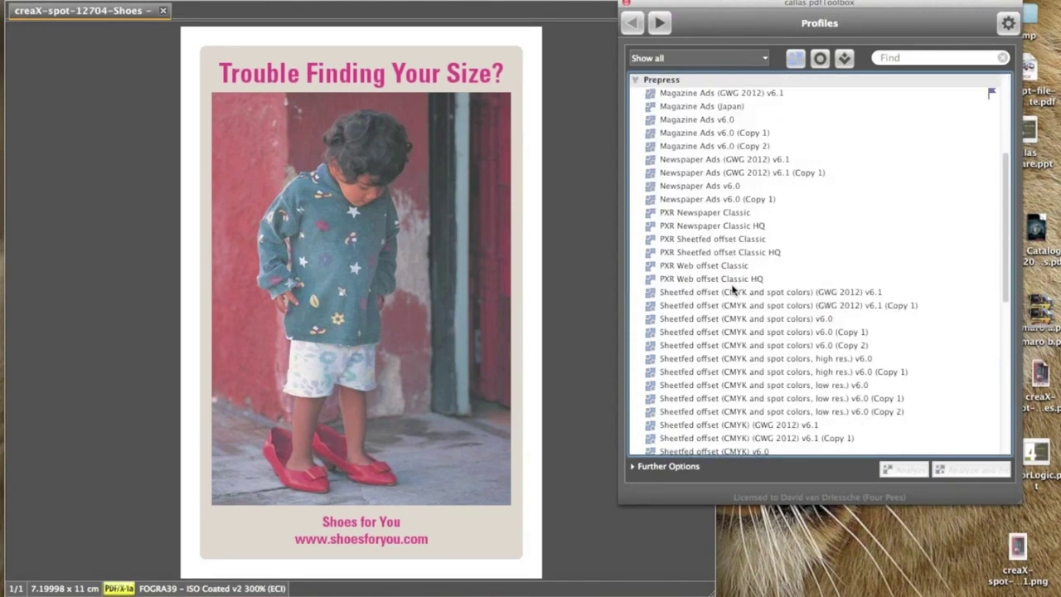
click(698, 121)
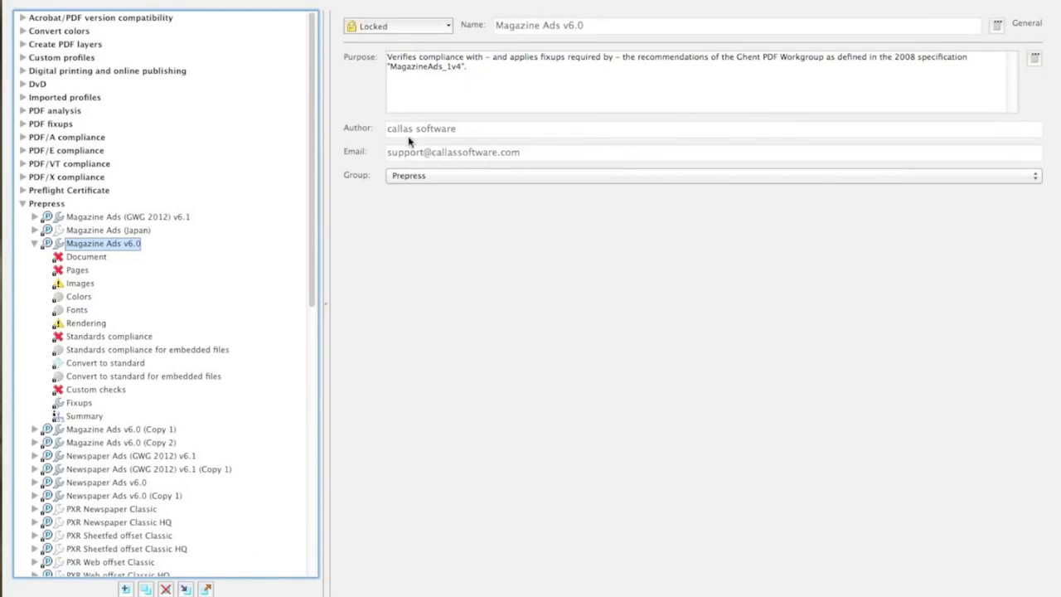
- Examine the Document, Pages, Images, Custom checks and Fixups sections of the Magazine Ads v6.0 profile
drag(312, 119, 310, 204)
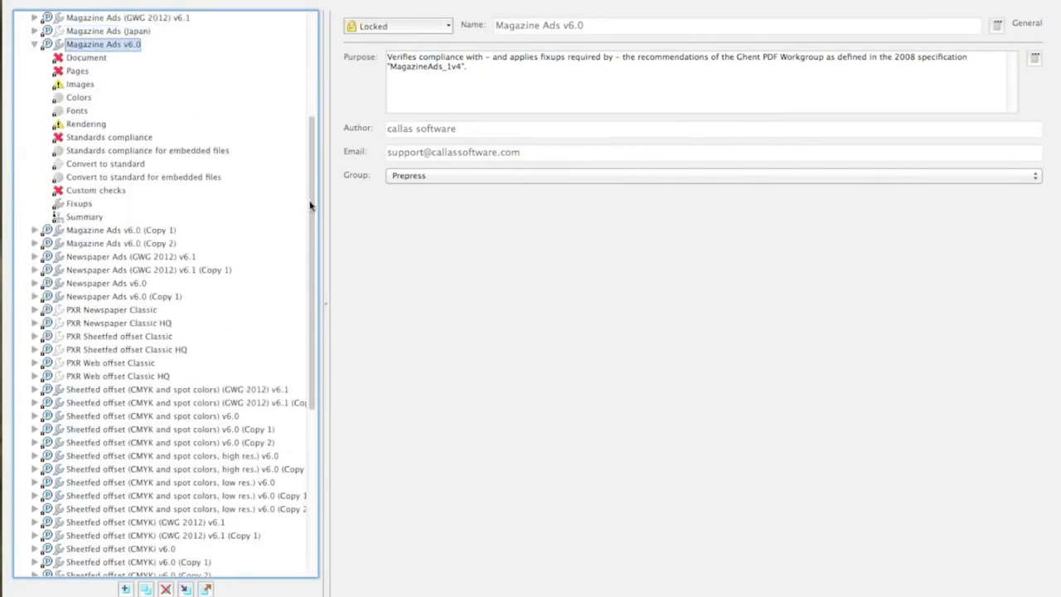
click(88, 59)
click(81, 74)
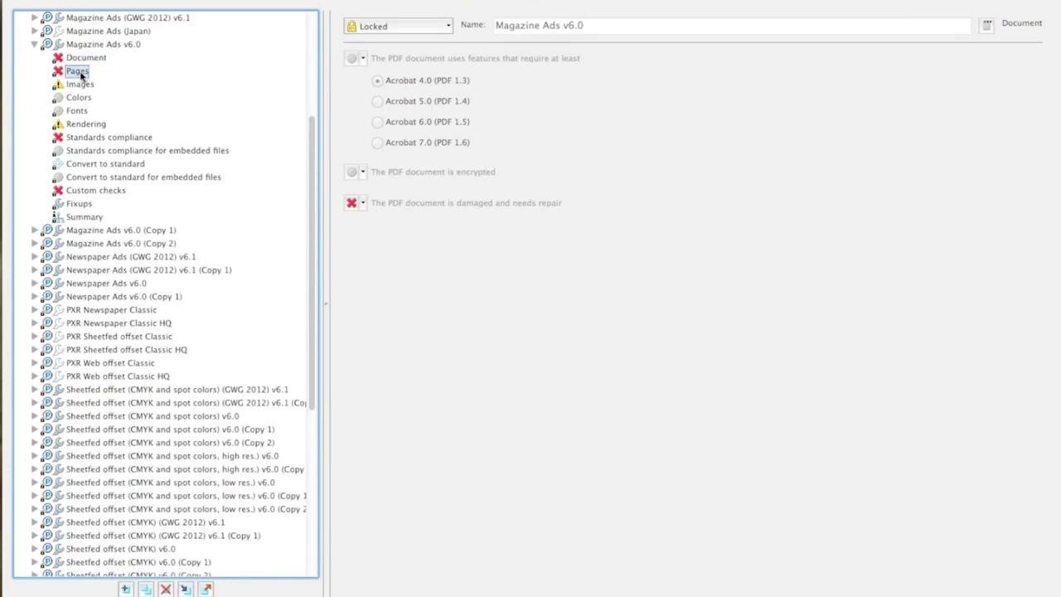
click(86, 86)
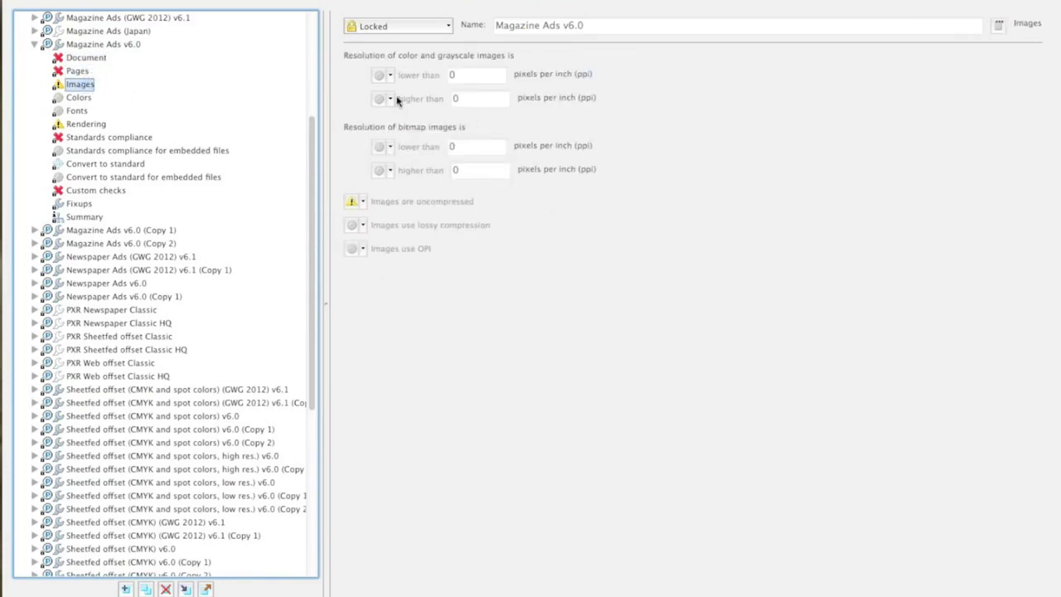
click(111, 192)
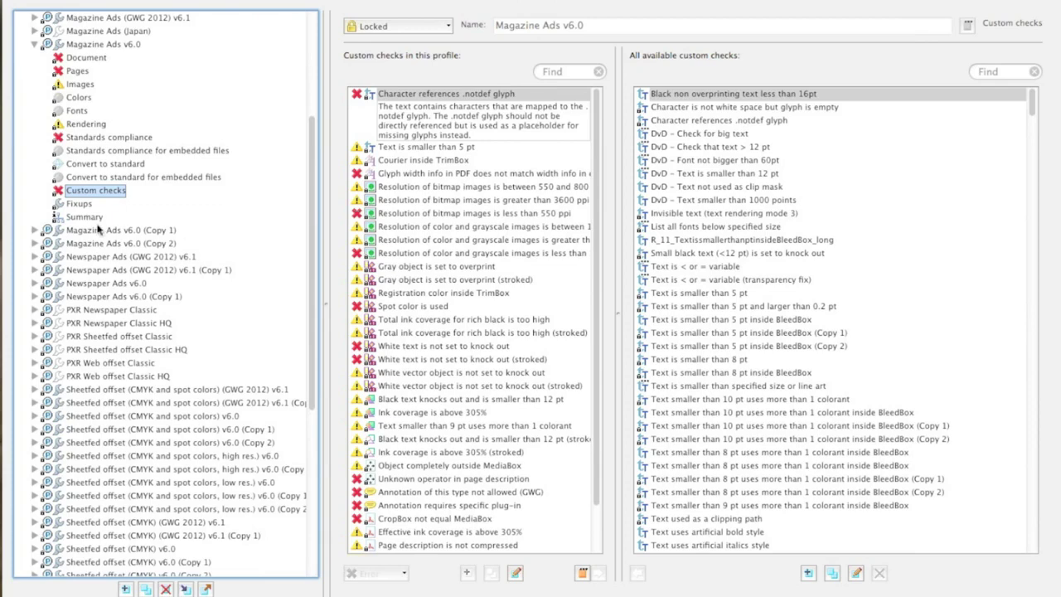
click(79, 205)
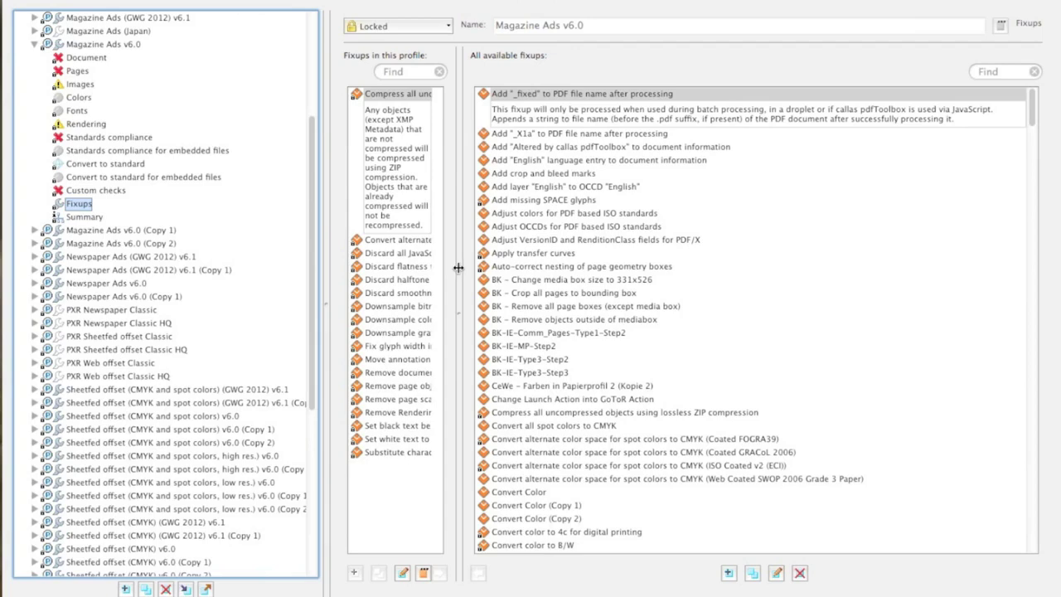
- Widen the list of fixups in the profile and unlock the Magazine Ads v6.0 profile
drag(485, 268, 709, 267)
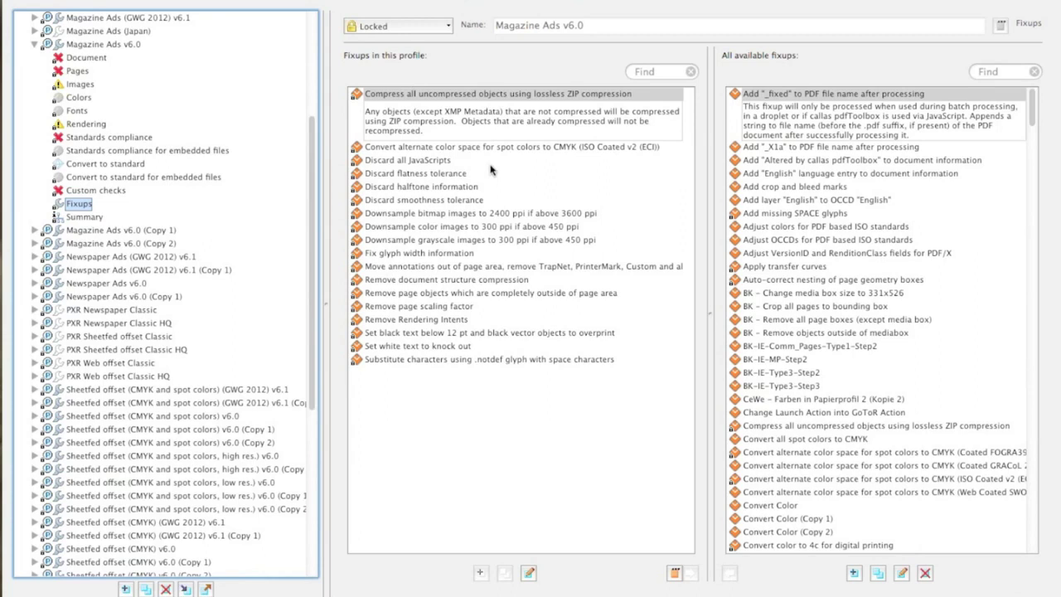
click(414, 27)
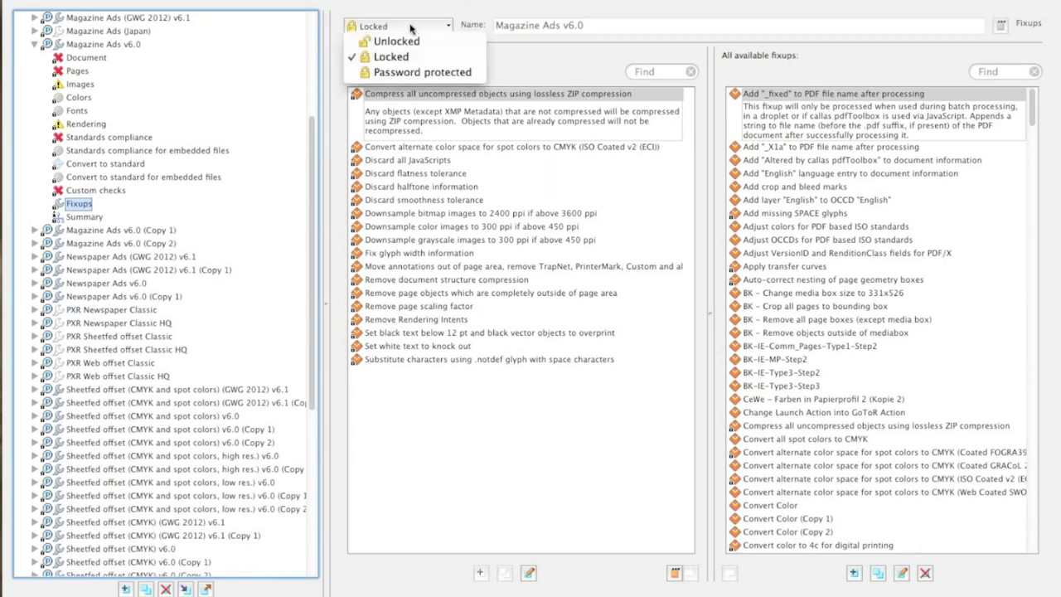
click(411, 43)
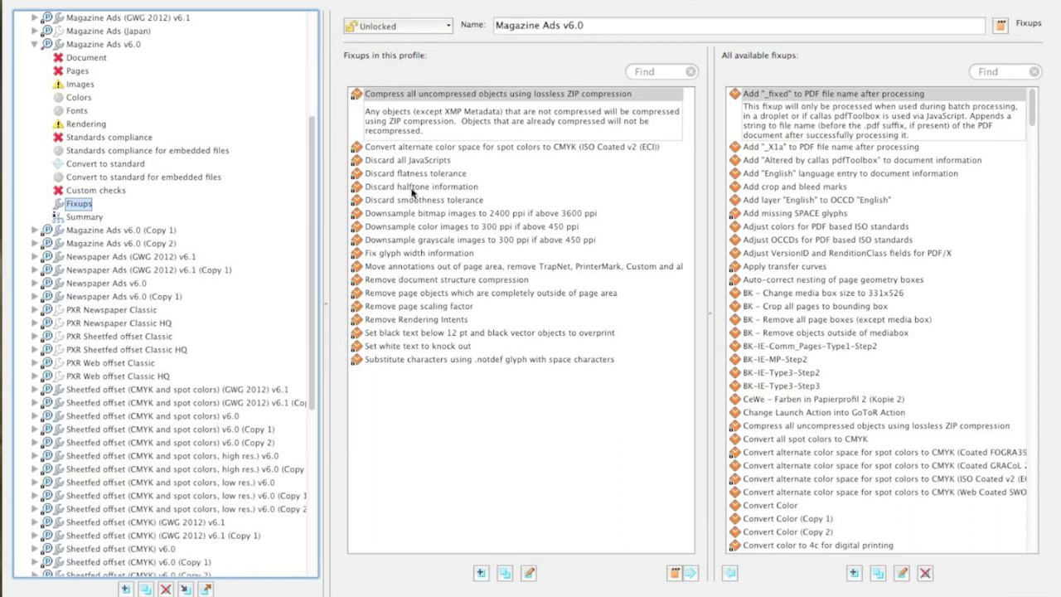
- Examine the Discard smoothness tolerance fixup in the profile and browse all available fixups through the downsampling entries
click(409, 199)
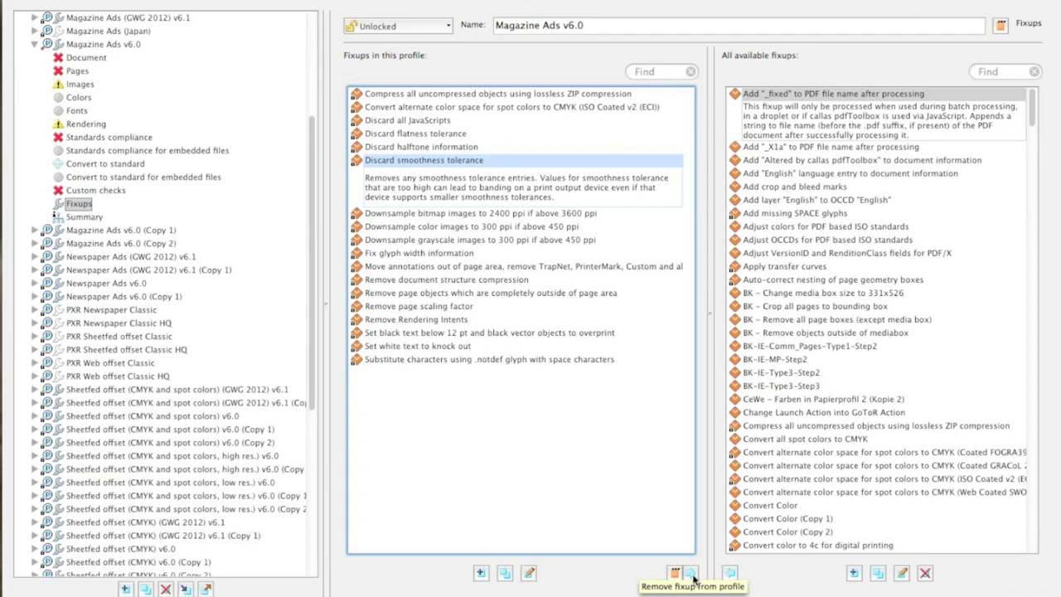
click(785, 240)
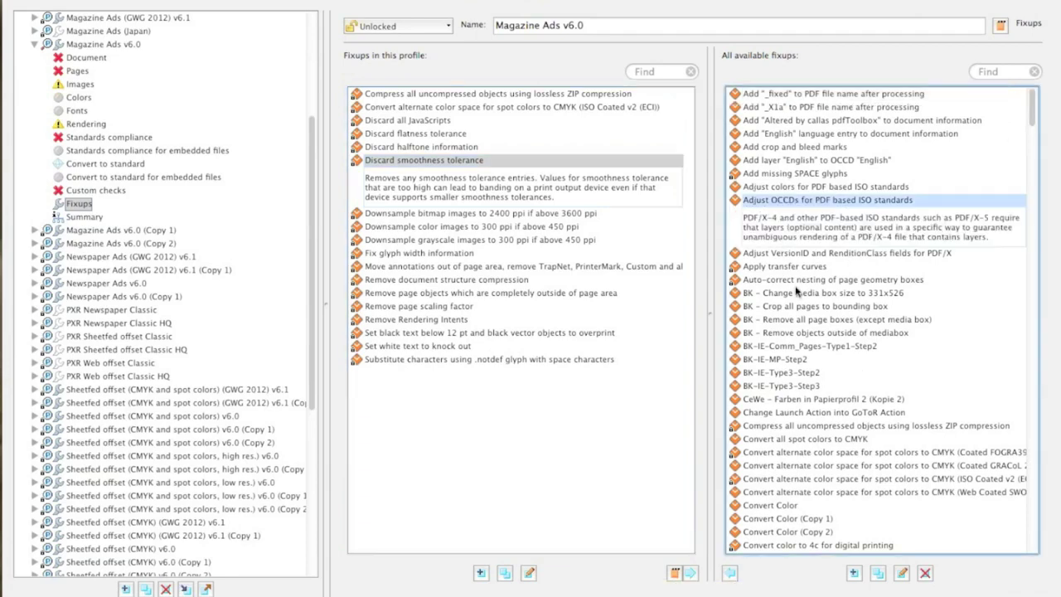
scroll(796, 290, down, 12)
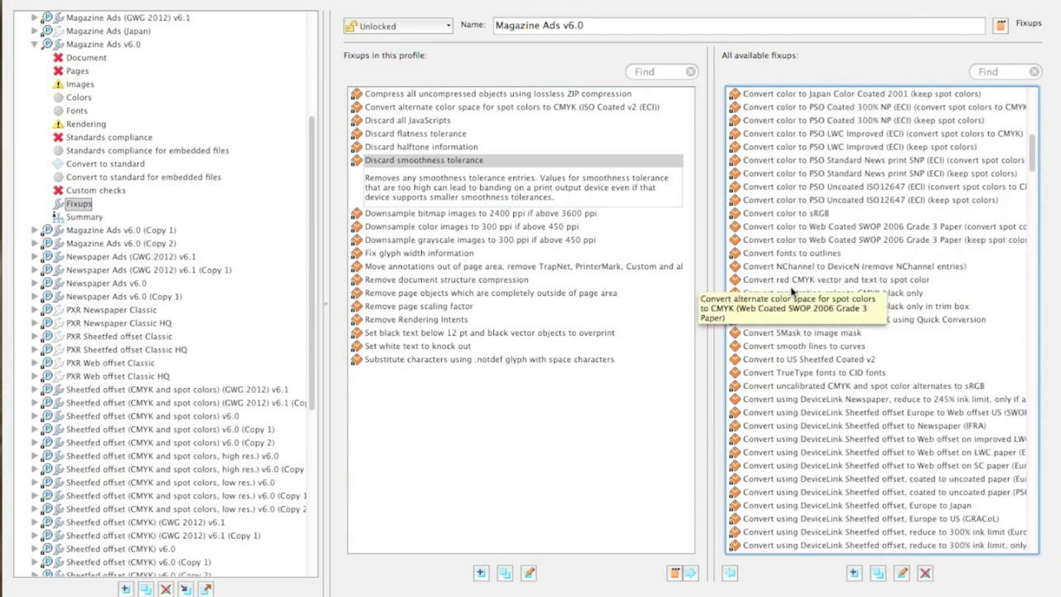
scroll(791, 291, down, 15)
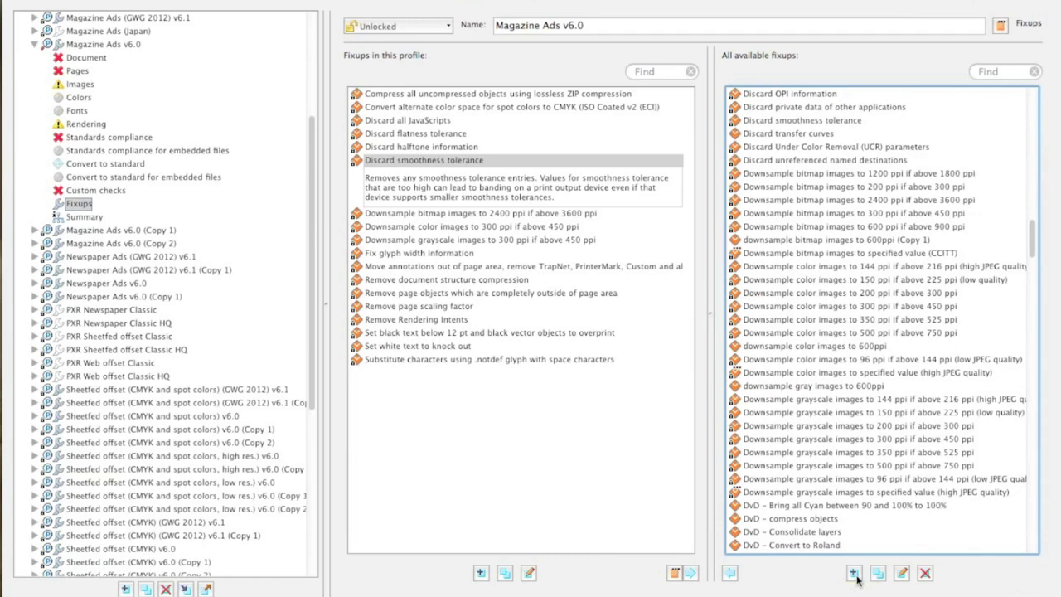
click(812, 214)
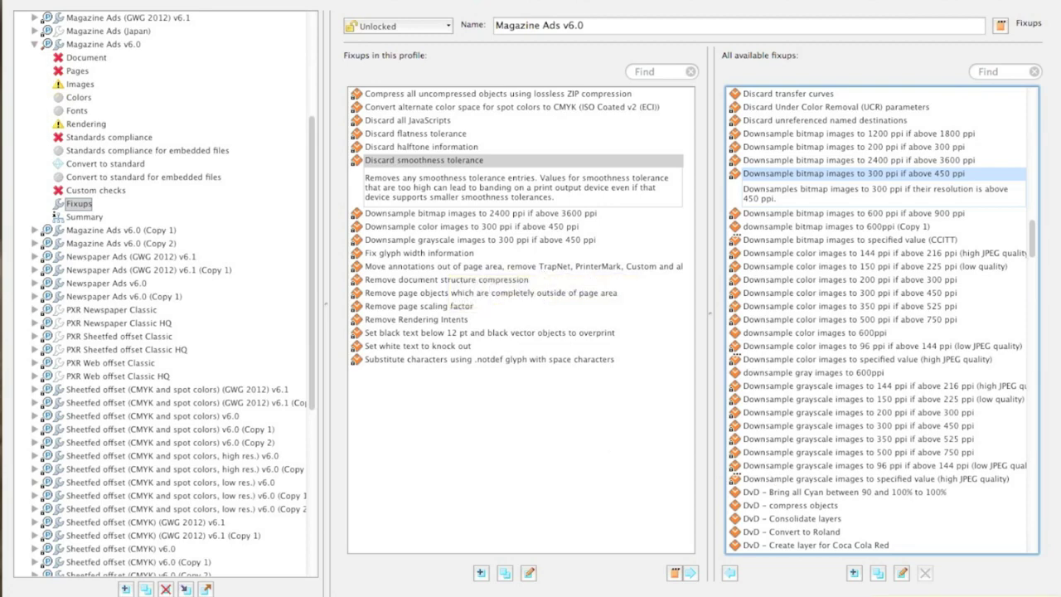
- Close the profile editor, discarding all changes, and collapse the Prepress, Showpad and PDF/A compliance groups
key(Escape)
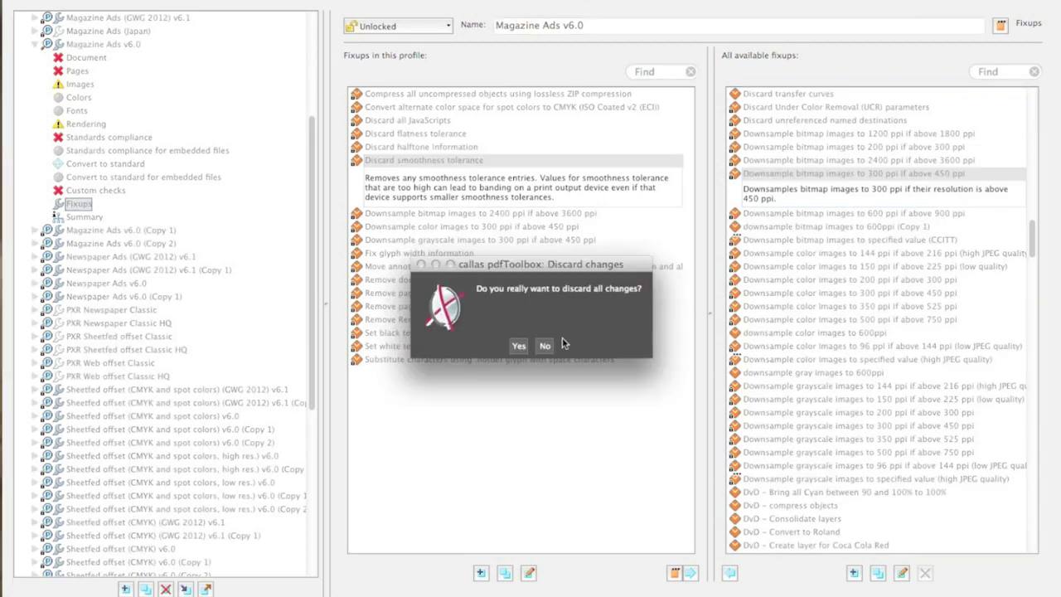
click(519, 346)
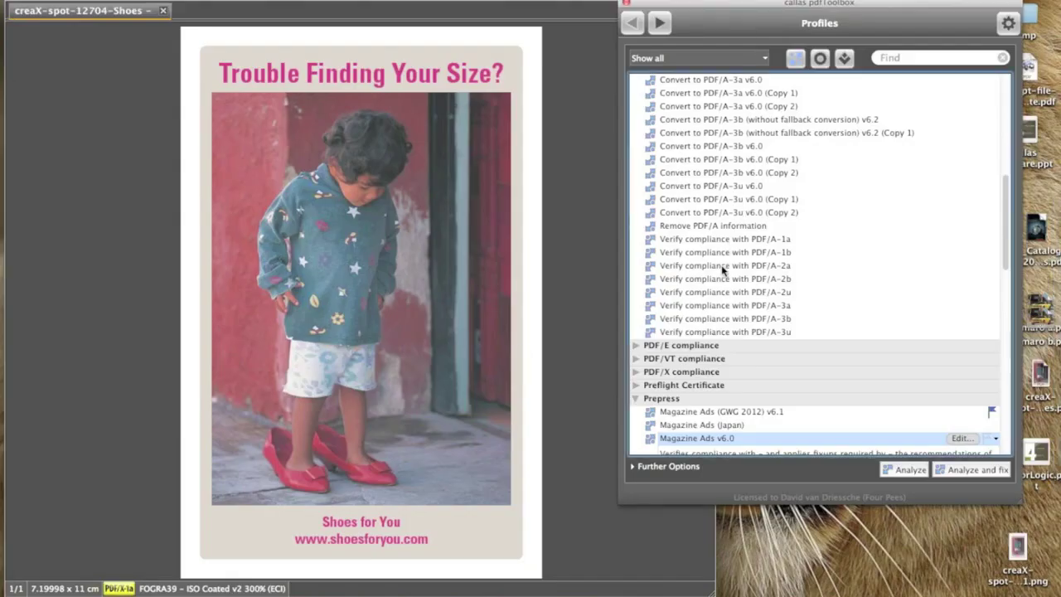
scroll(721, 232, down, 5)
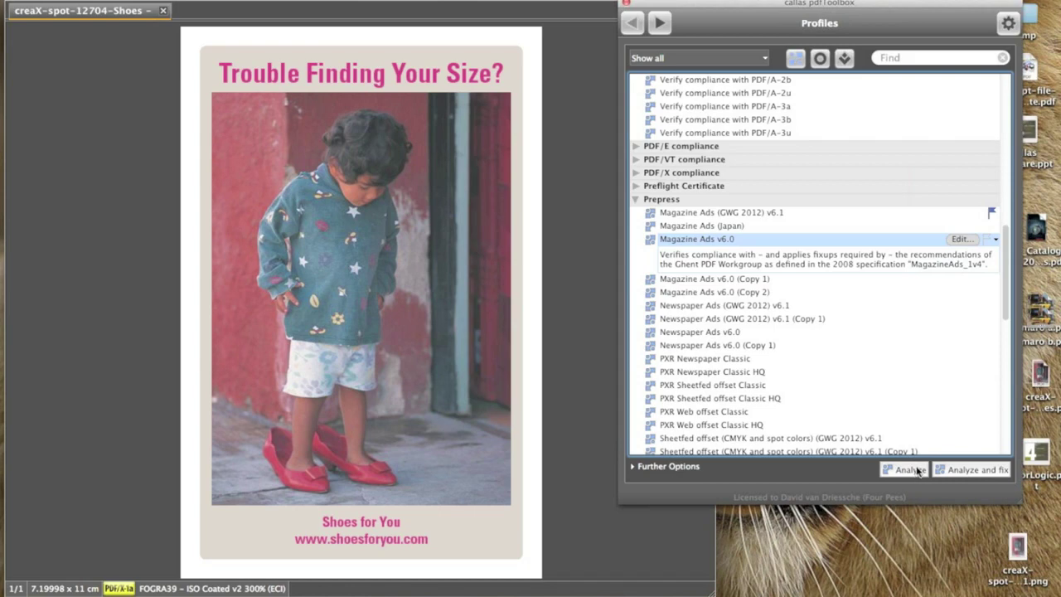
click(637, 201)
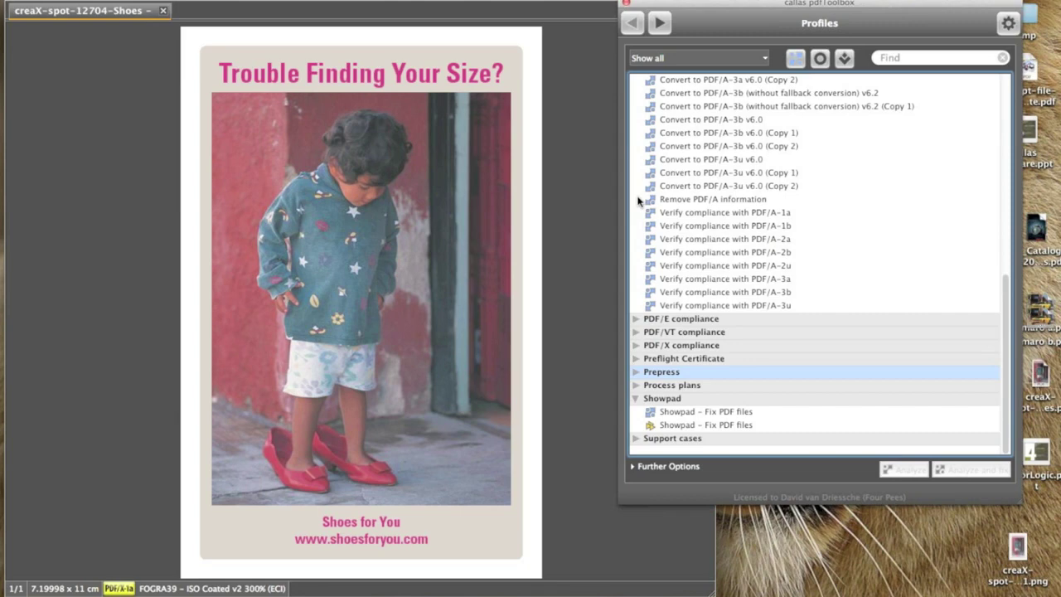
click(637, 400)
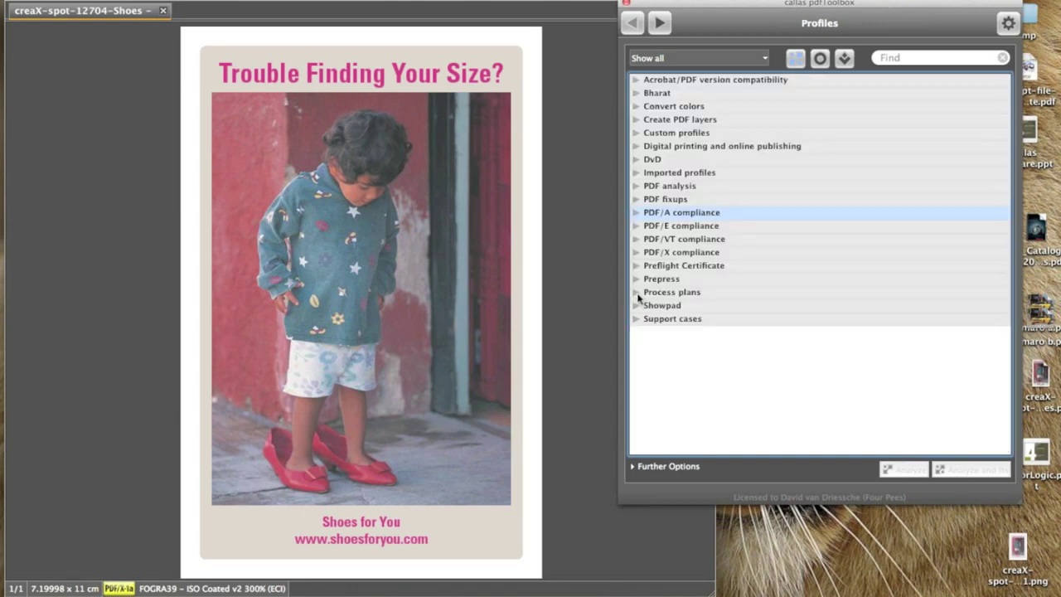
- Examine the profile creation, import and export commands and the contents of the PDF fixups group
click(1007, 24)
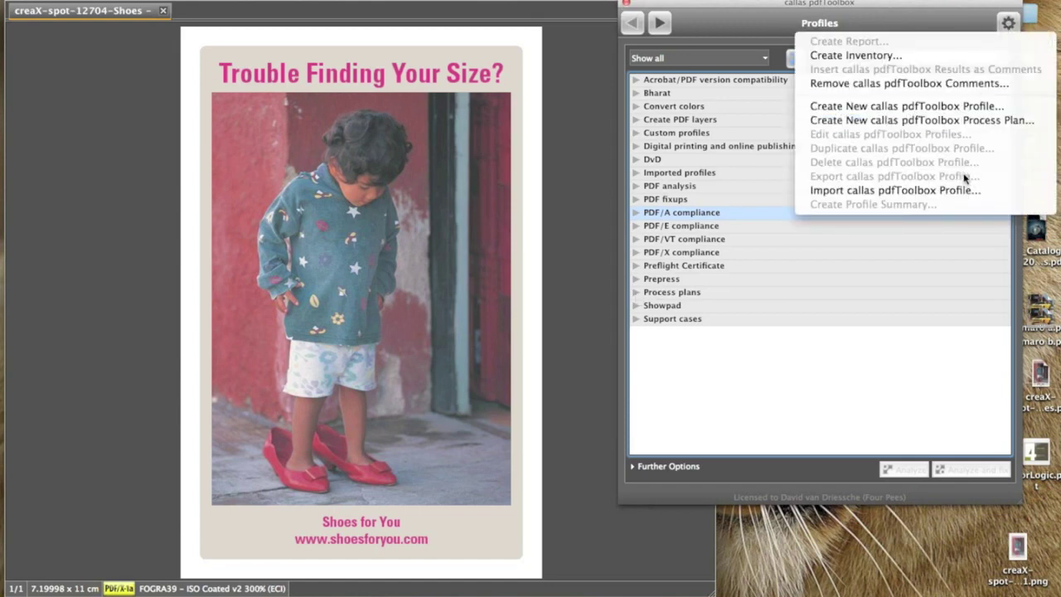
click(915, 330)
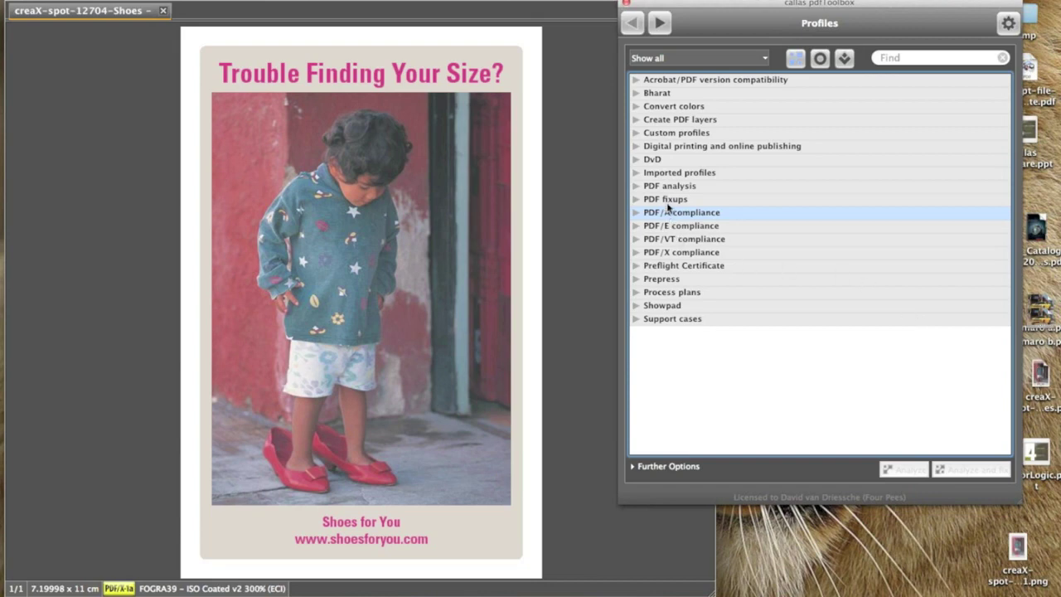
click(636, 202)
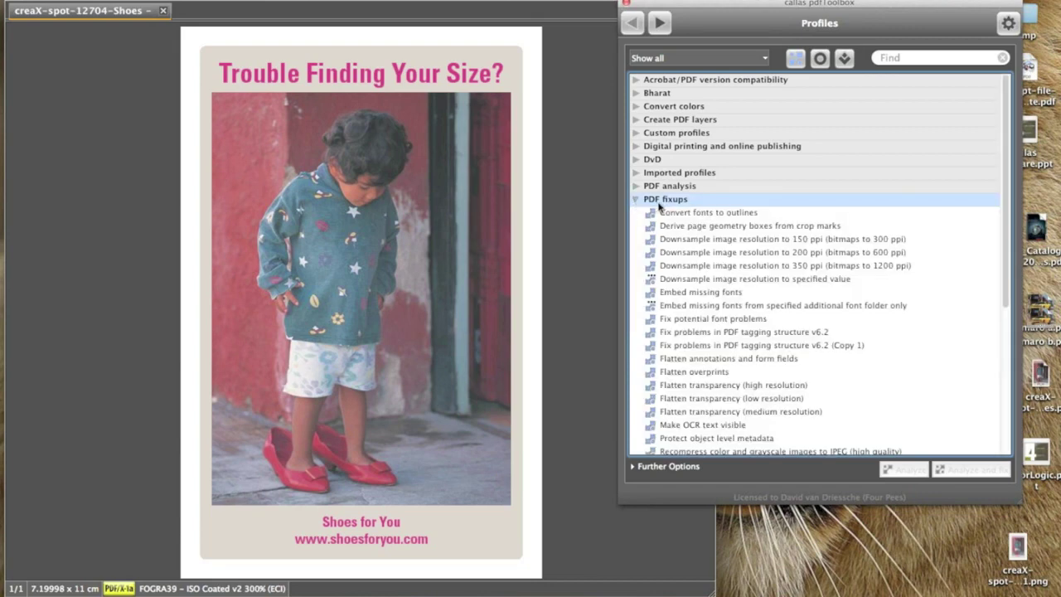
click(636, 202)
- Open the process plan DvD - Clip to trimbox and remove everything outside, and set step 1's On Success to Continue with step 4
click(636, 159)
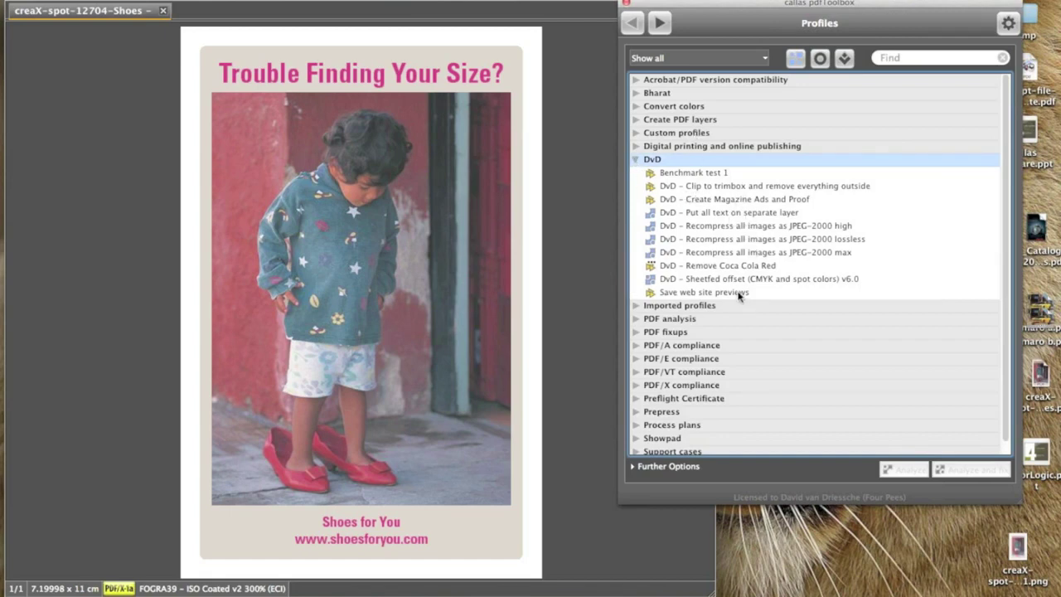
click(822, 187)
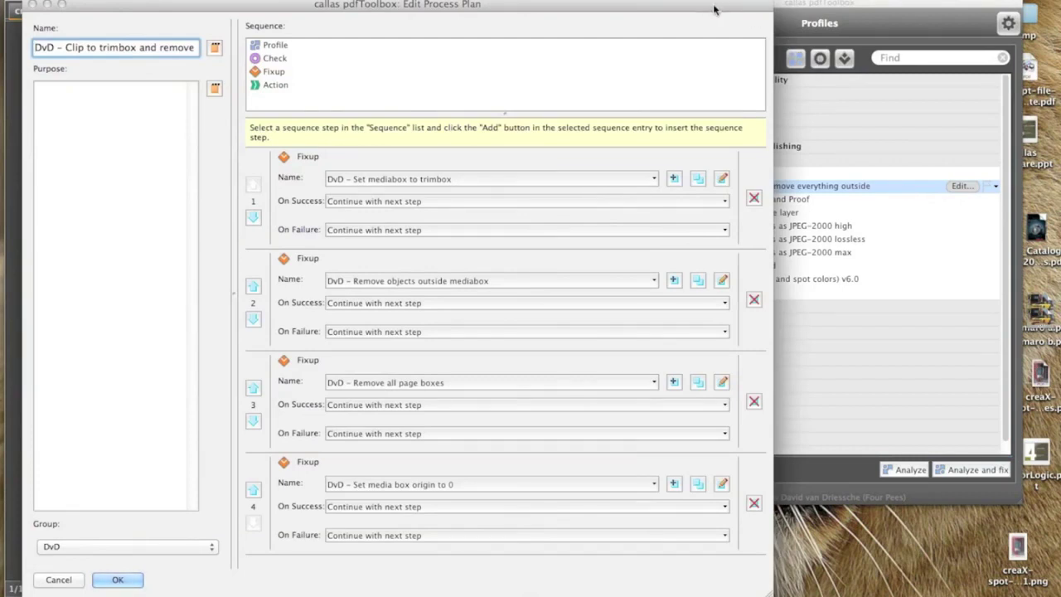
drag(714, 6, 811, 7)
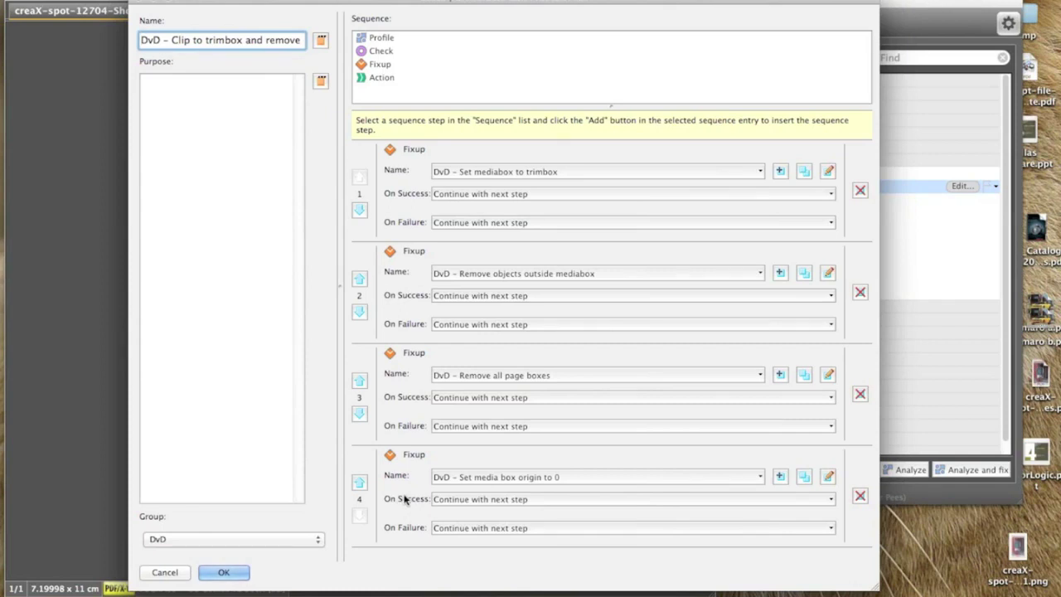
click(542, 196)
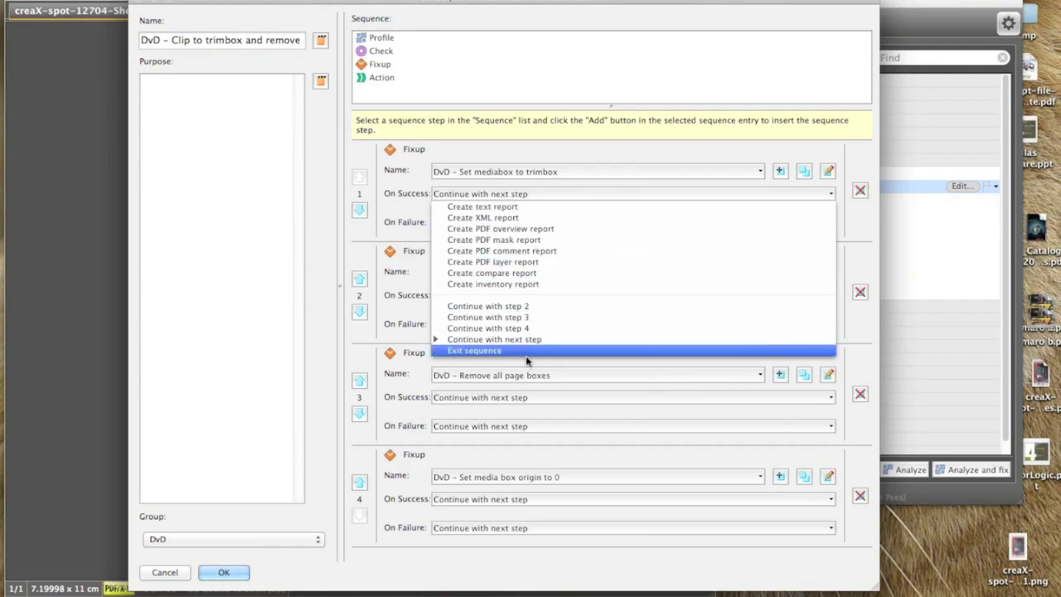
click(528, 328)
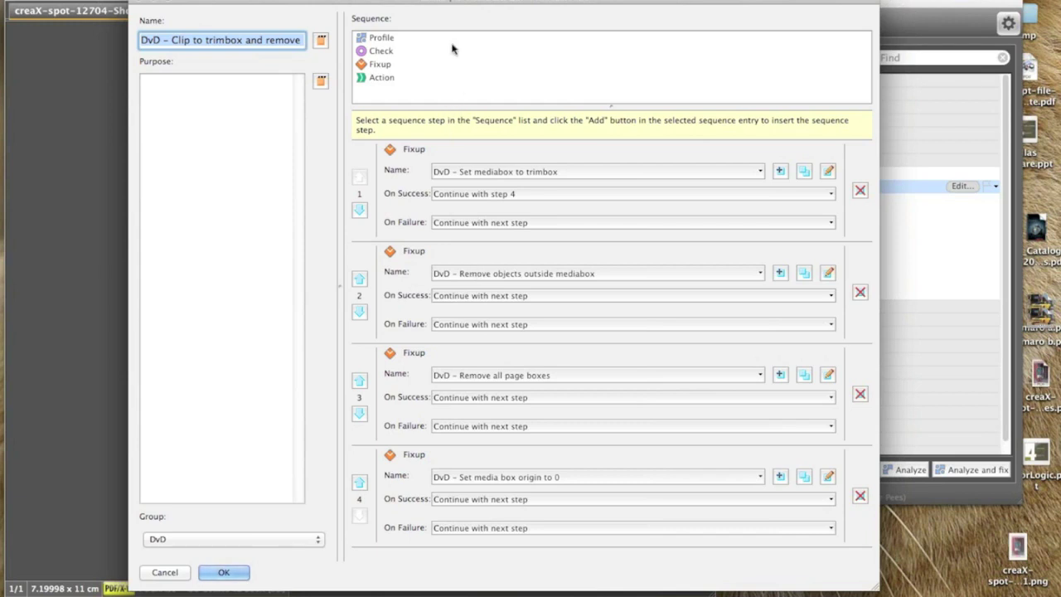
- Add a Profile step, a Check step and an Action step to the end of the process plan's sequence
click(398, 40)
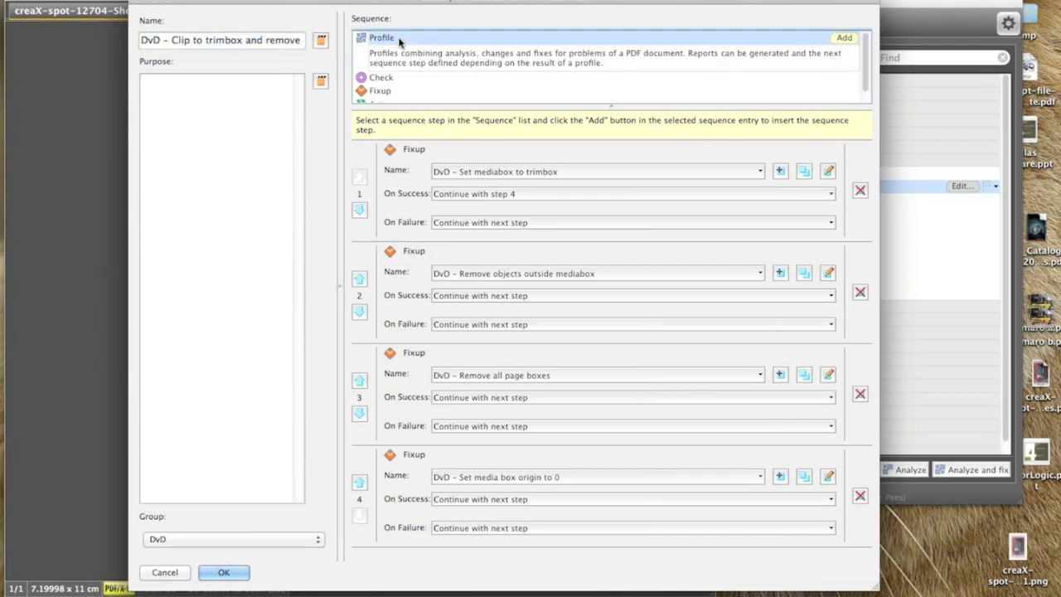
scroll(713, 314, down, 5)
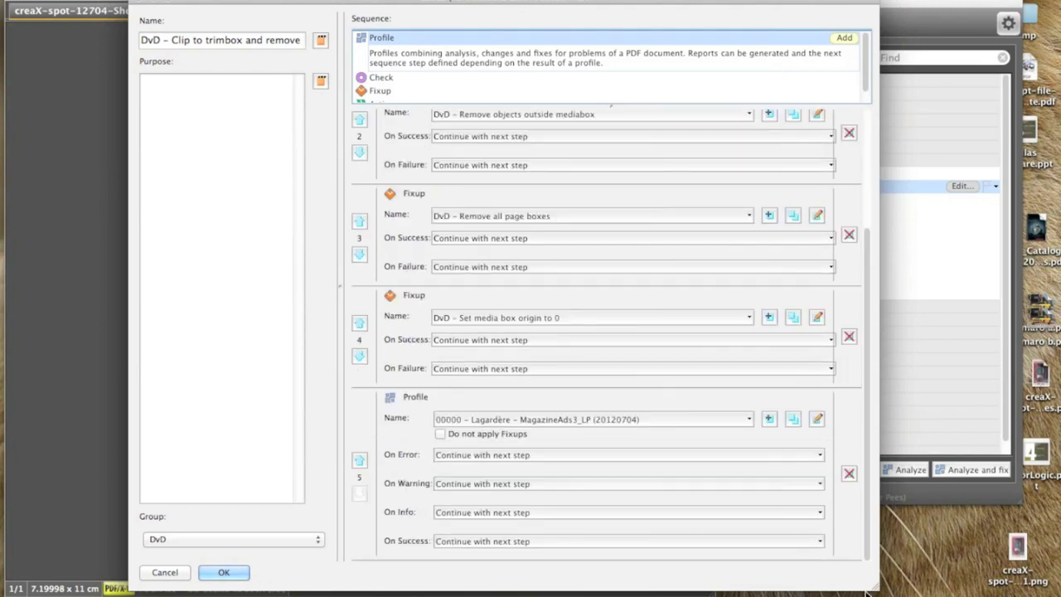
click(386, 78)
scroll(524, 314, down, 4)
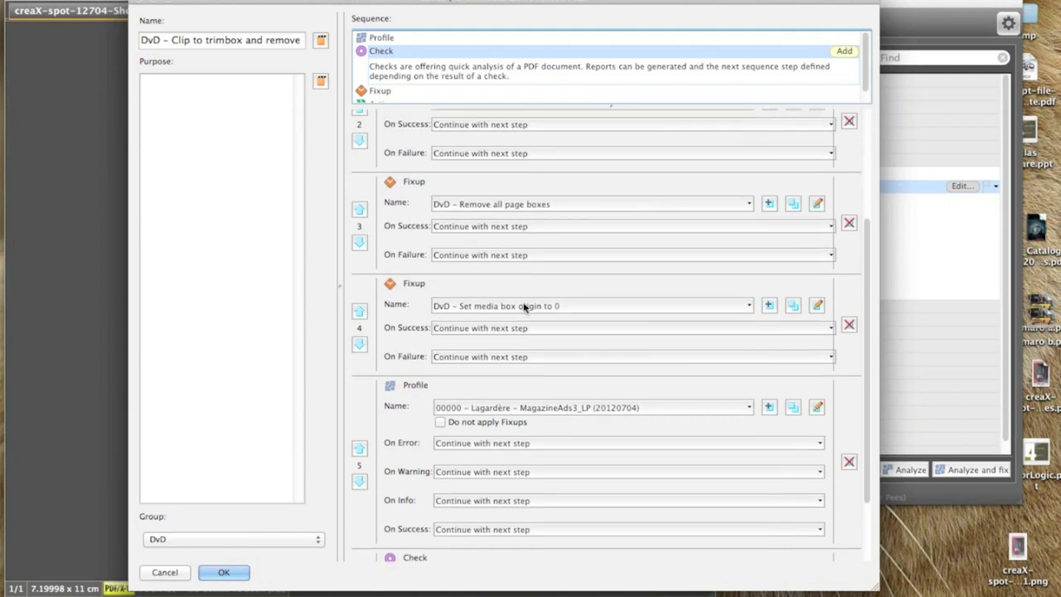
click(381, 92)
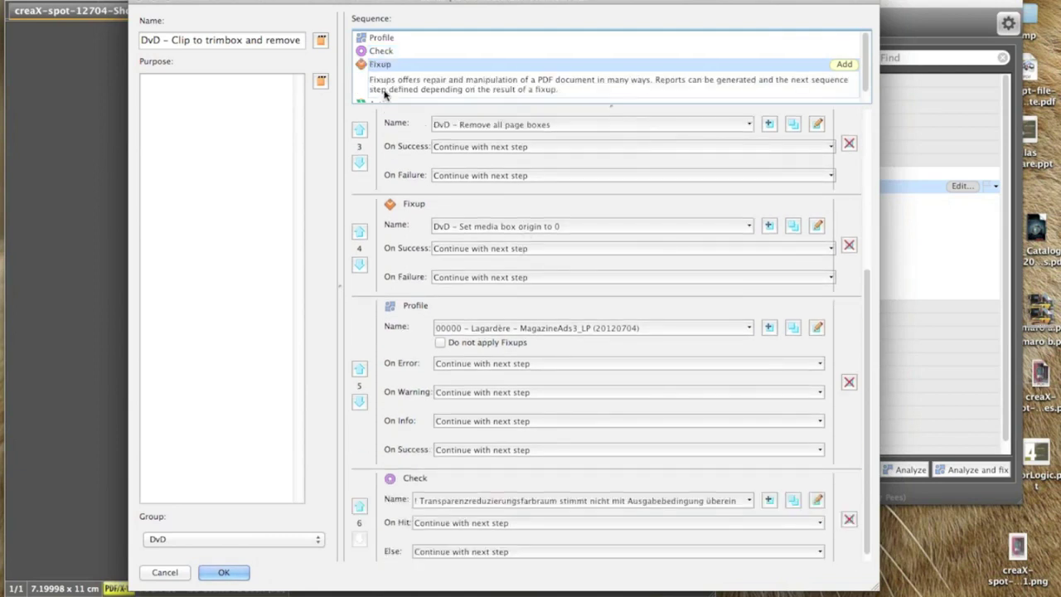
scroll(386, 96, down, 1)
click(386, 92)
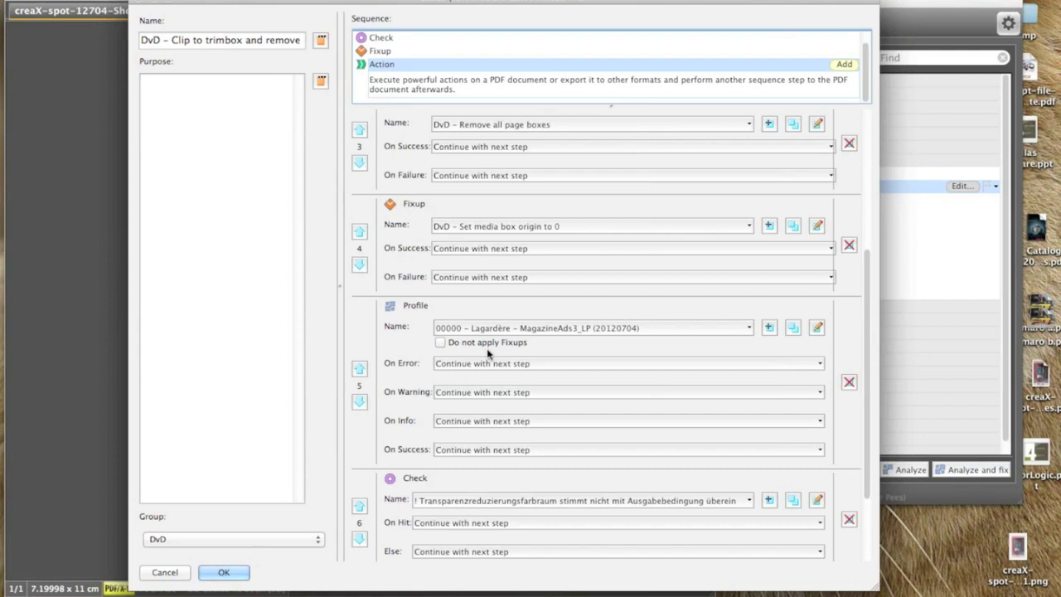
scroll(487, 348, down, 5)
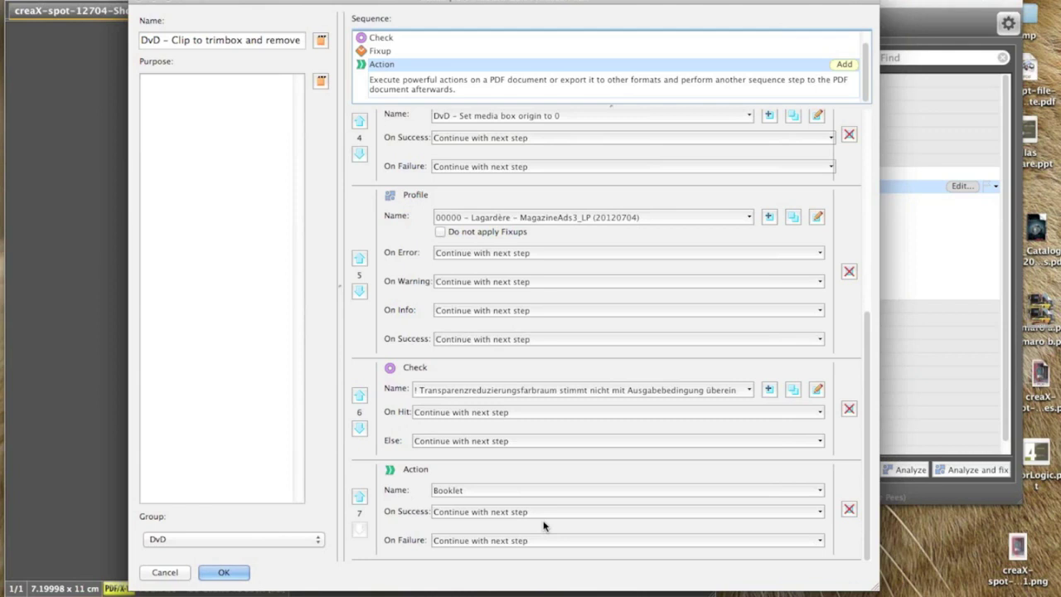
- Set the new Action step to Image export: JPEG 100x100 pixel and save the process plan
click(462, 491)
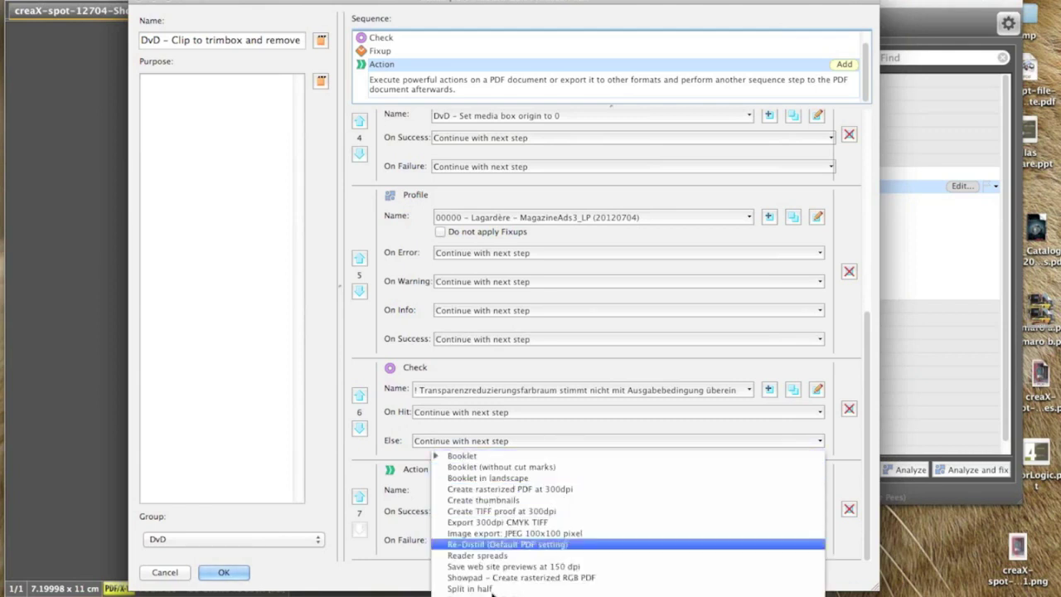
click(502, 535)
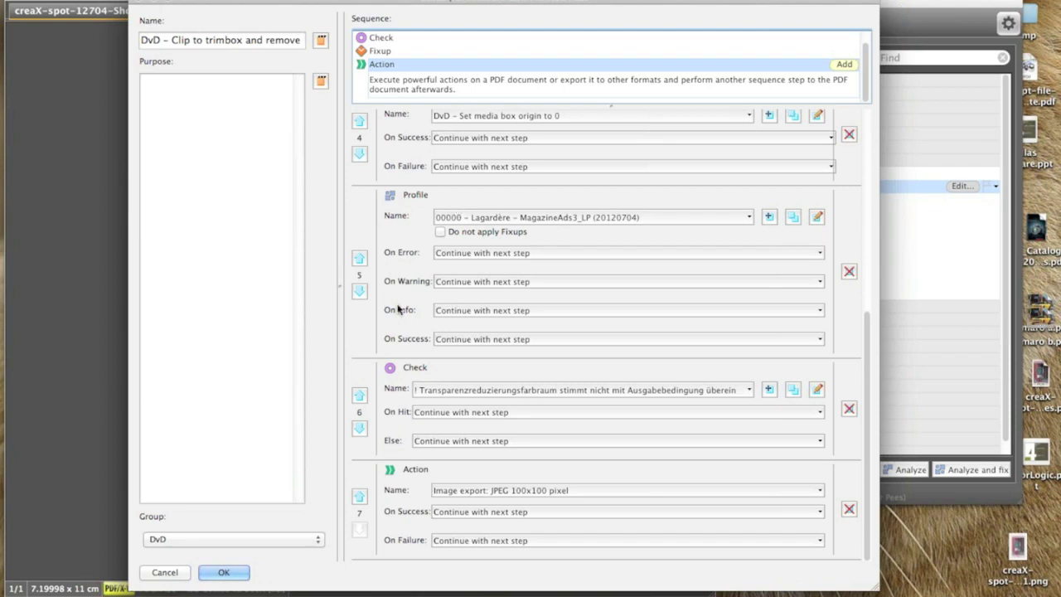
click(222, 571)
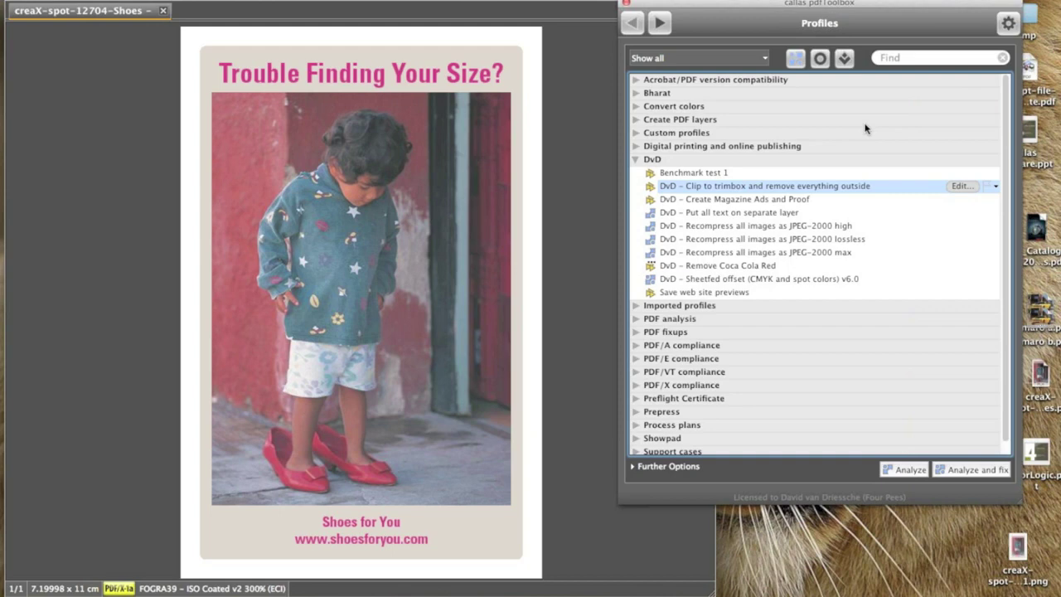
- Close the Profiles window and open the shoe ad's visual inspection view in Ink coverage mode
click(625, 4)
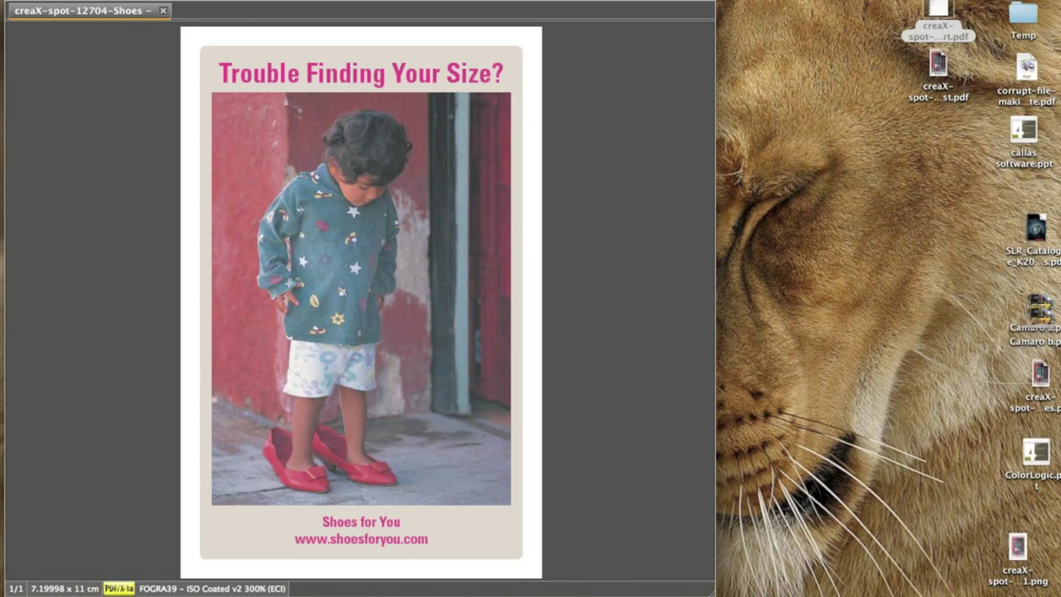
click(217, 0)
click(277, 82)
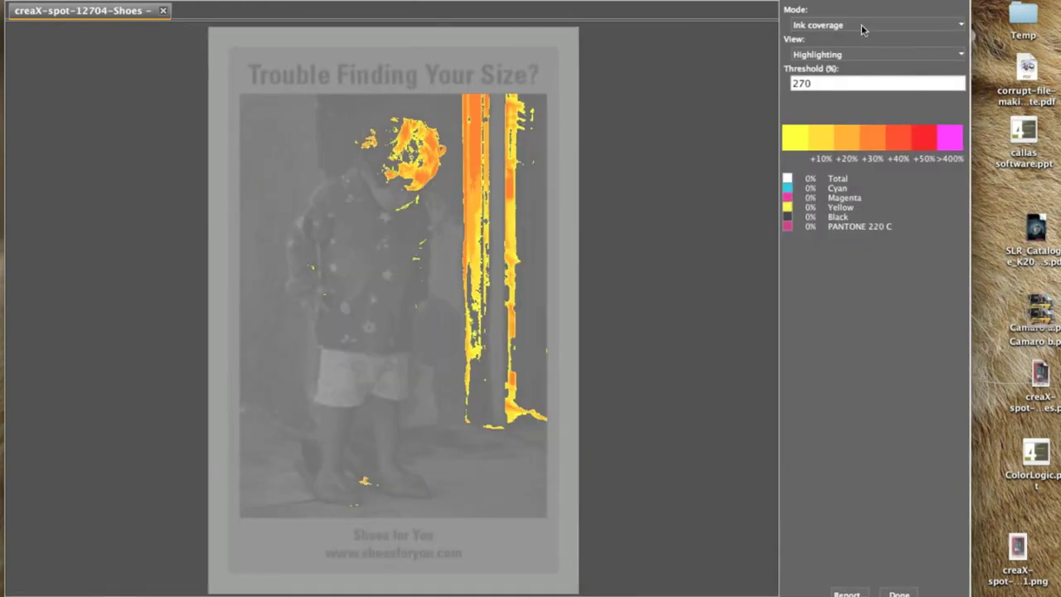
- Set the ink coverage highlighting threshold to 200% and change the view to Topographic
click(861, 26)
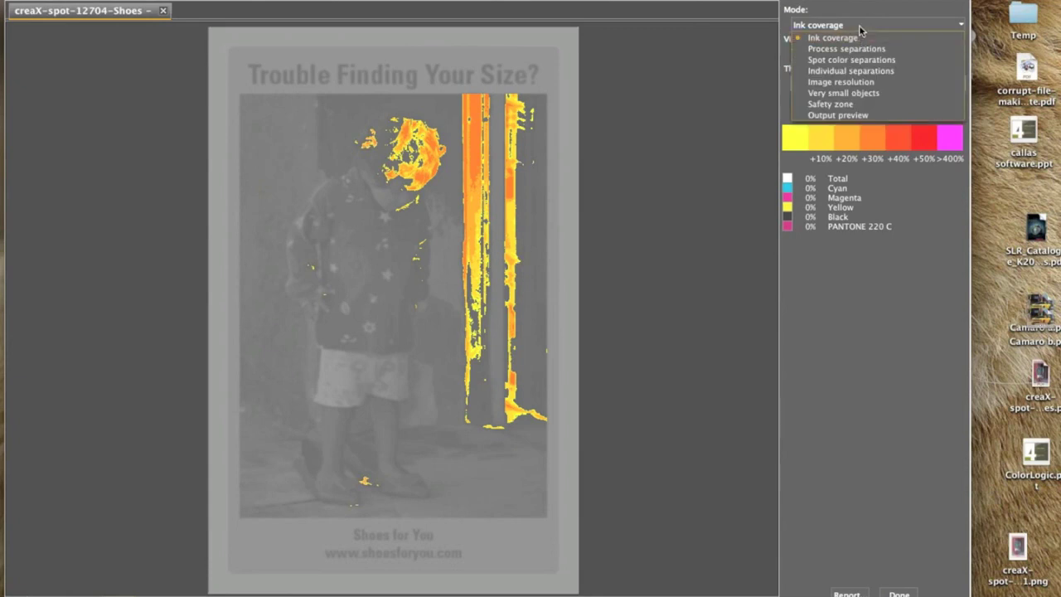
click(760, 41)
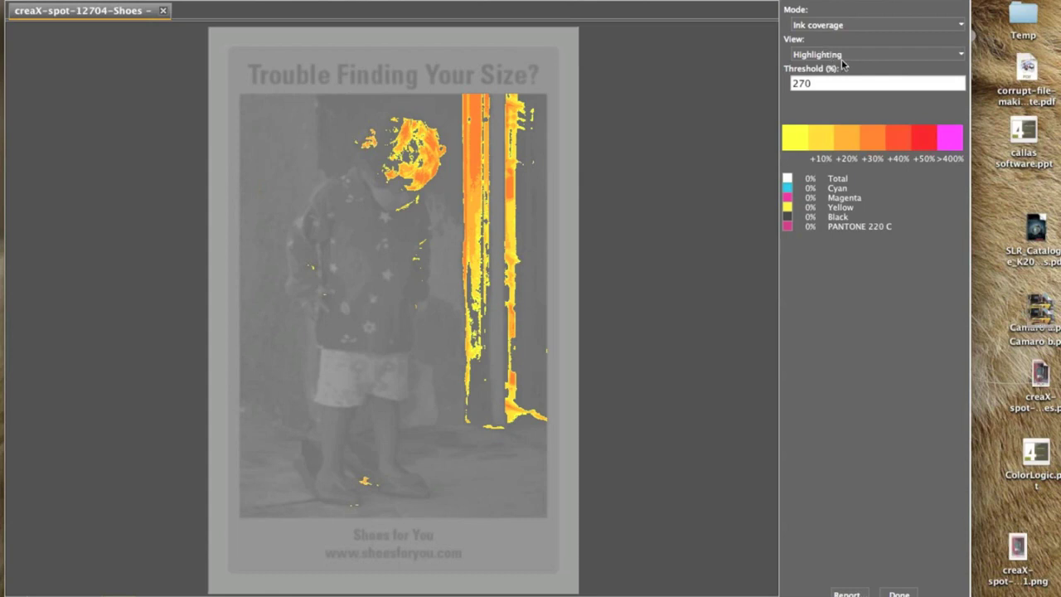
double_click(819, 84)
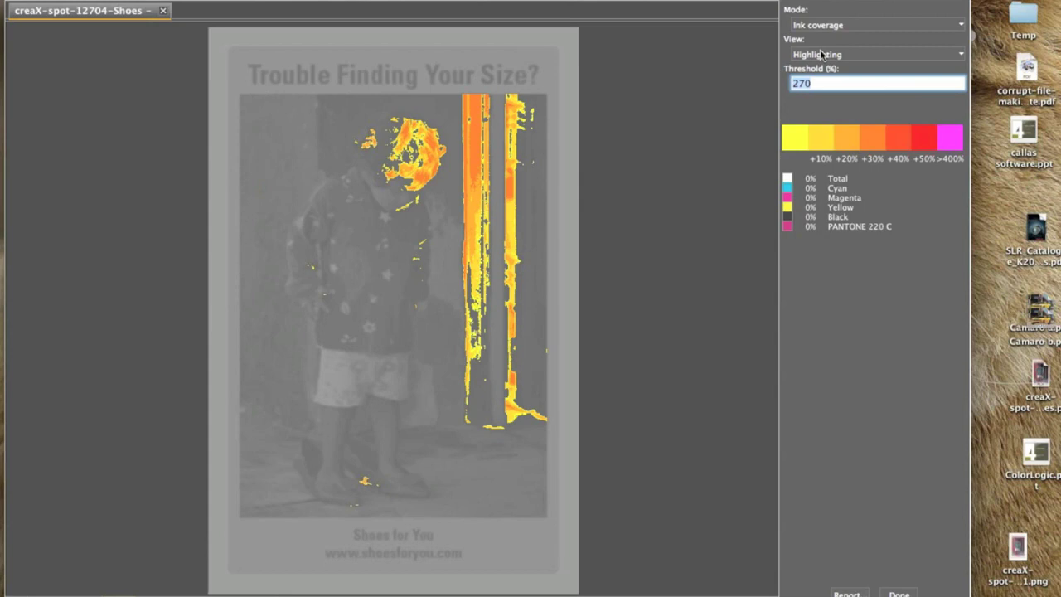
click(807, 85)
mouse_move(492, 168)
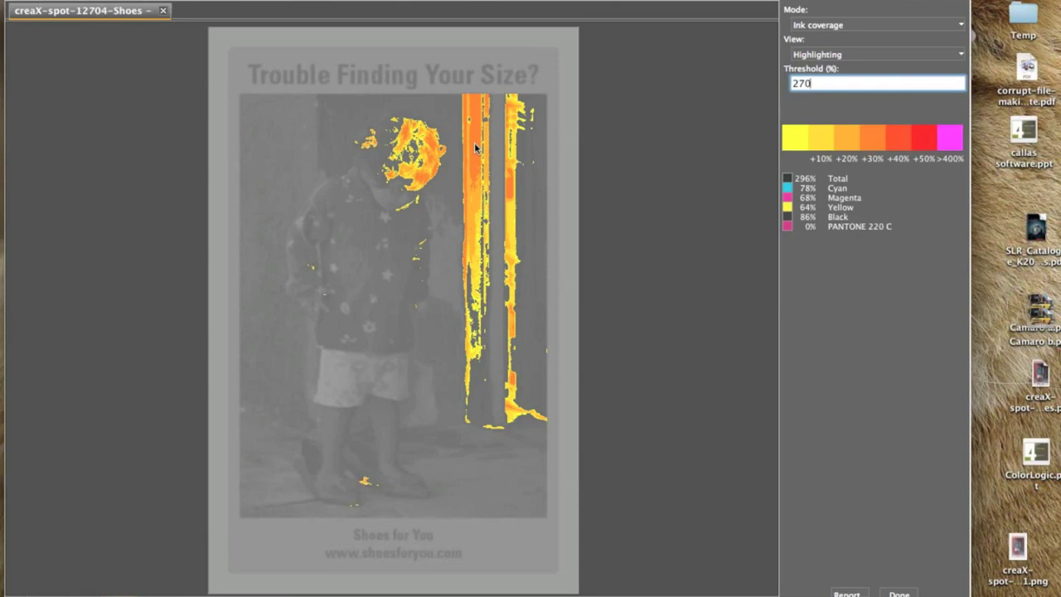
double_click(821, 84)
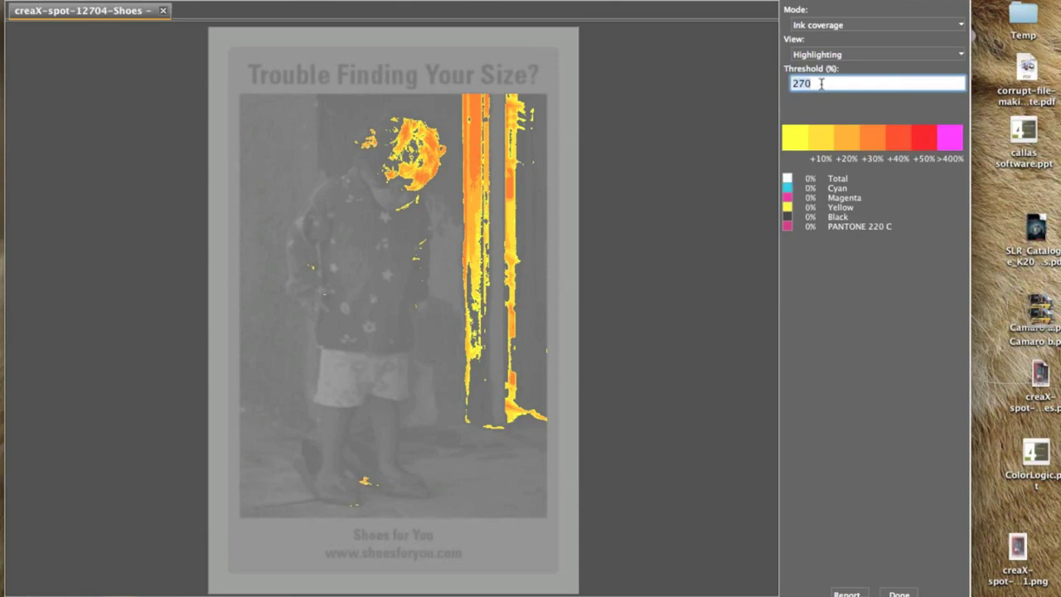
text(200)
key(Return)
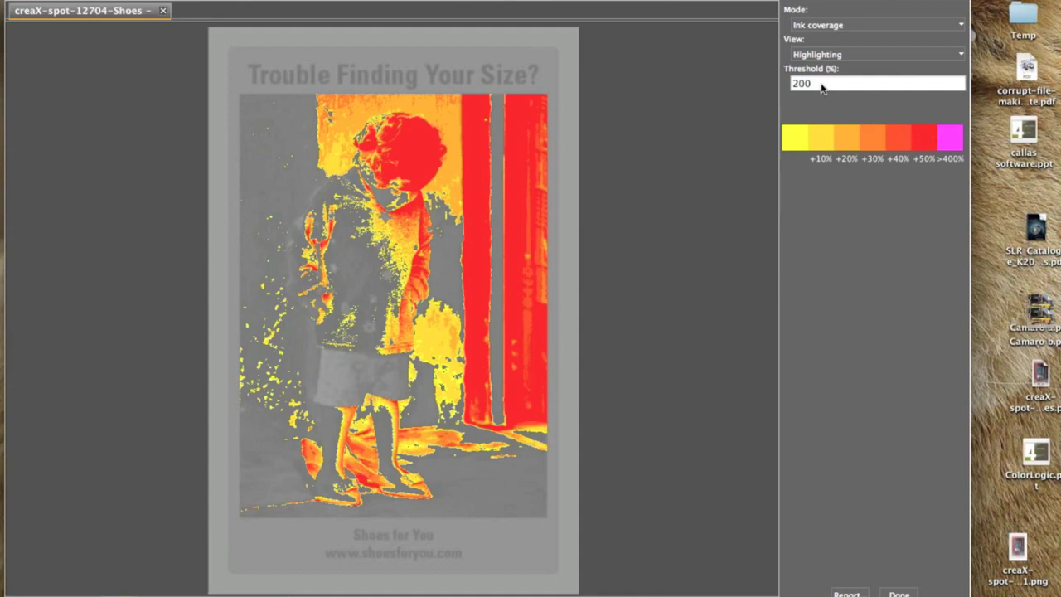
click(831, 55)
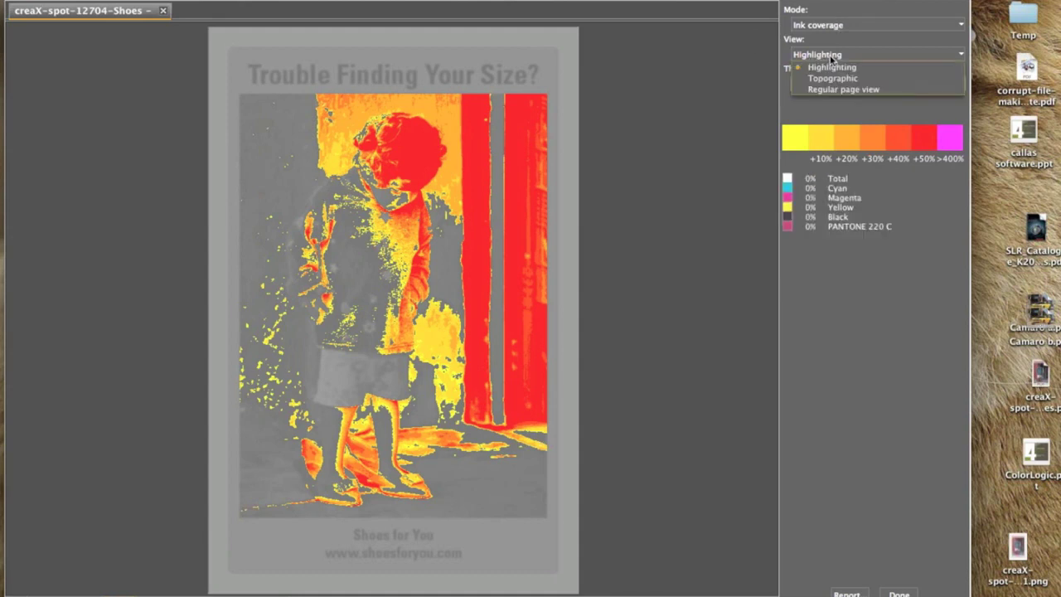
click(832, 79)
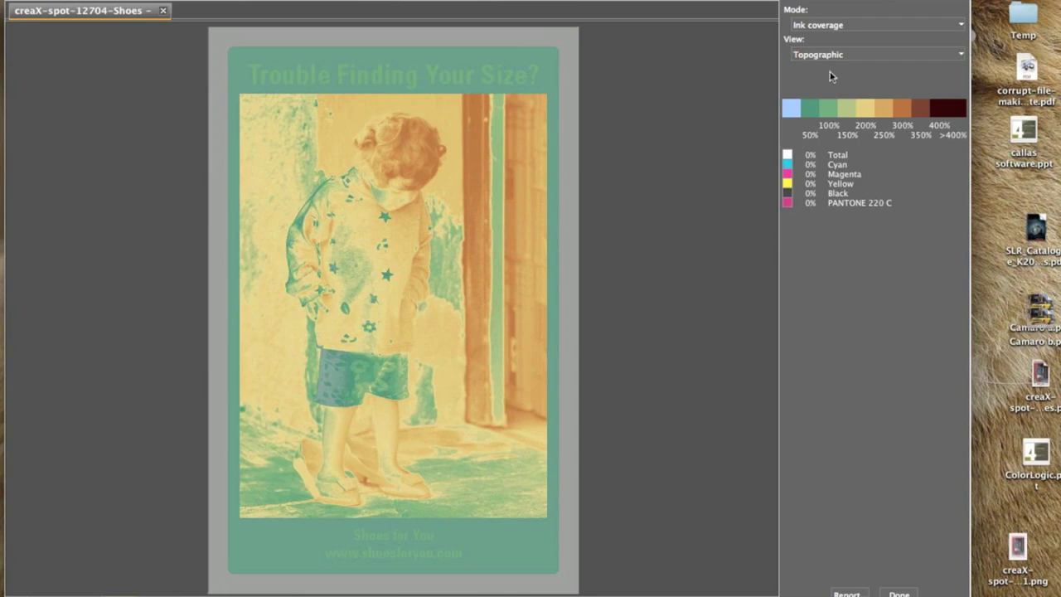
- Switch to Individual separations and view the Cyan, Magenta, Yellow, Black and PANTONE 220 C separations in turn
click(835, 27)
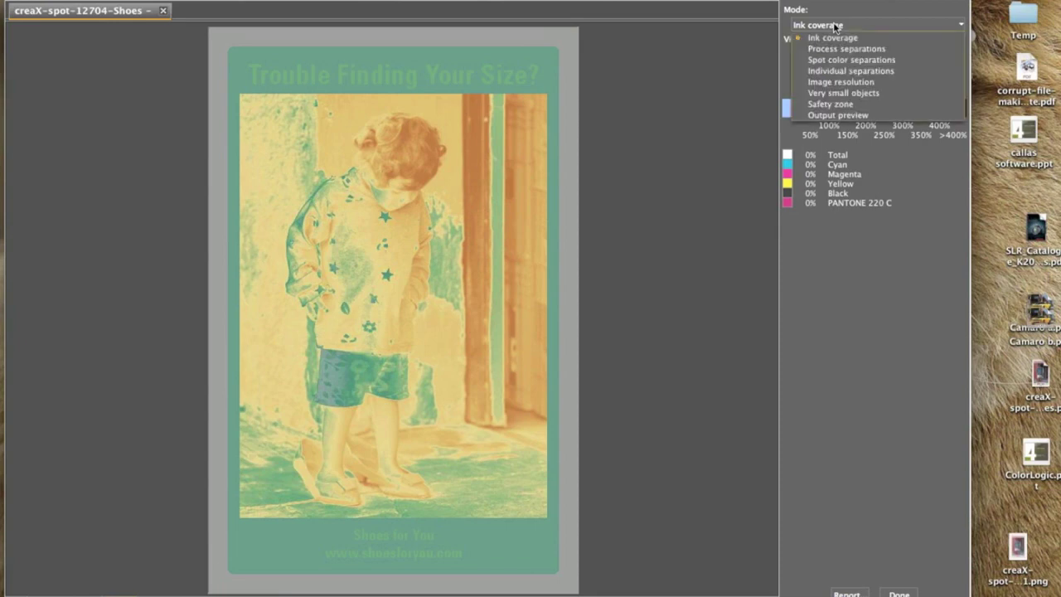
click(844, 71)
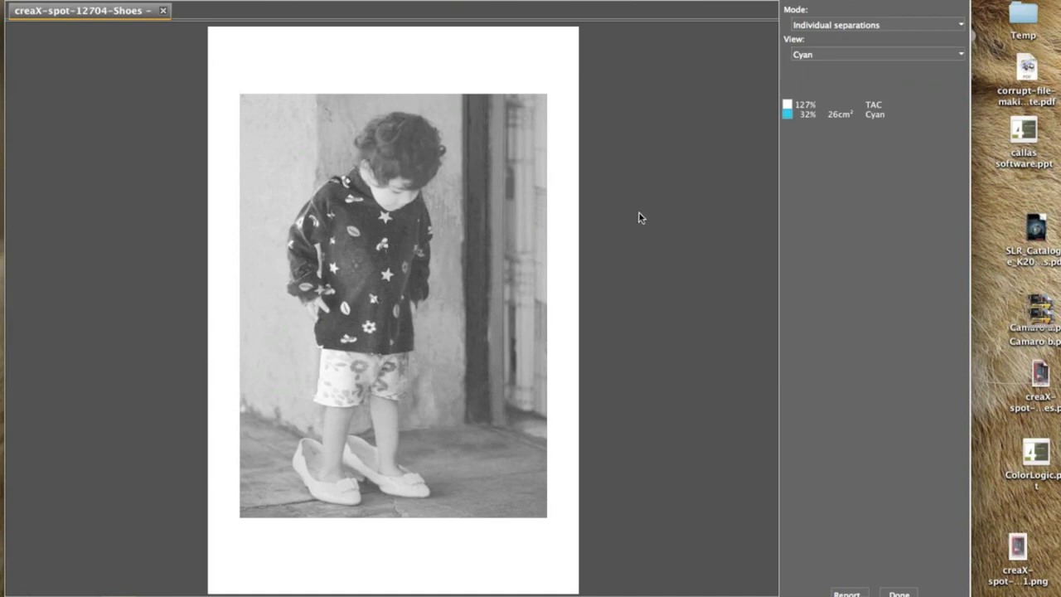
click(854, 56)
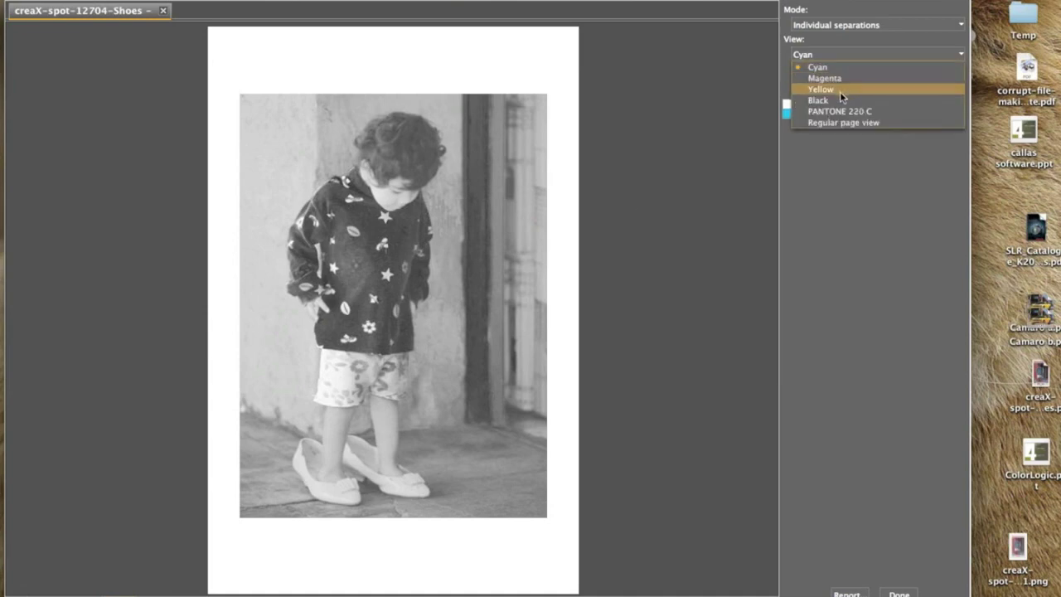
click(833, 79)
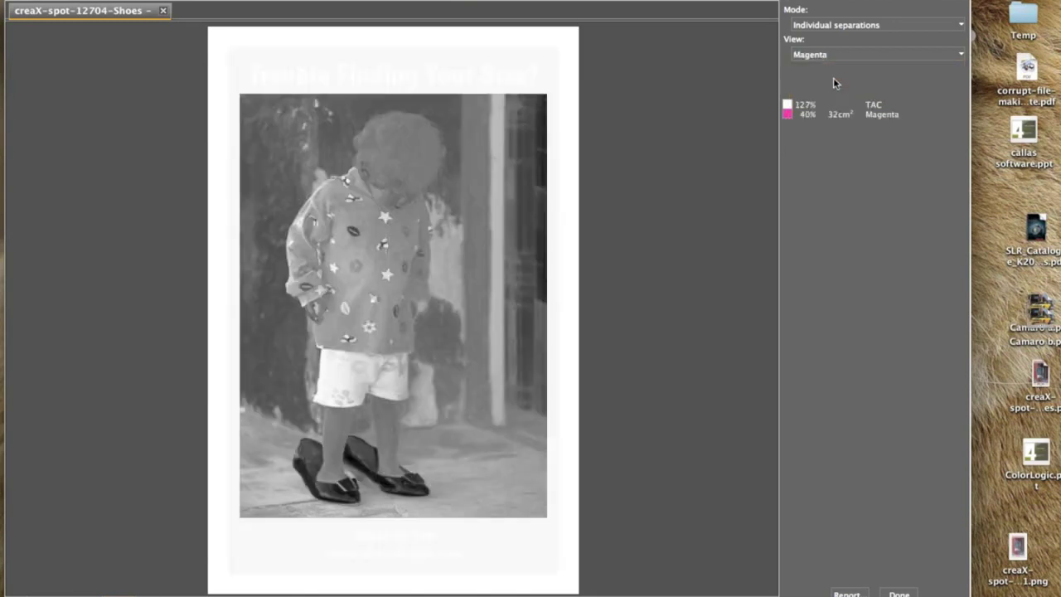
key(Down)
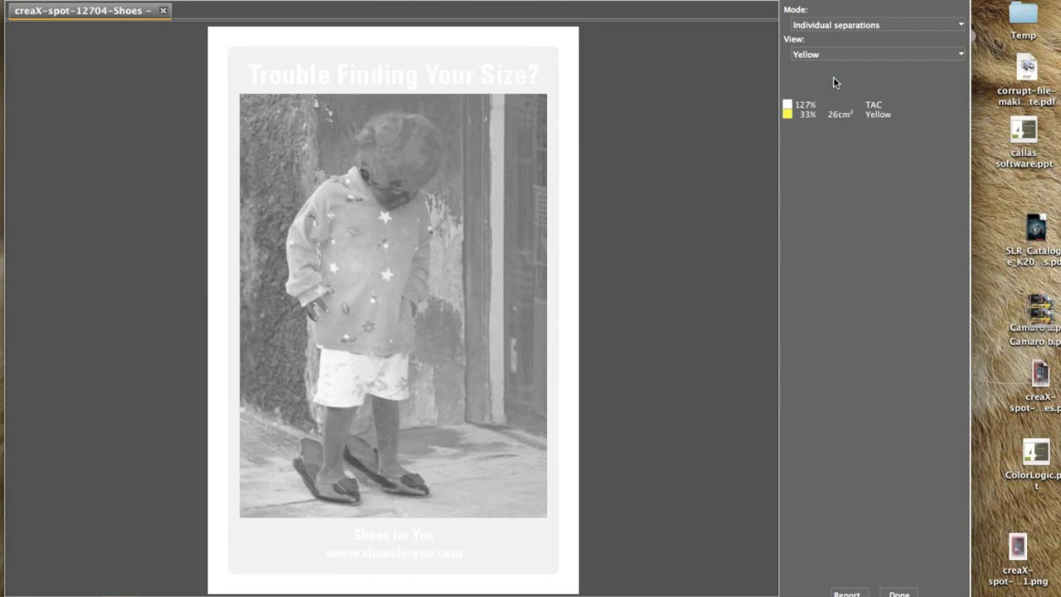
key(Up)
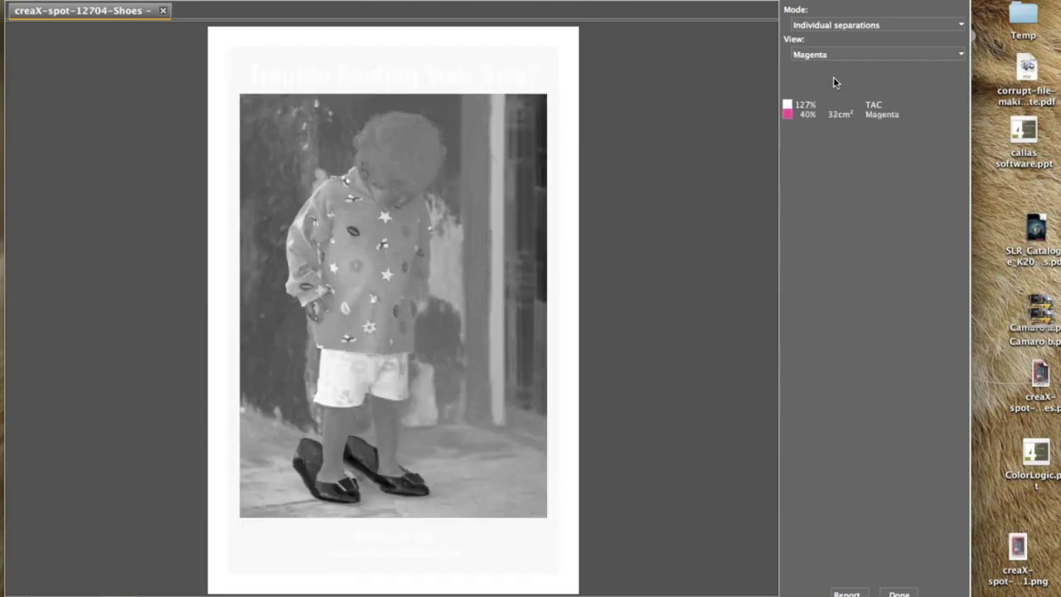
key(Down)
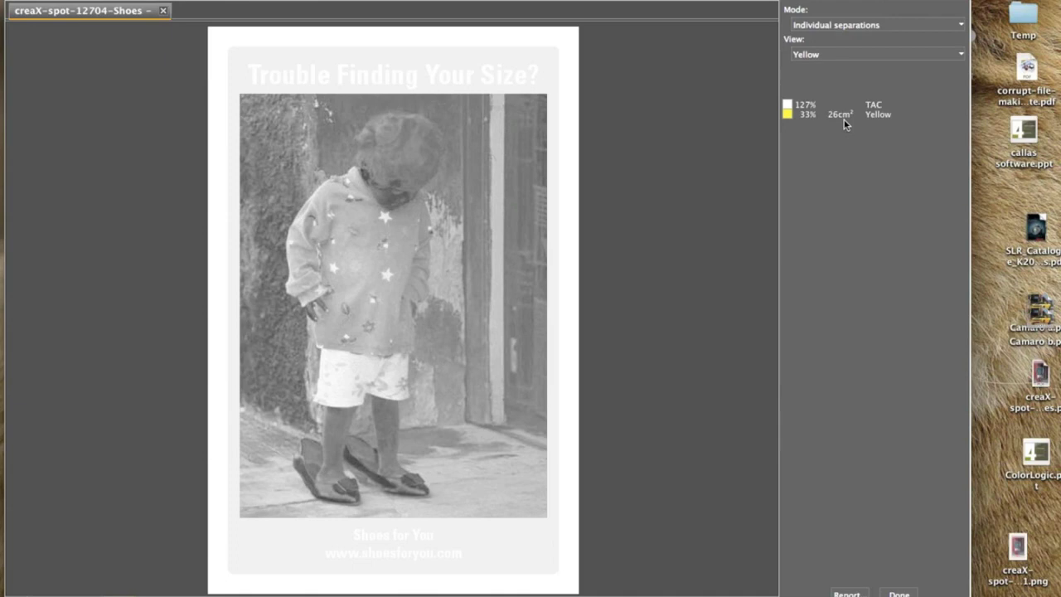
key(Down)
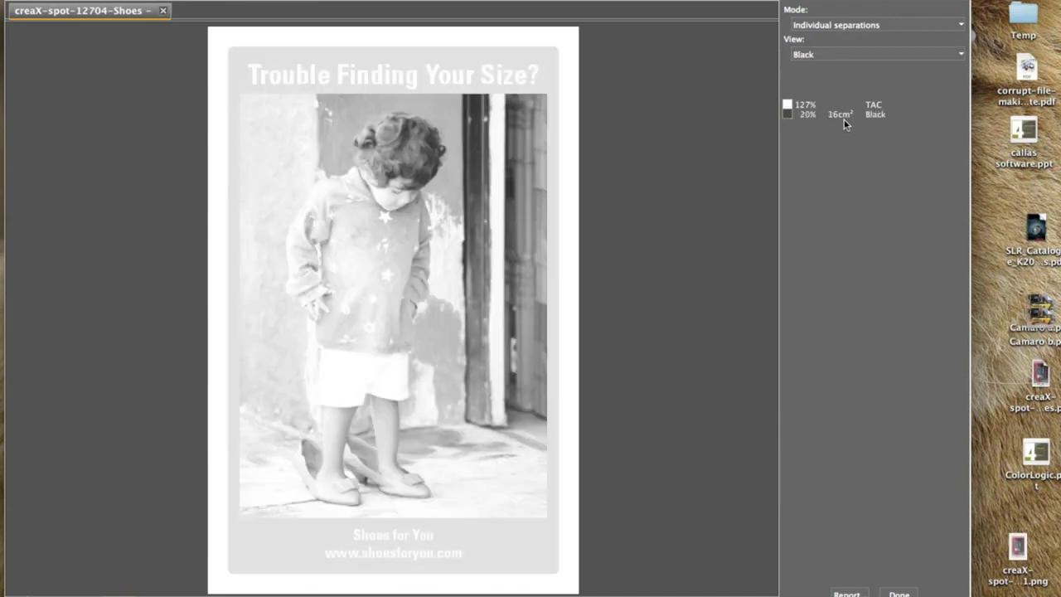
key(Down)
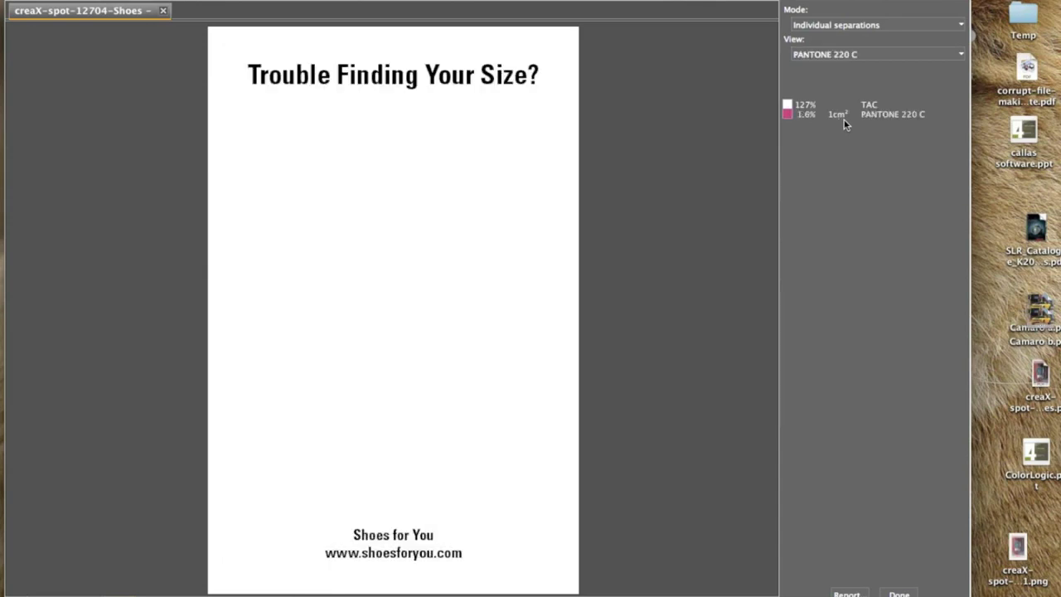
key(Up)
key(Down)
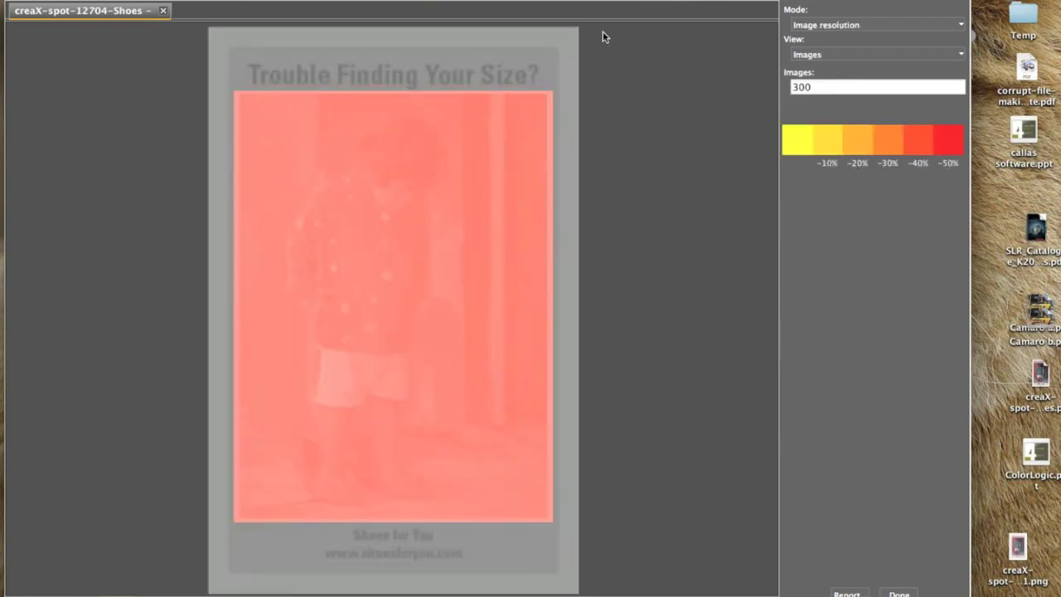
- Inspect the page for very small objects, highlighting text first and lines second
click(833, 29)
click(840, 91)
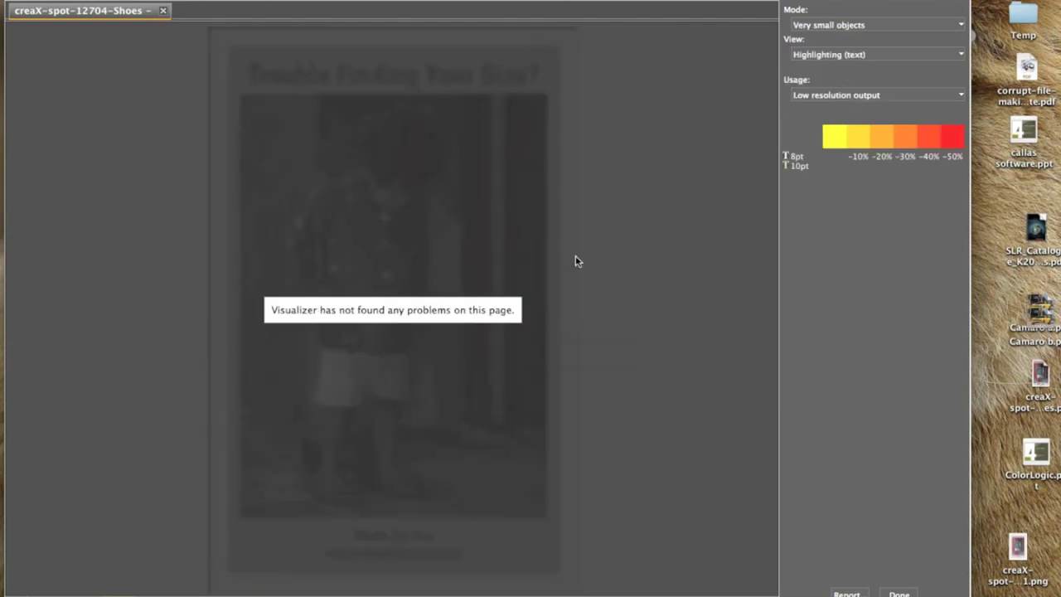
click(869, 54)
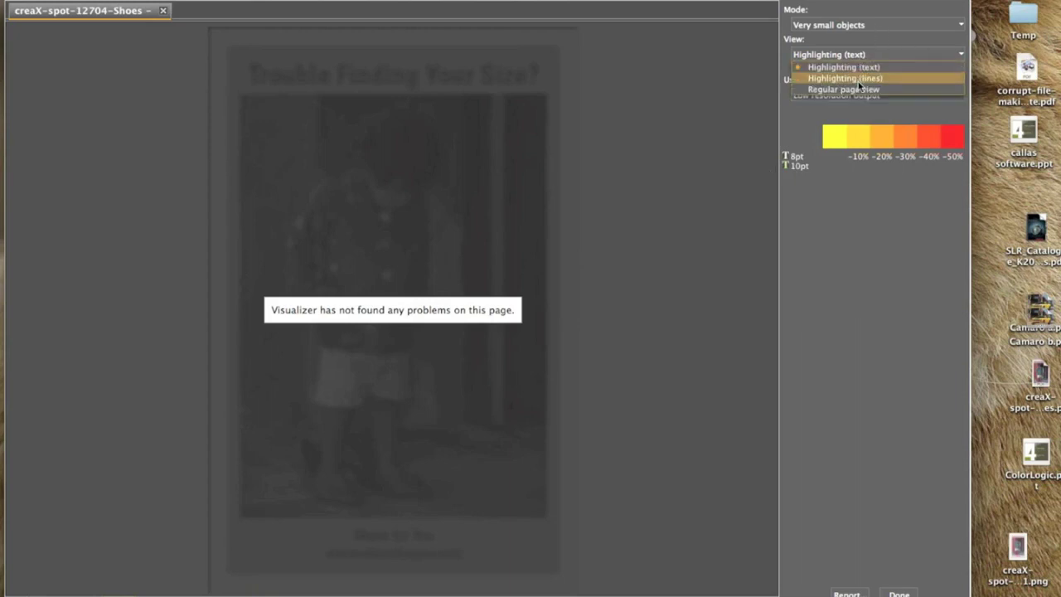
click(856, 78)
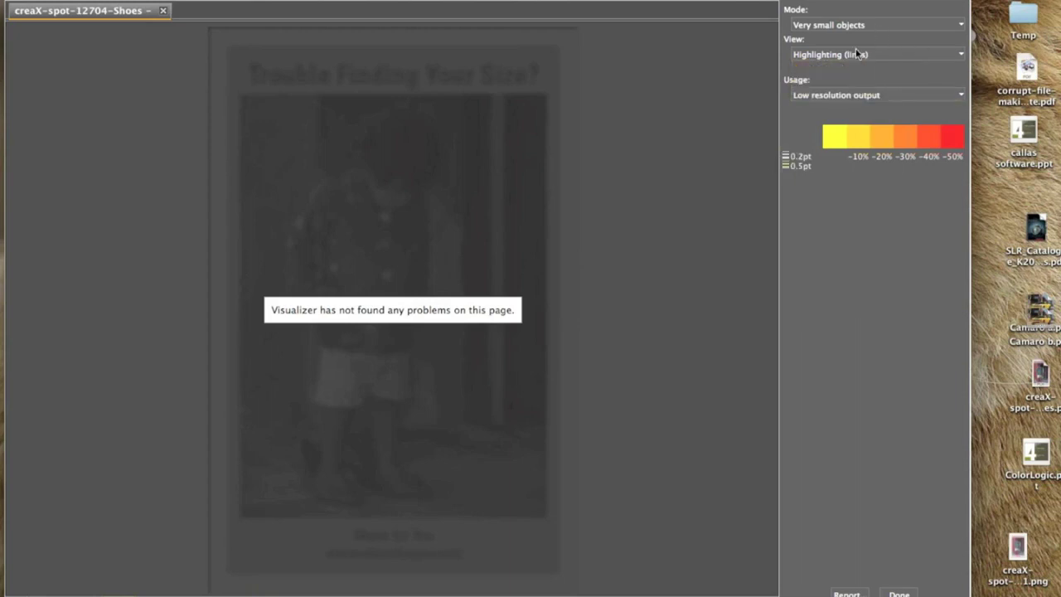
- Inspect the safety zone of the shoe ad, first for the page border and second for the bleed area
click(858, 26)
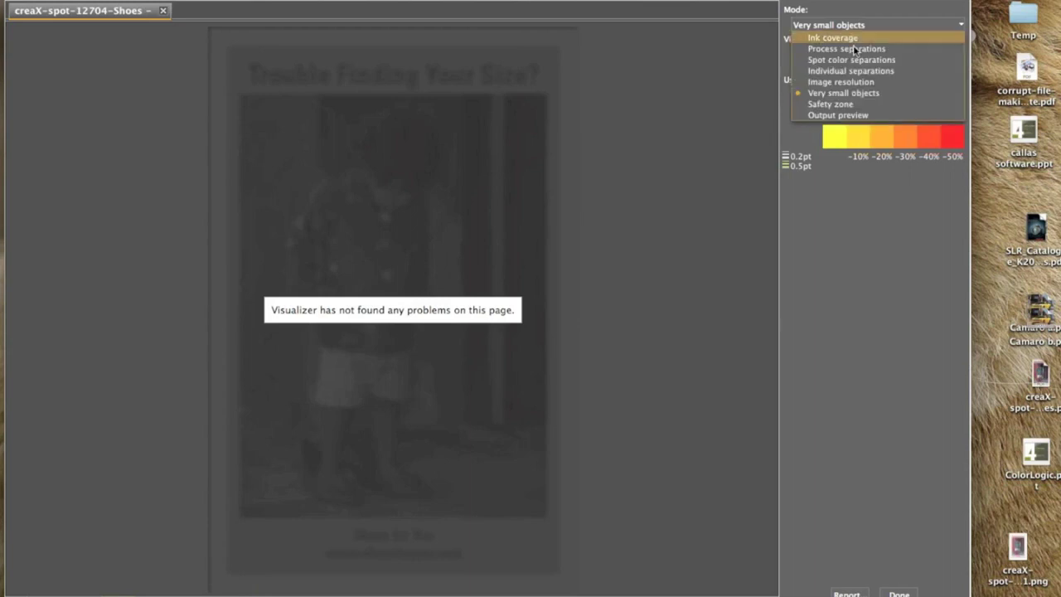
click(847, 103)
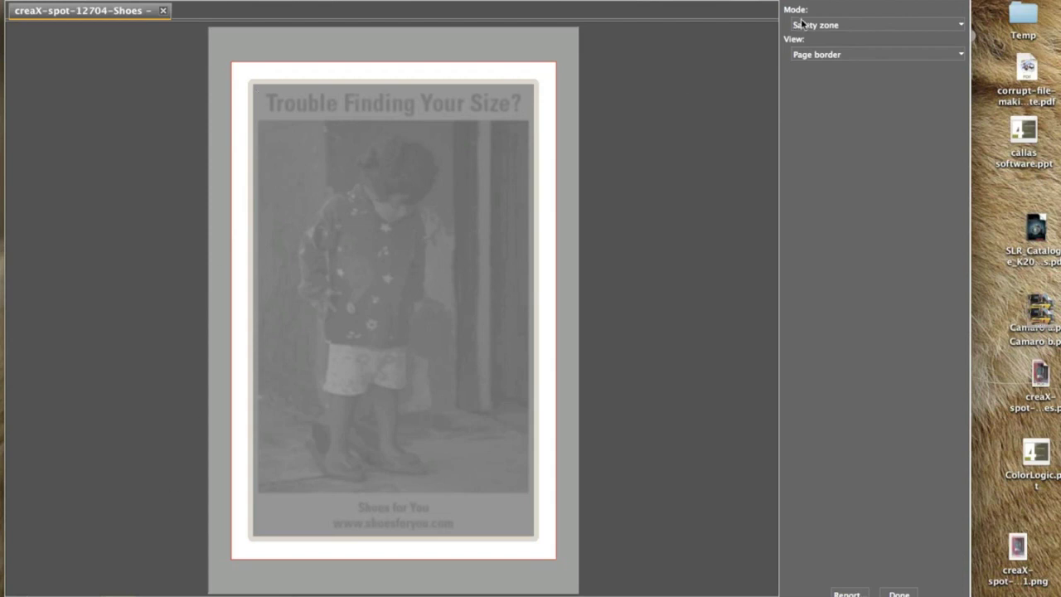
click(832, 26)
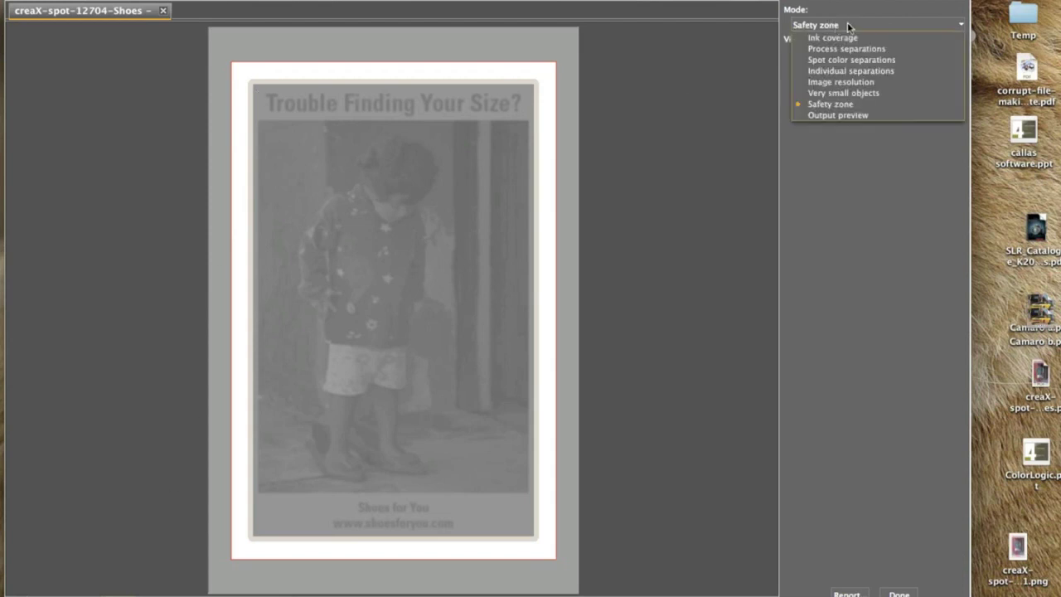
click(763, 41)
click(855, 54)
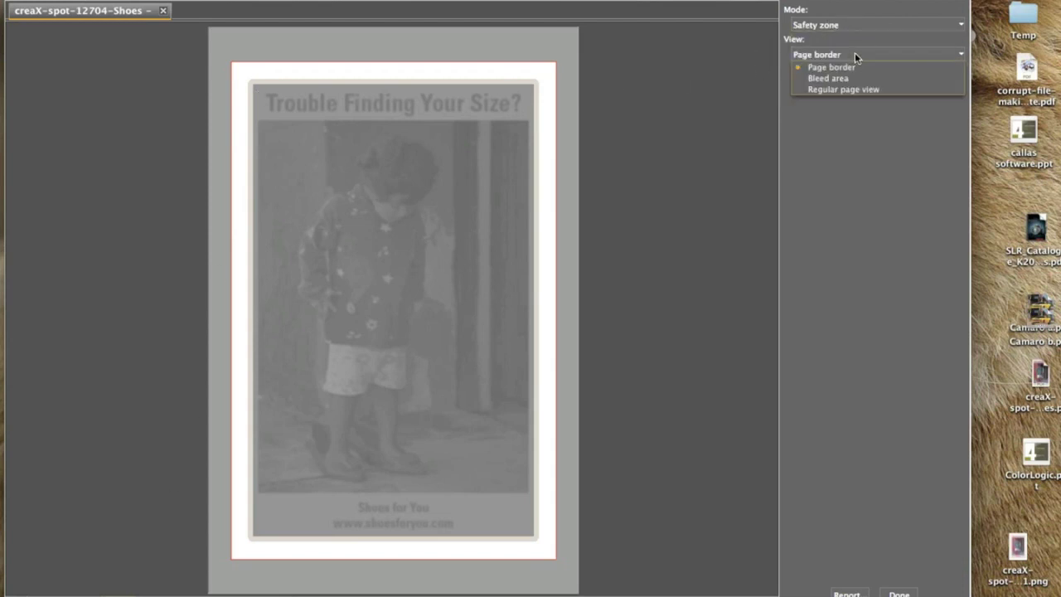
click(852, 77)
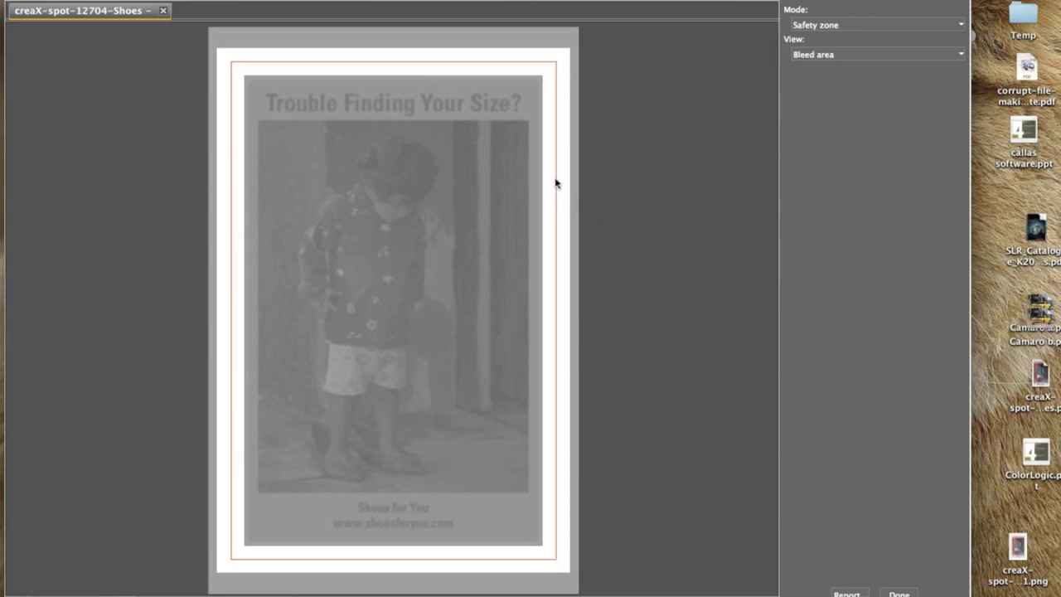
- Show the output preview and set its simulation profile to ISO Coated v2 300% (ECI)
click(826, 63)
click(803, 75)
click(801, 32)
click(833, 116)
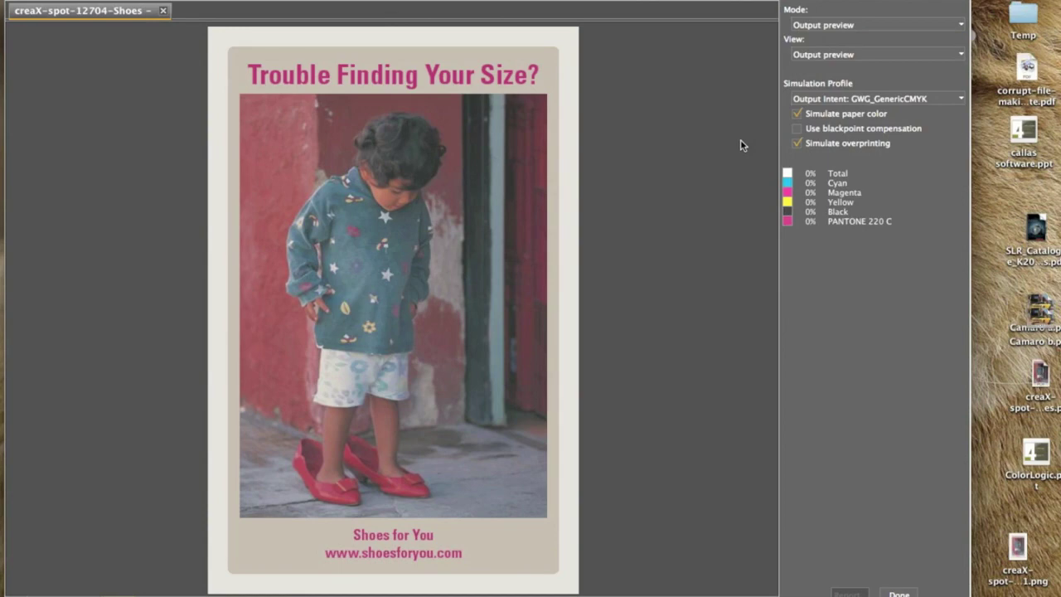
click(957, 101)
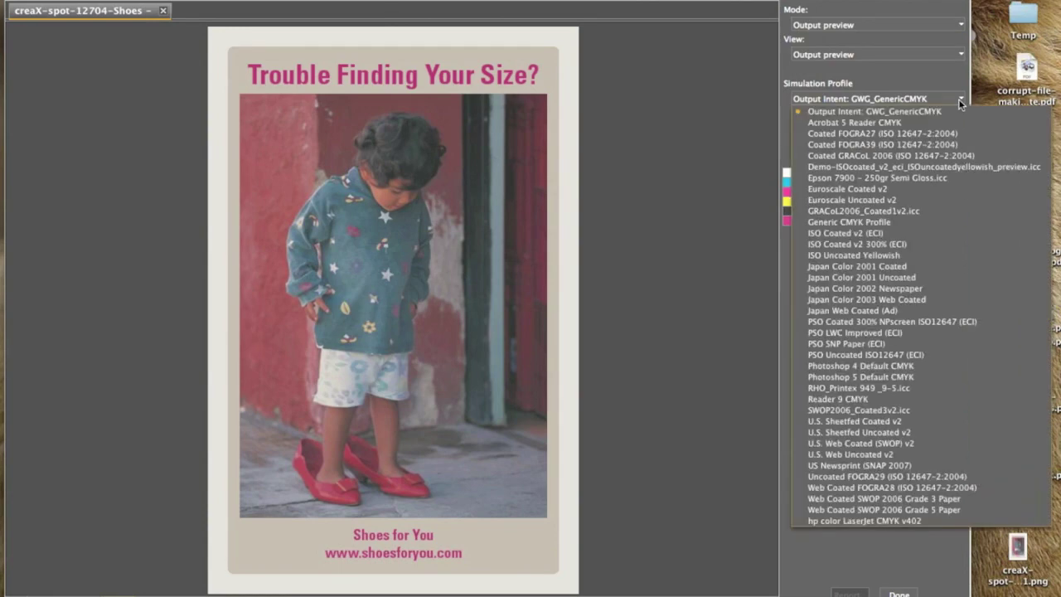
click(912, 243)
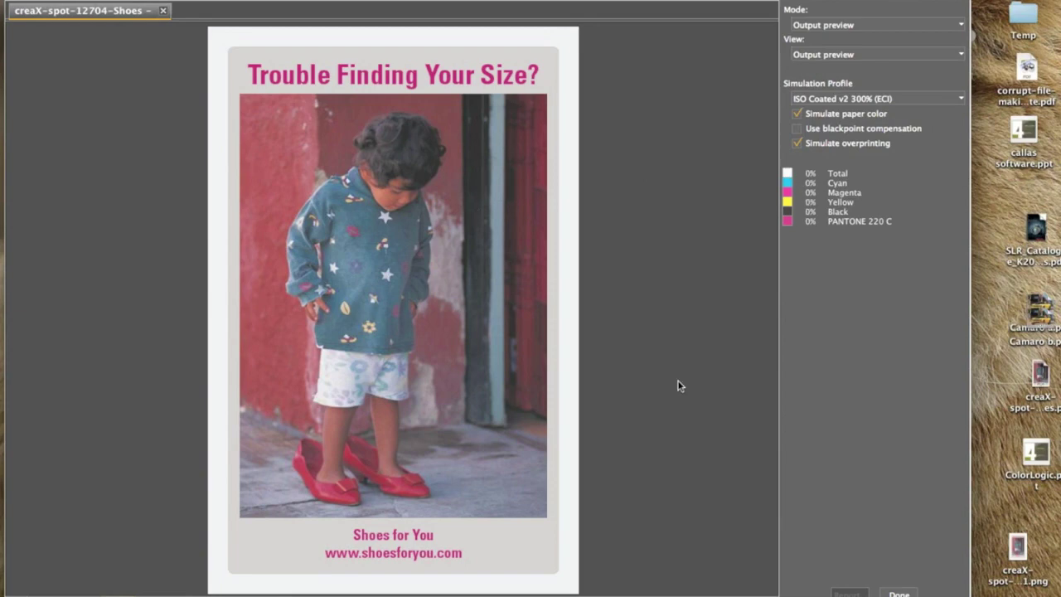
- Close the inspection view and the shoe ad, and open Camaro a.pdf and Camaro b.pdf from the desktop
click(899, 593)
click(163, 10)
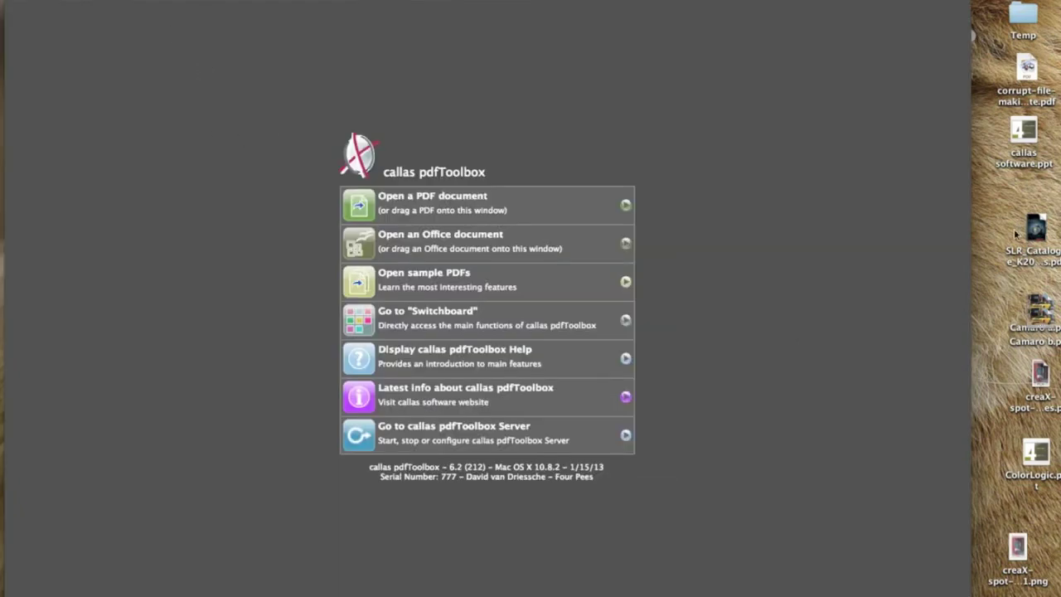
drag(1036, 313, 1015, 284)
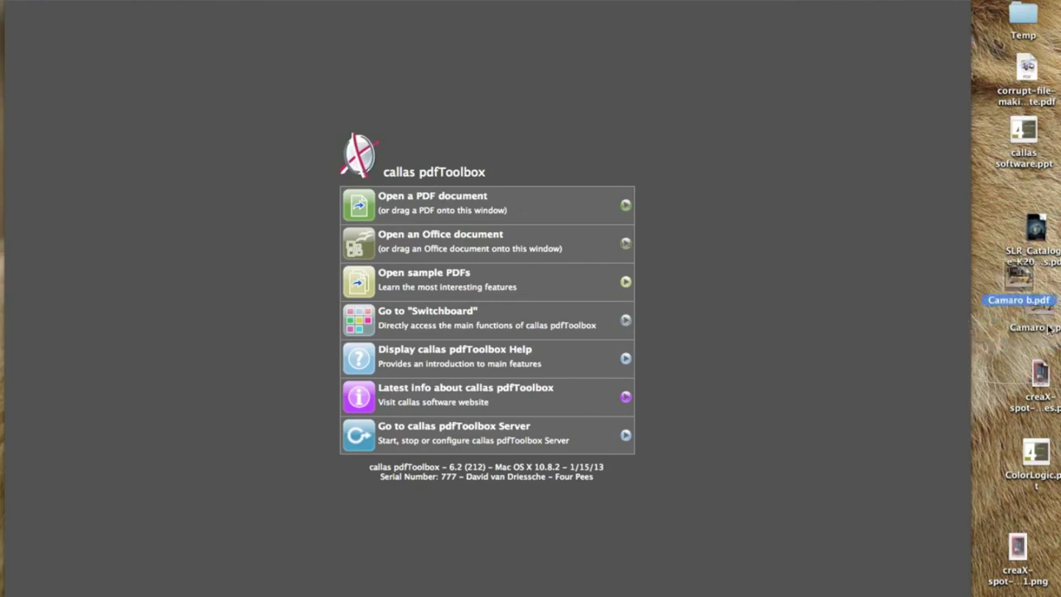
drag(1024, 321, 163, 94)
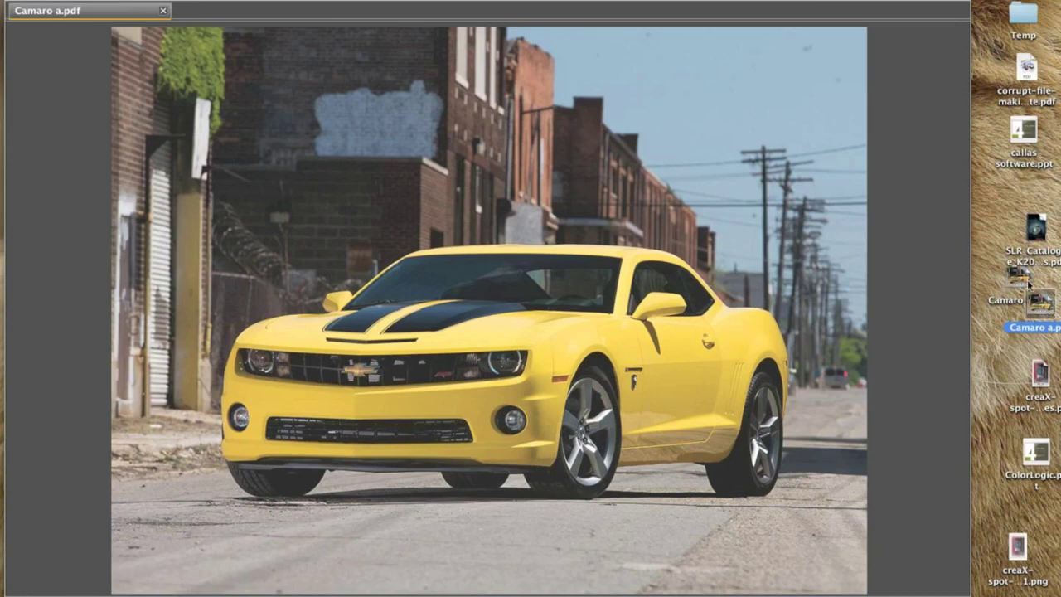
drag(1021, 278, 133, 18)
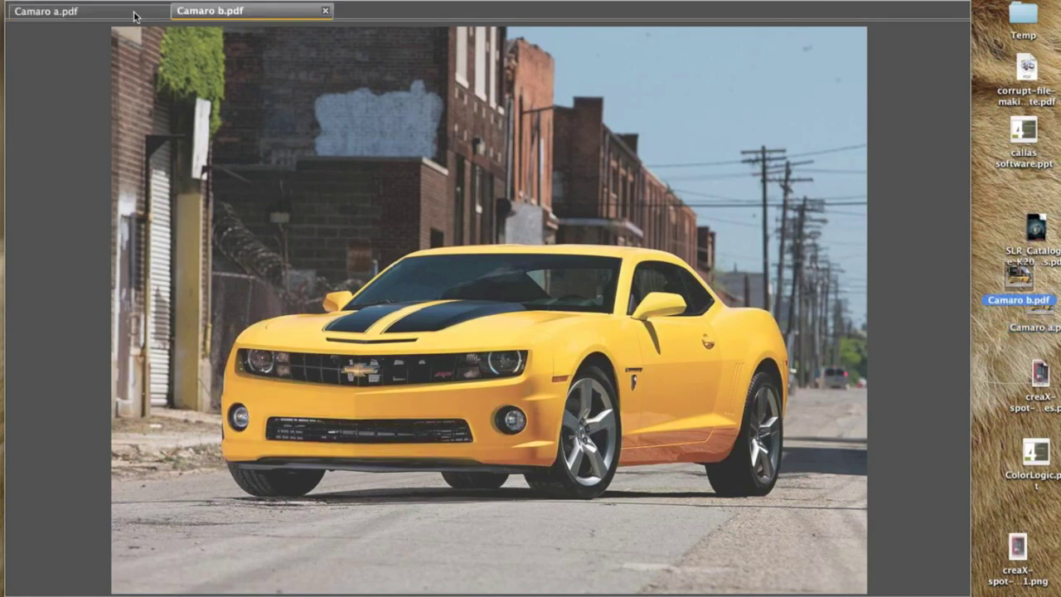
- Compare Camaro a.pdf and Camaro b.pdf visually by alternating between the two open documents
click(136, 14)
click(204, 14)
click(131, 13)
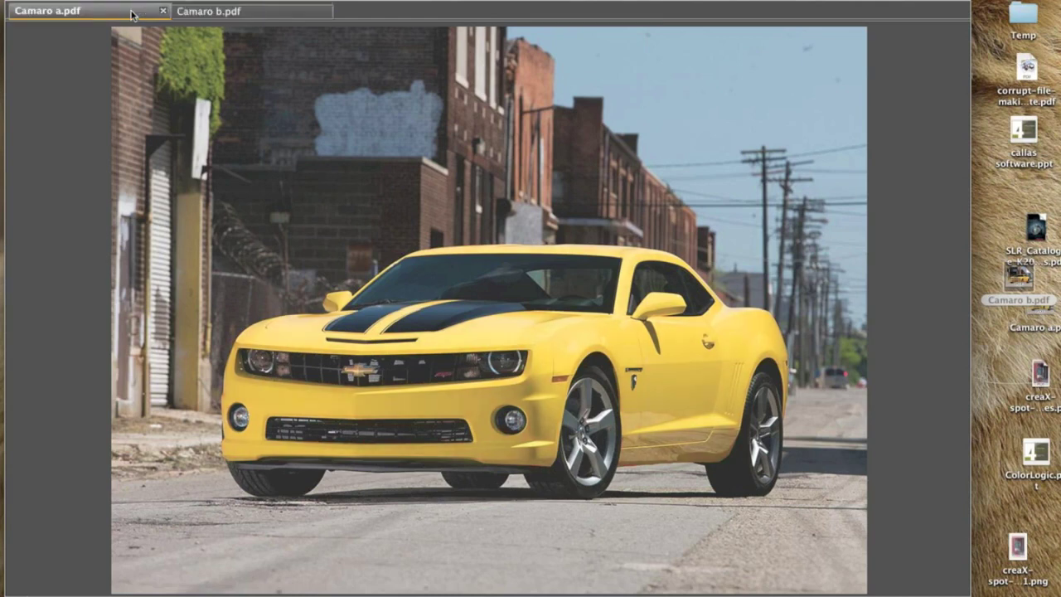
click(212, 12)
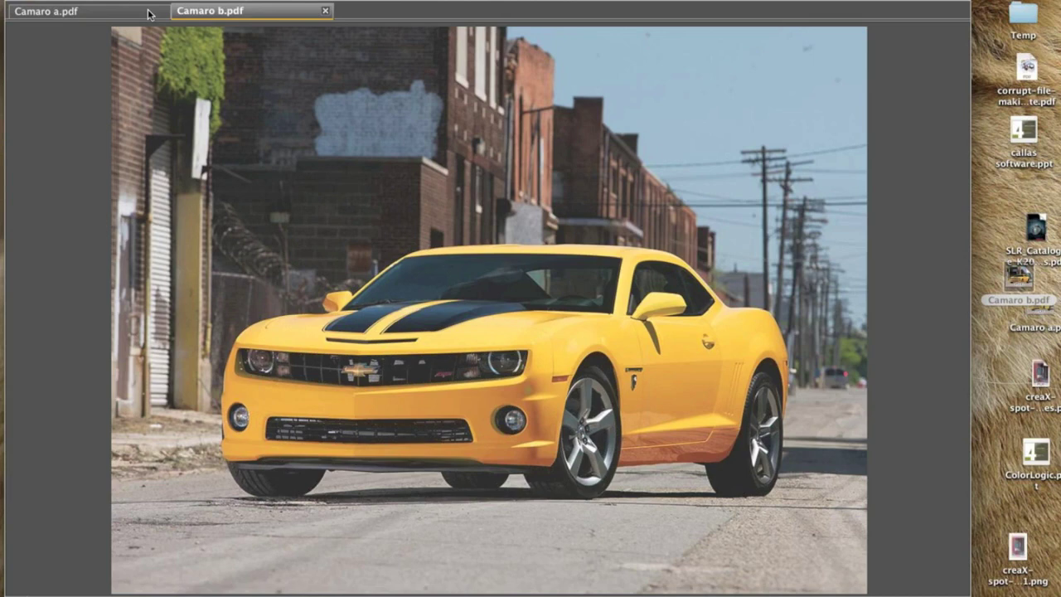
- Compare Camaro b.pdf against Camaro a.pdf and magnify the highlighted differences around the front fog light and wheel in the Loupe
click(224, 1)
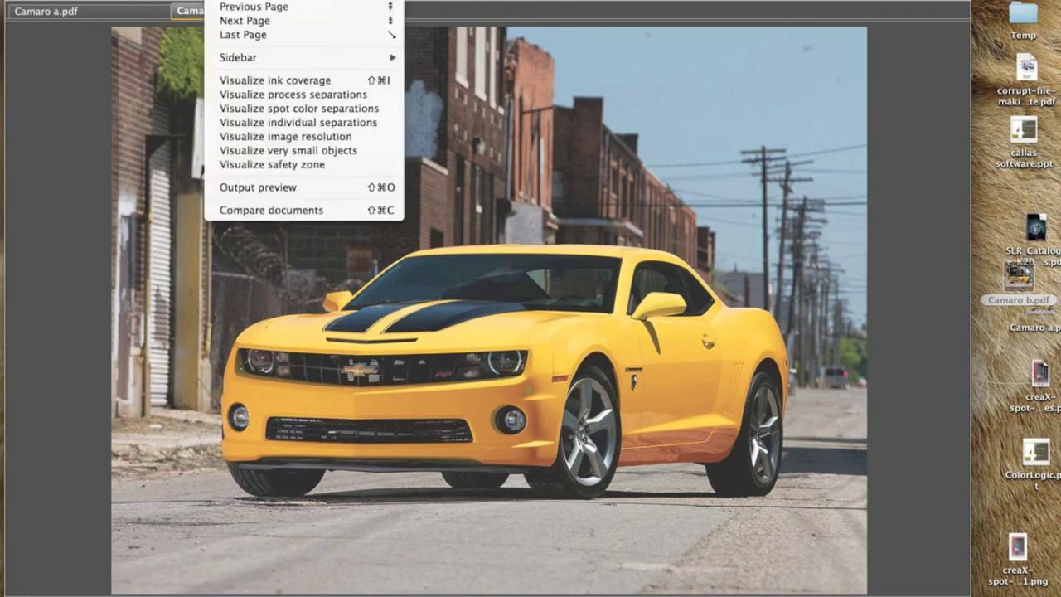
click(338, 213)
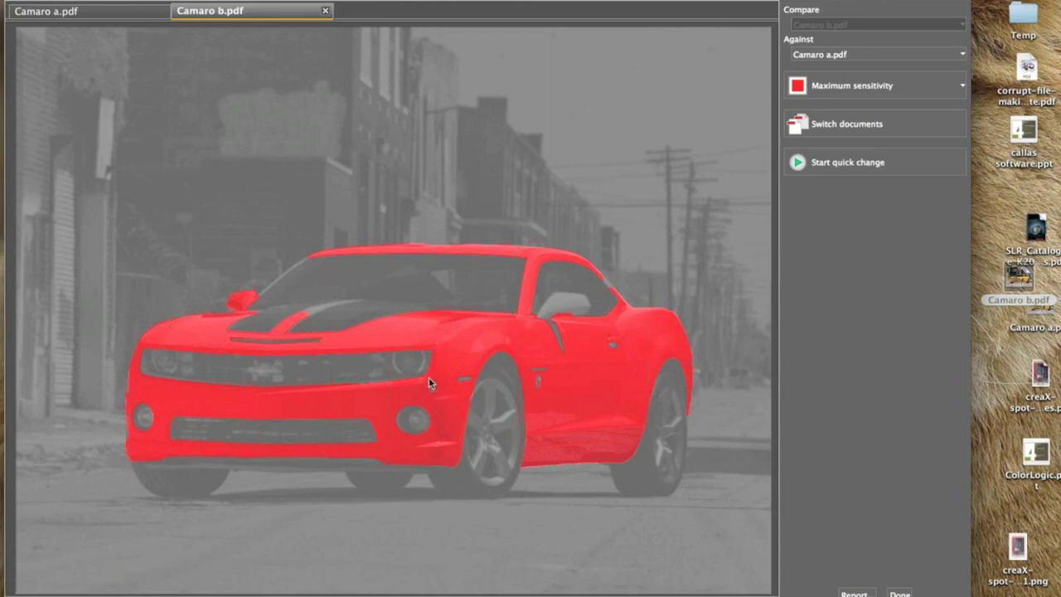
drag(411, 364, 490, 433)
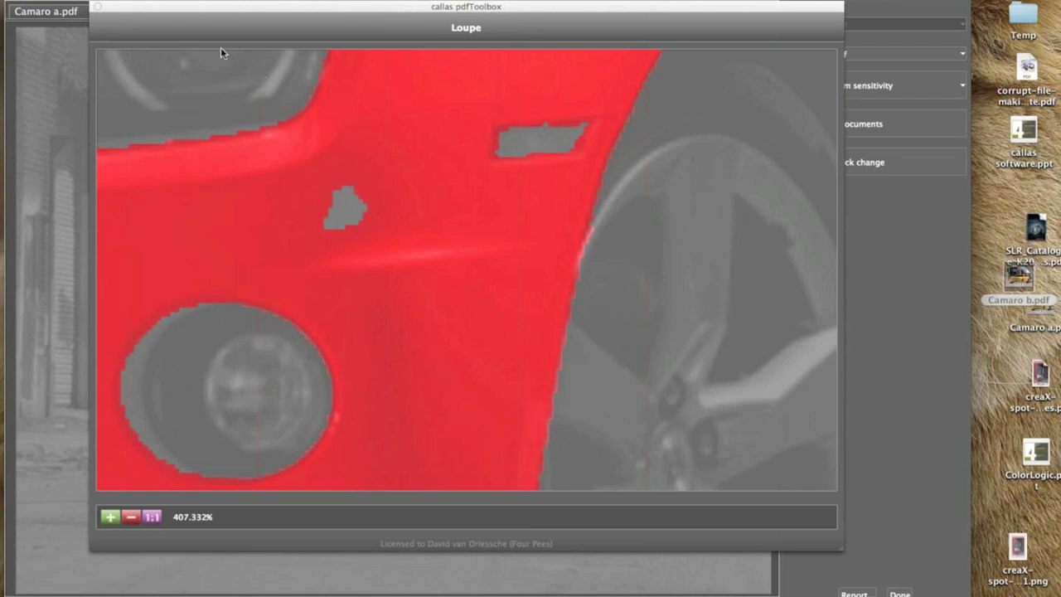
click(97, 7)
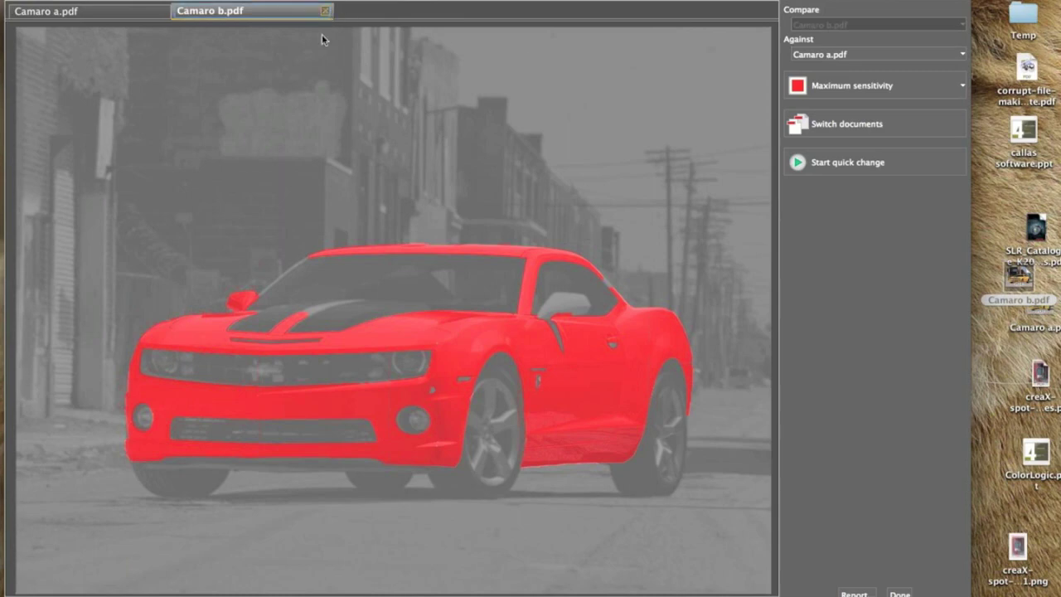
- Close both Camaro documents and open Fielm_Der_Landbote_ET2508_conv.pdf and Fielm_Der_Landbote_ET2508.pdf from the Demo Files folder for comparison
click(324, 11)
click(166, 11)
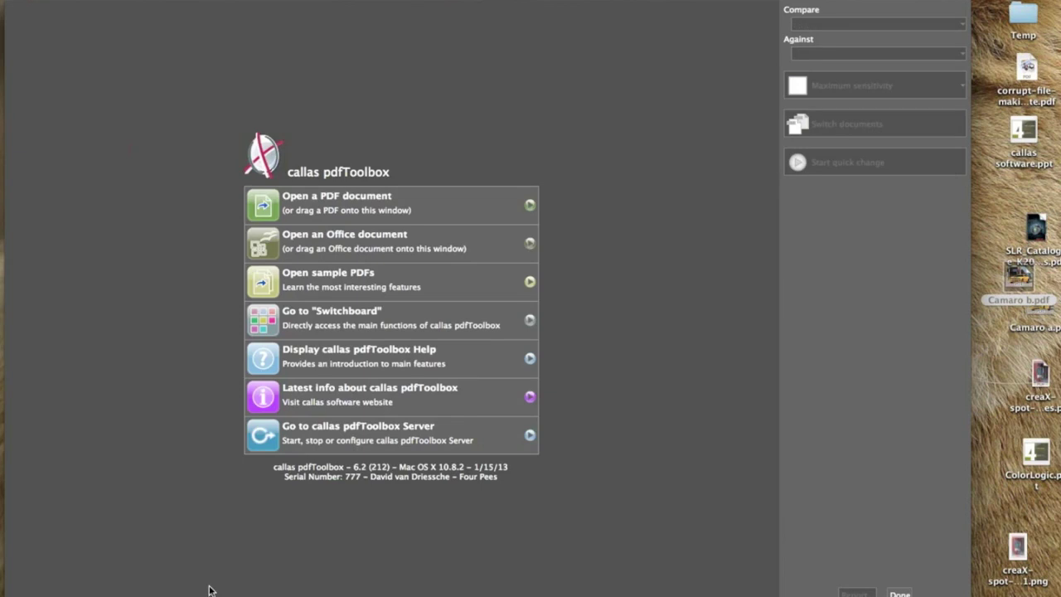
mouse_move(3, 514)
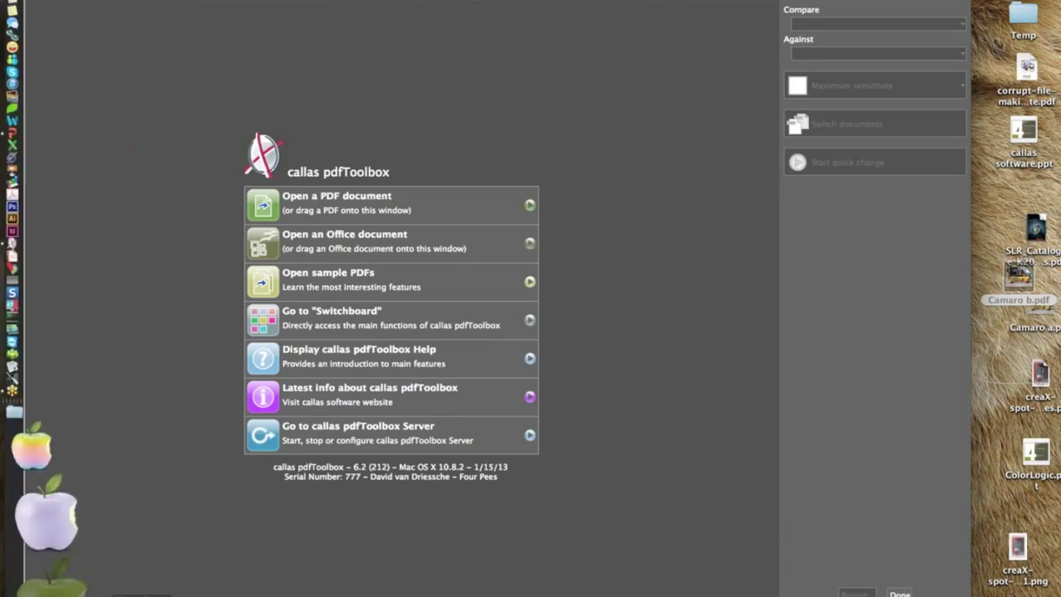
click(41, 518)
mouse_move(203, 439)
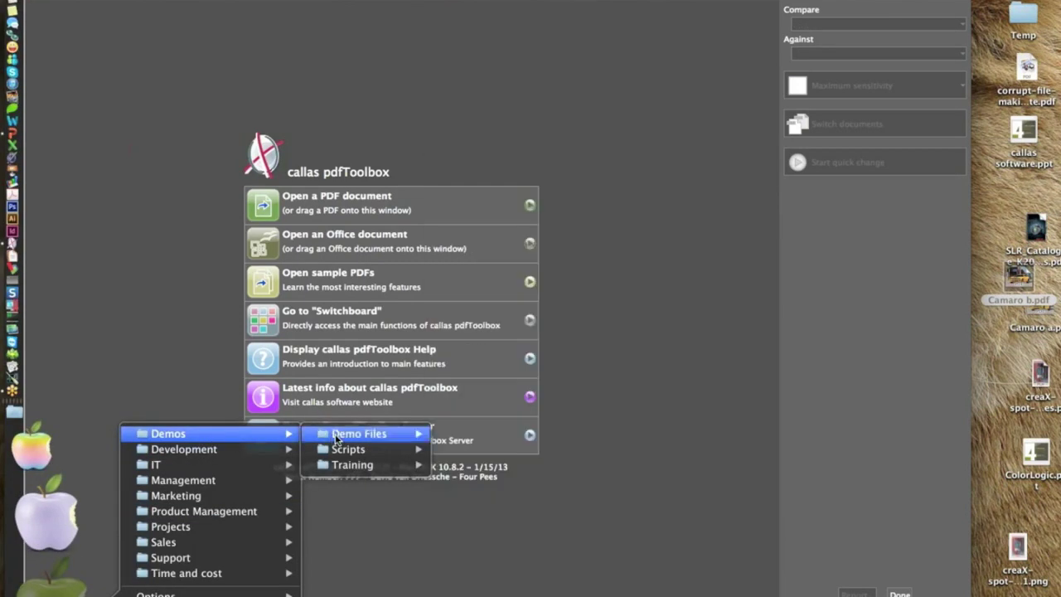
click(335, 436)
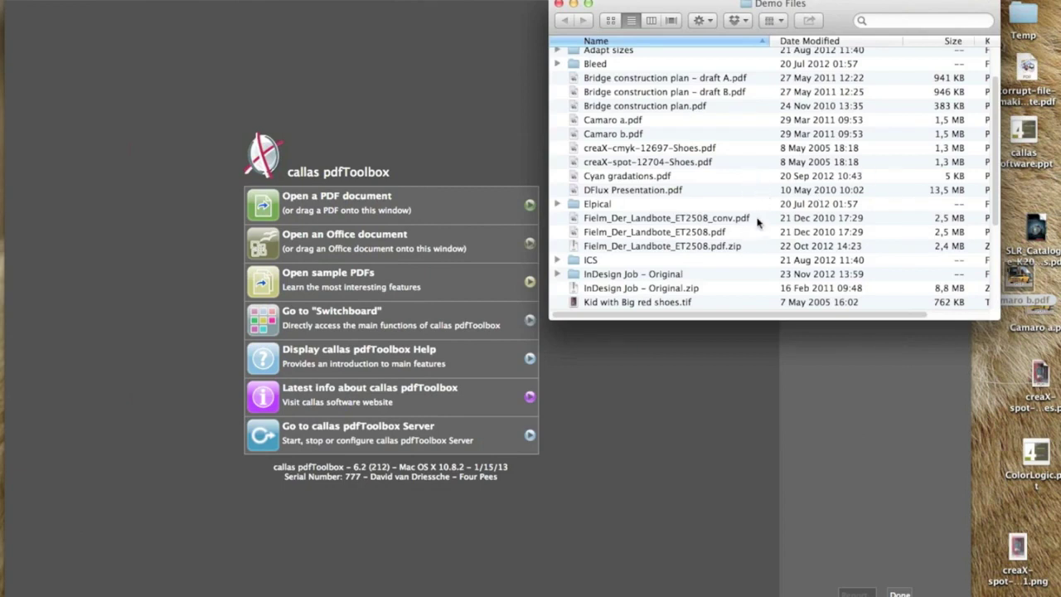
click(754, 218)
shift+click(683, 231)
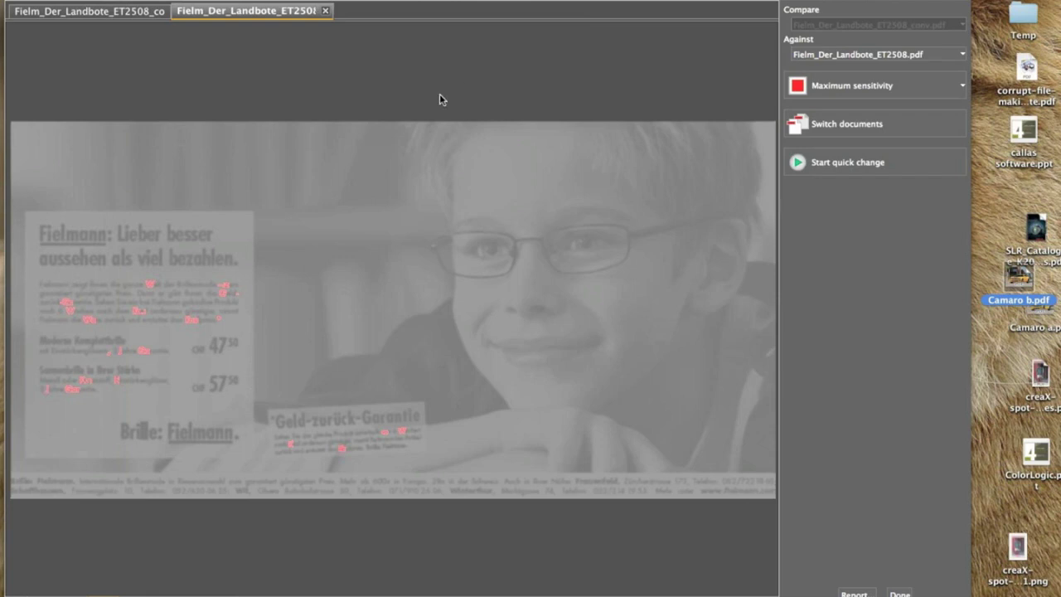
- Magnify the highlighted differences in the ad's body text with the Loupe, and close the Loupe after examining them
click(170, 271)
drag(184, 268, 252, 329)
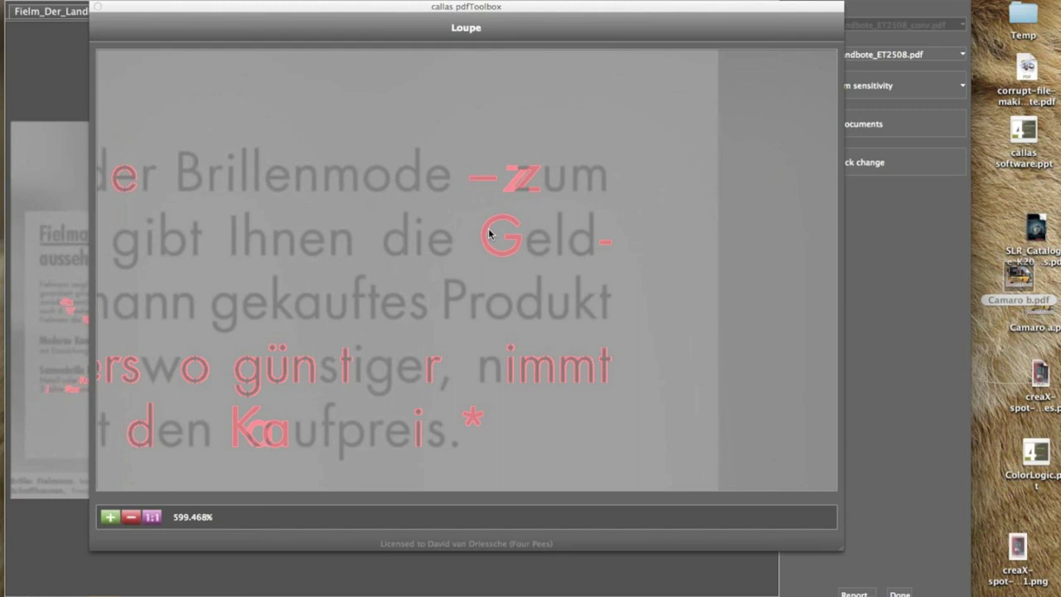
click(96, 7)
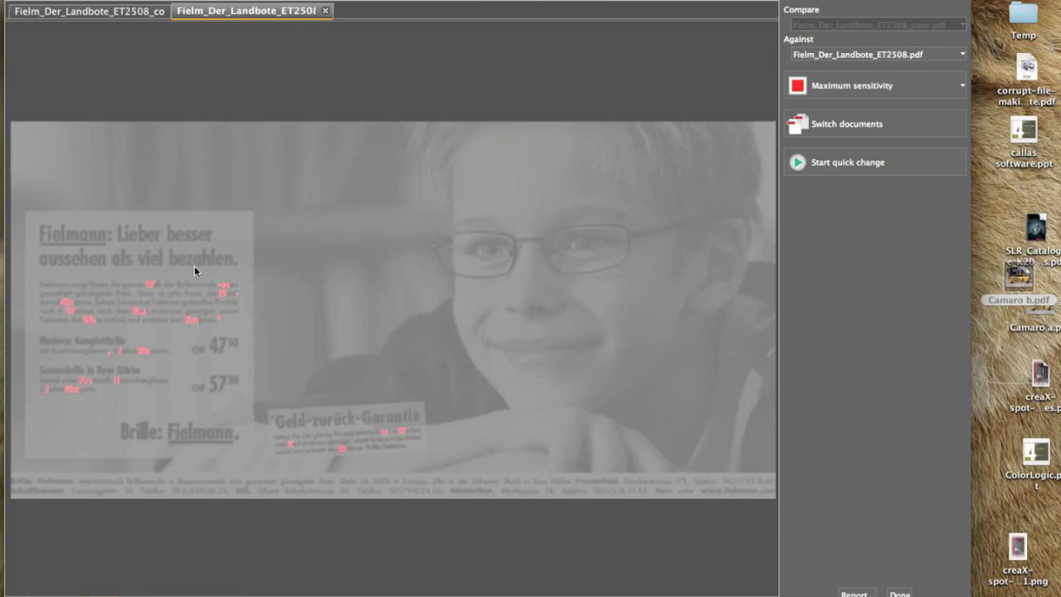
- End the document comparison and close both Fielmann ad documents
click(899, 593)
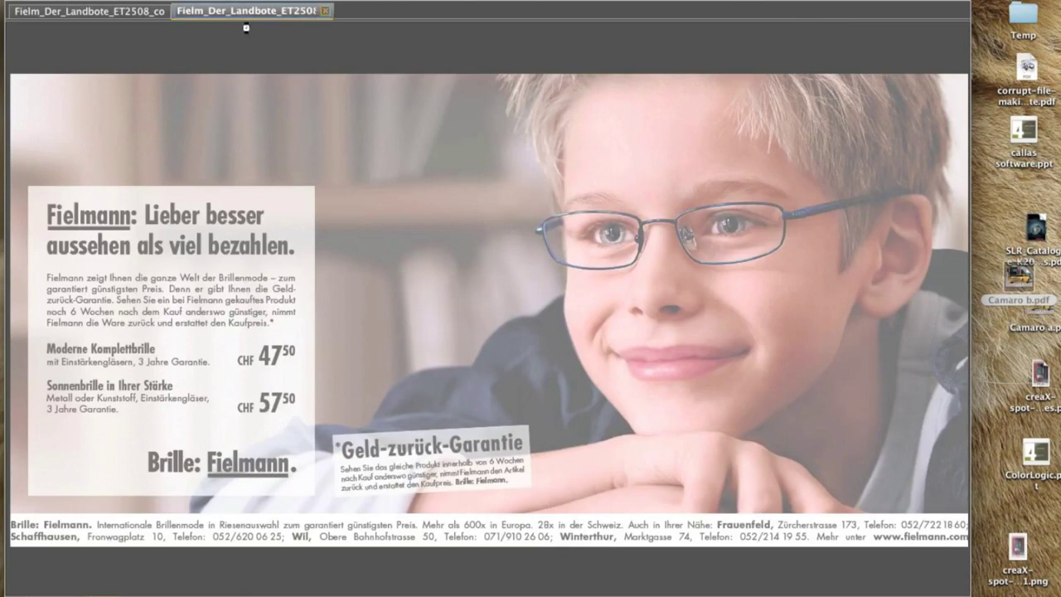
click(166, 11)
click(165, 12)
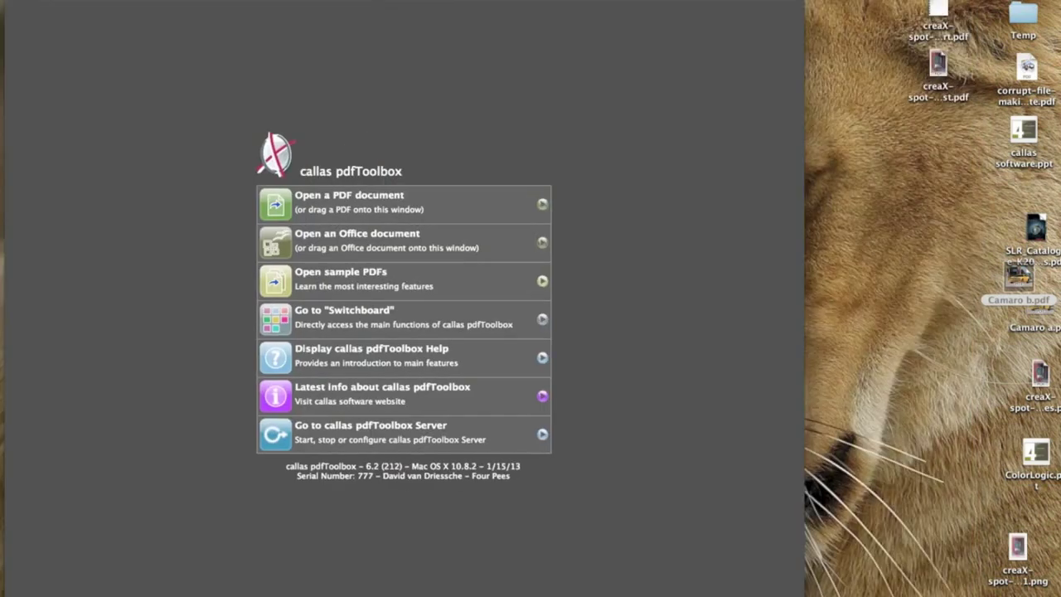
- Show the Switchboard and the Profiles window and arrange them next to each other
click(275, 2)
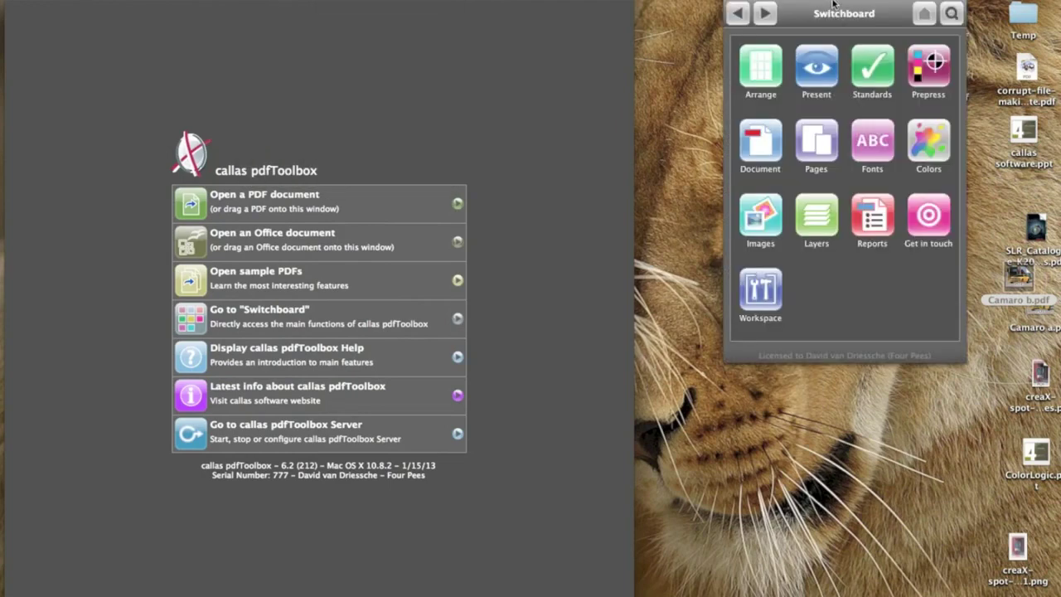
drag(826, 1, 748, 1)
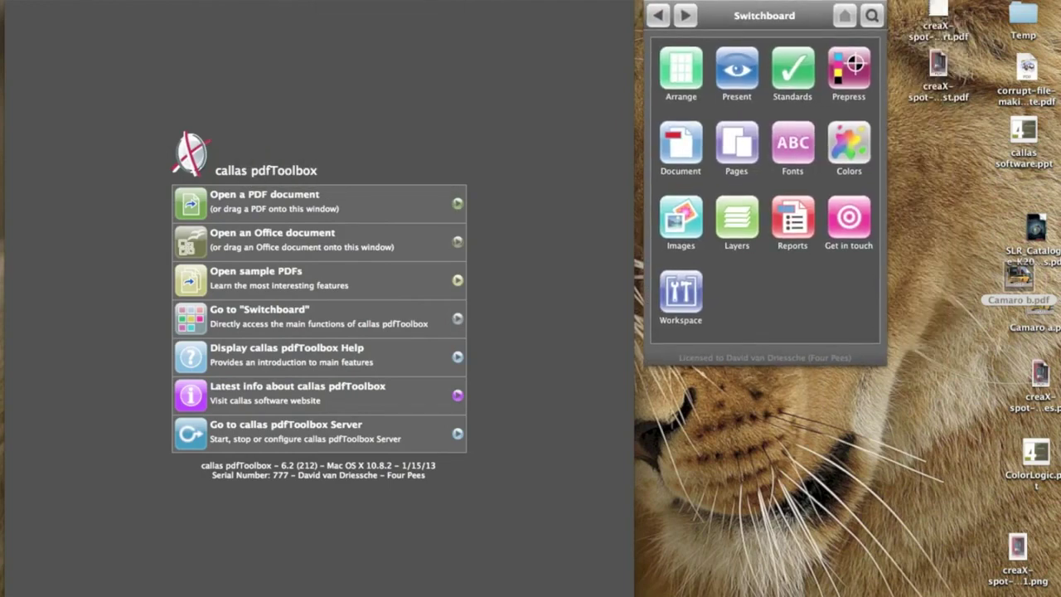
click(264, 0)
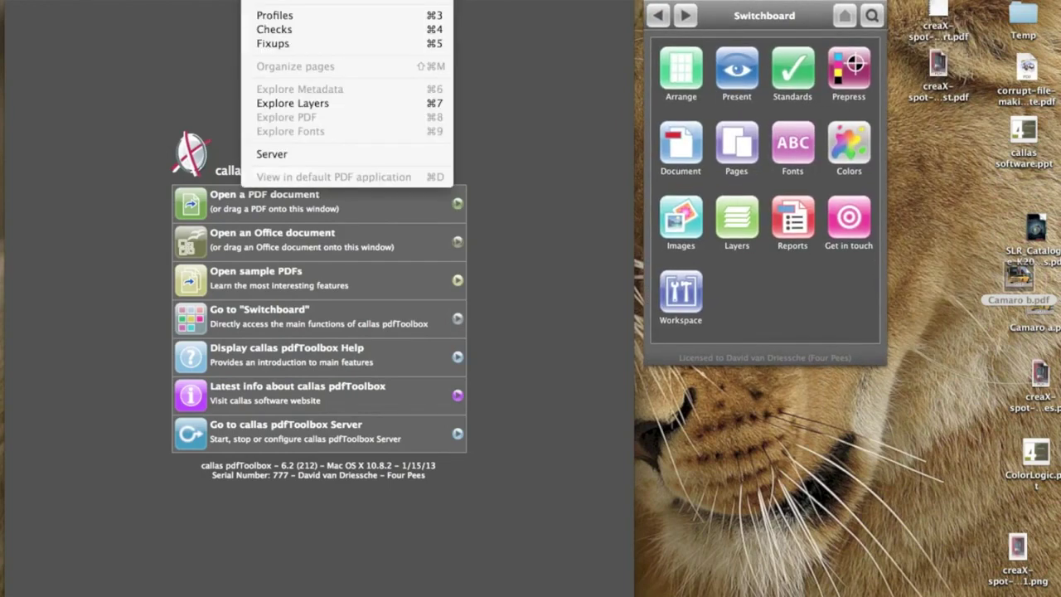
click(275, 15)
drag(746, 8, 310, 290)
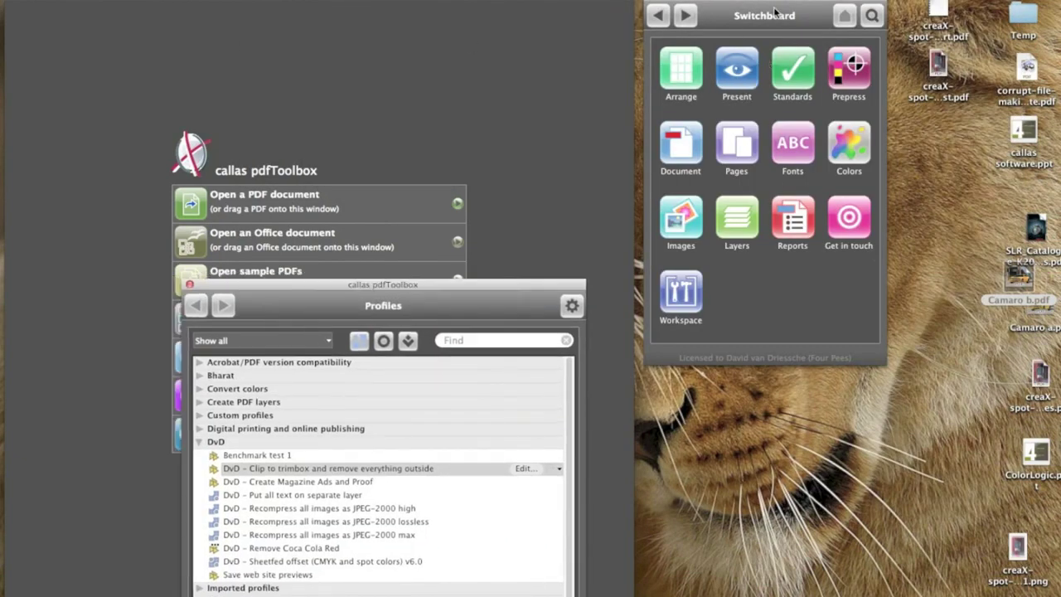
click(1042, 23)
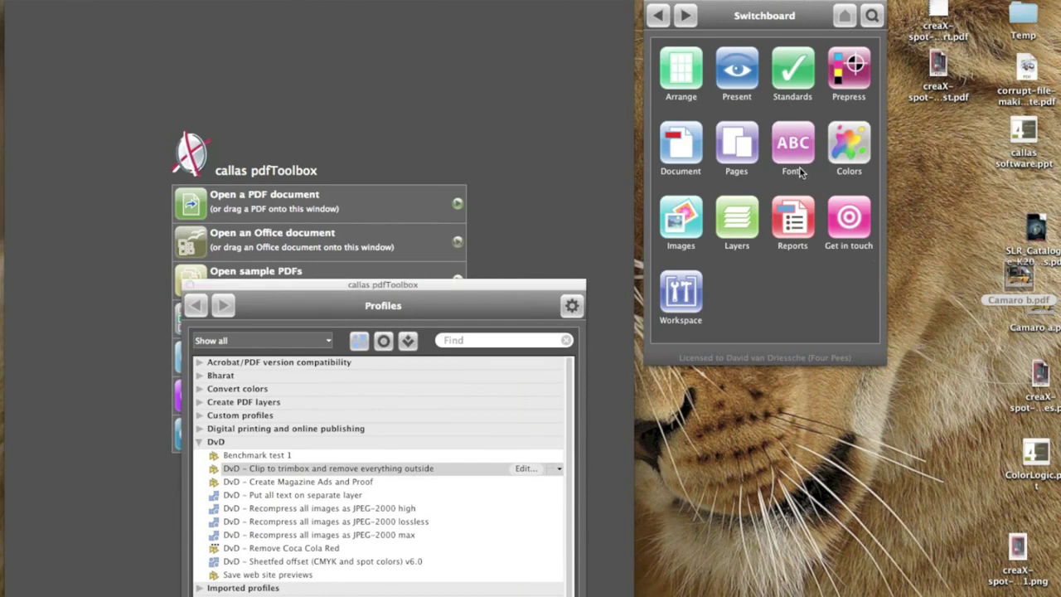
drag(495, 286, 501, 266)
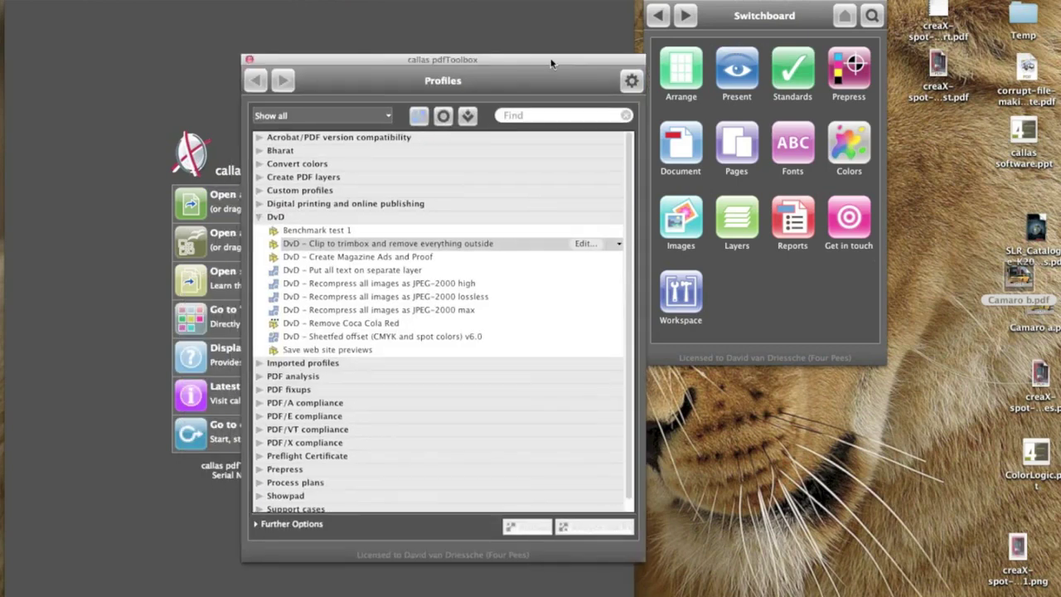
- Browse the single checks, single fixups and profiles, selecting the profiles DvD - Put all text on separate layer and DvD - Create Magazine Ads and Proof
click(455, 122)
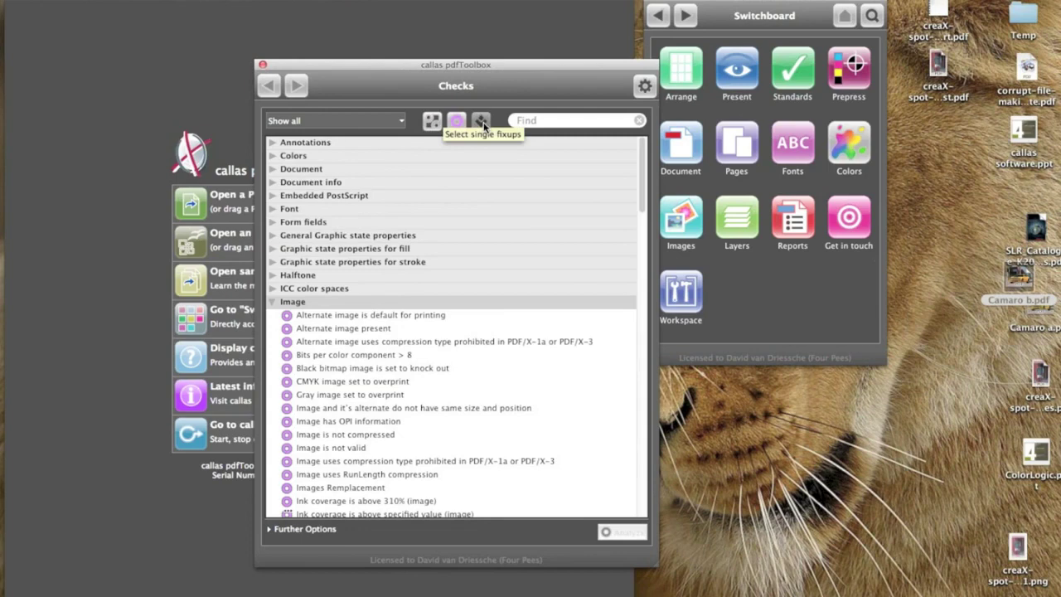
click(481, 121)
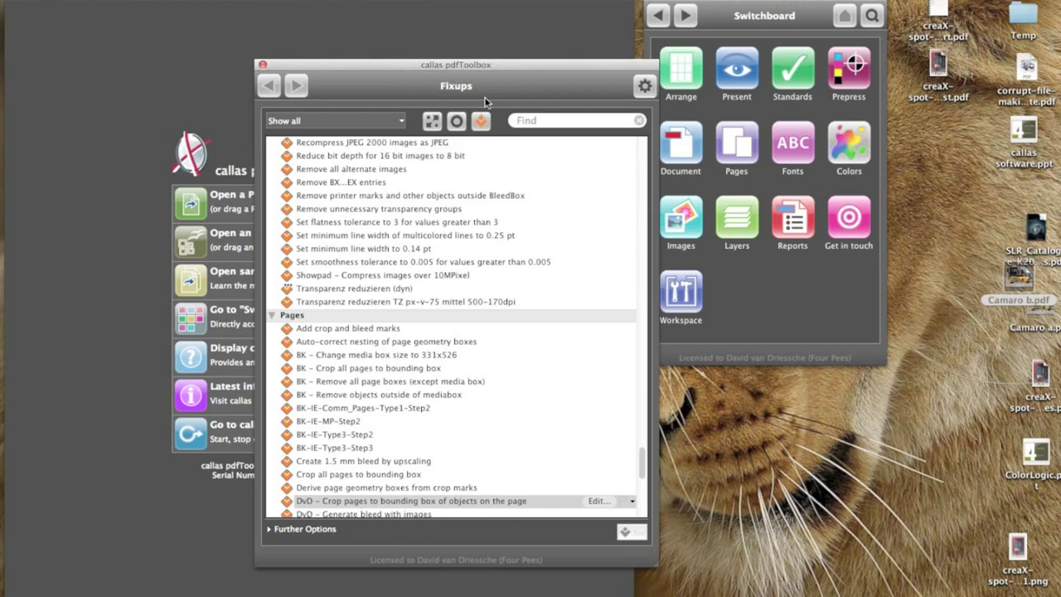
click(455, 122)
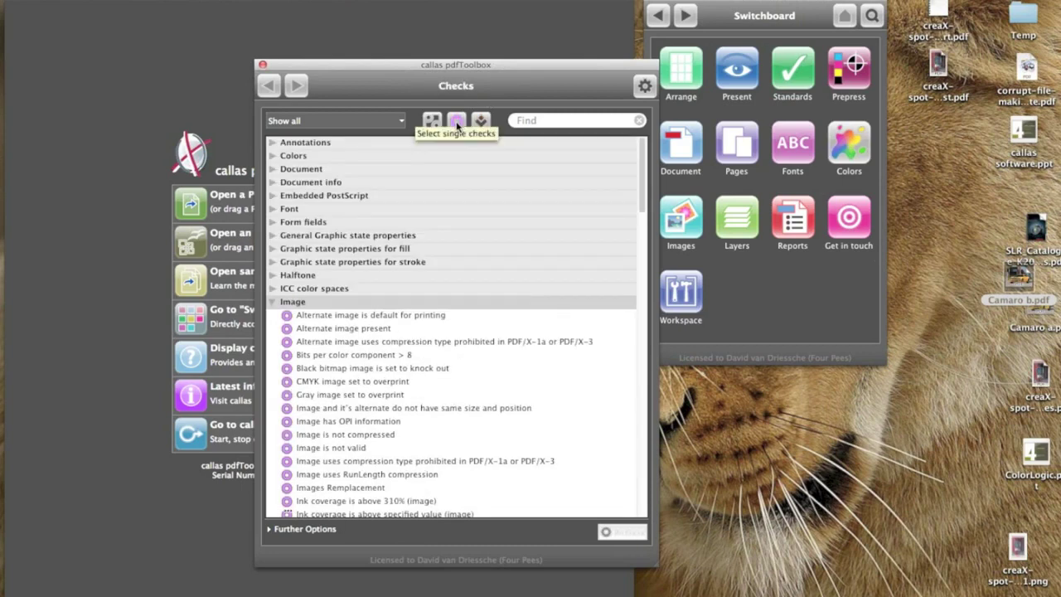
click(432, 123)
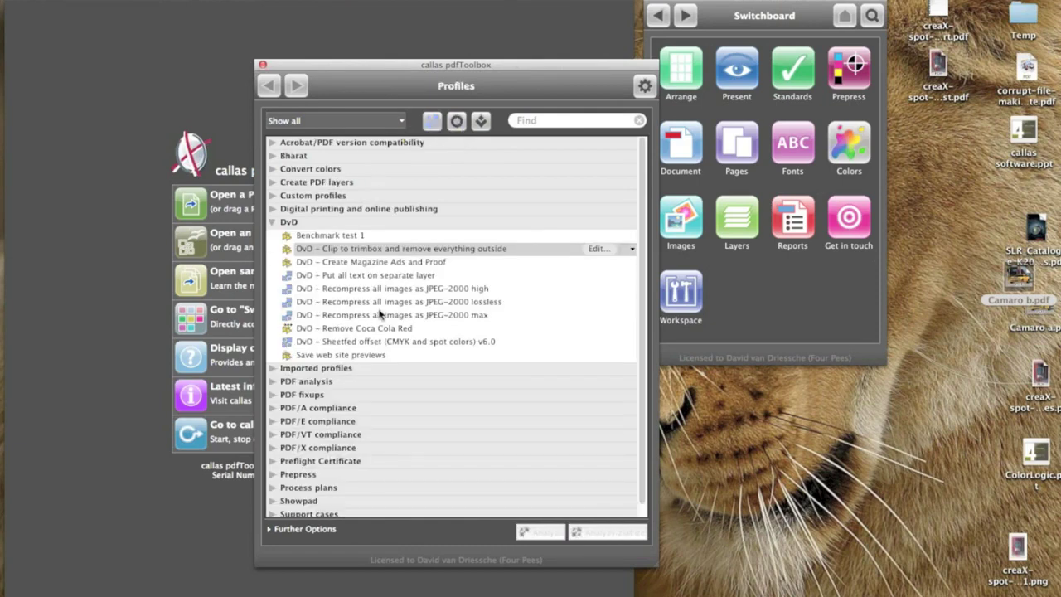
click(365, 276)
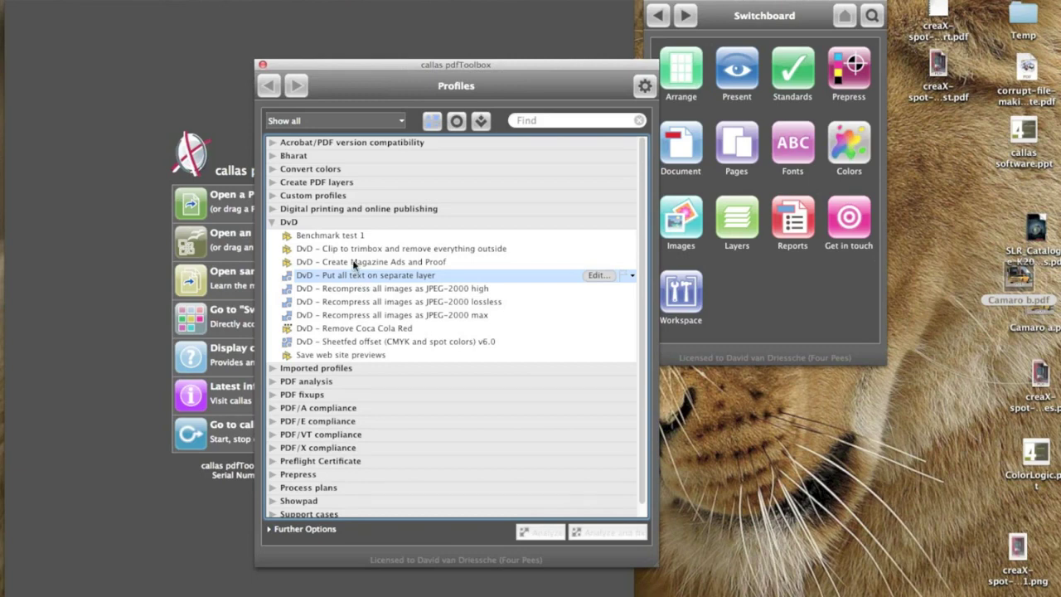
click(357, 262)
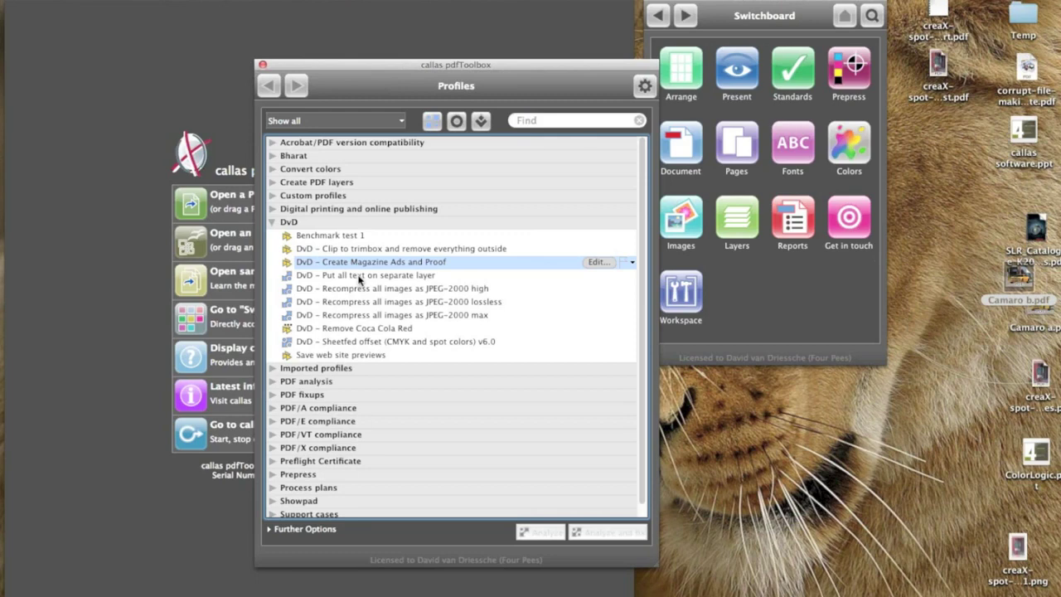
- Close the Profiles window and the Switchboard, leaving only the main window open
click(263, 65)
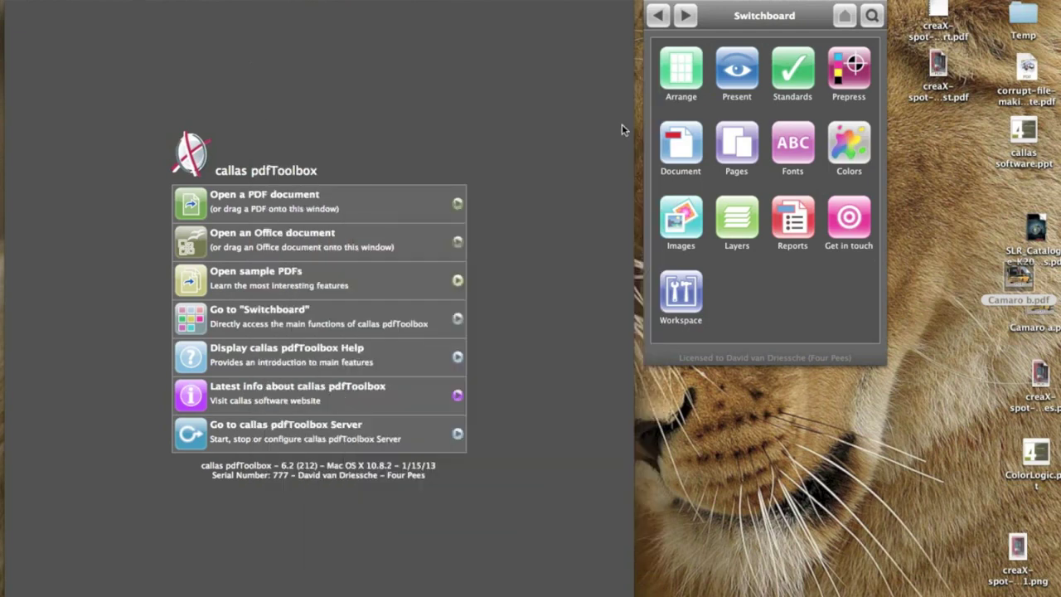
click(263, 1)
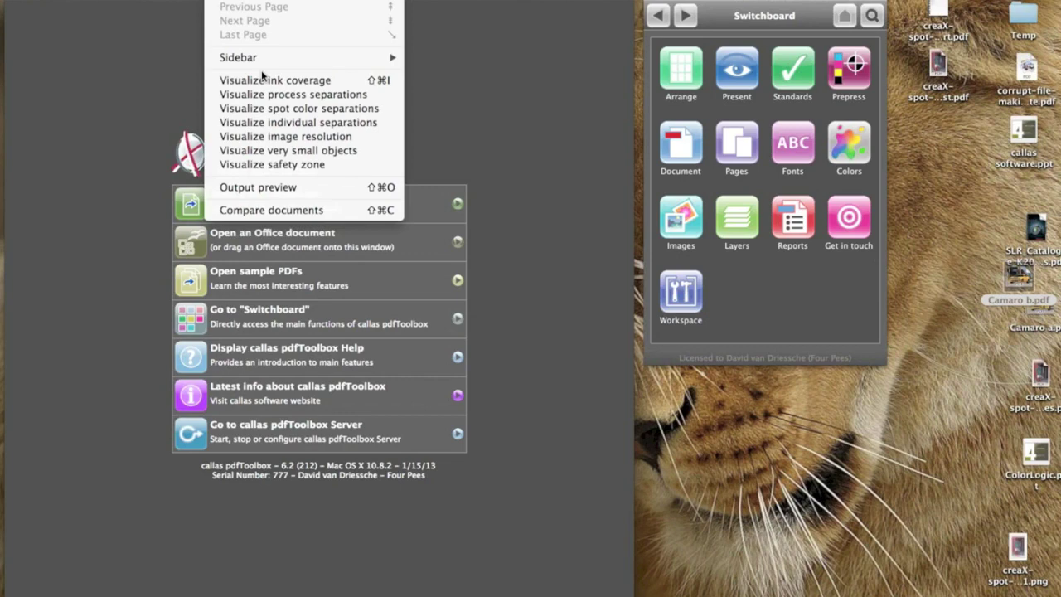
click(251, 1)
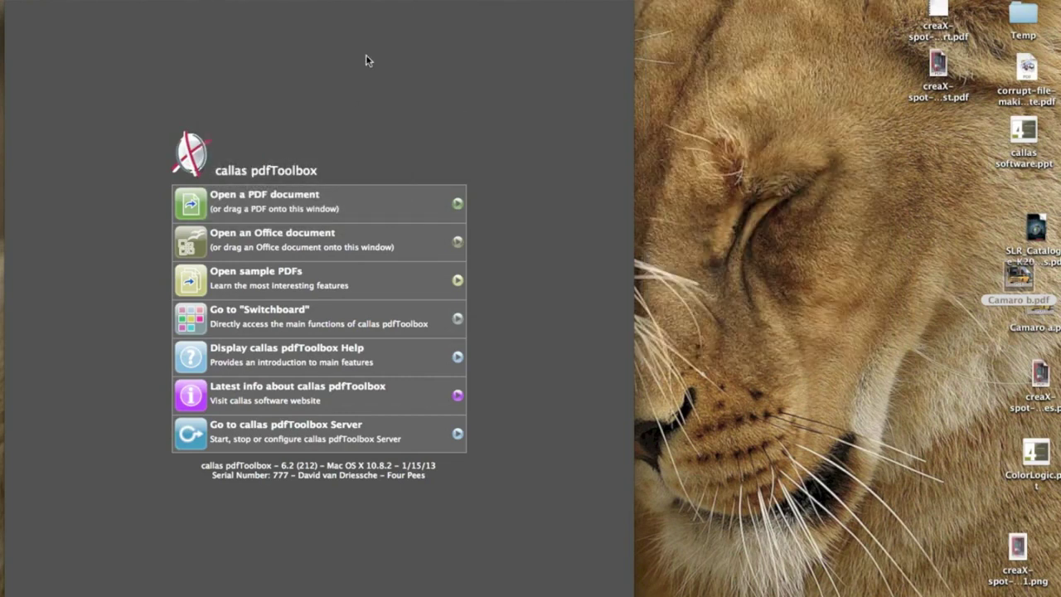